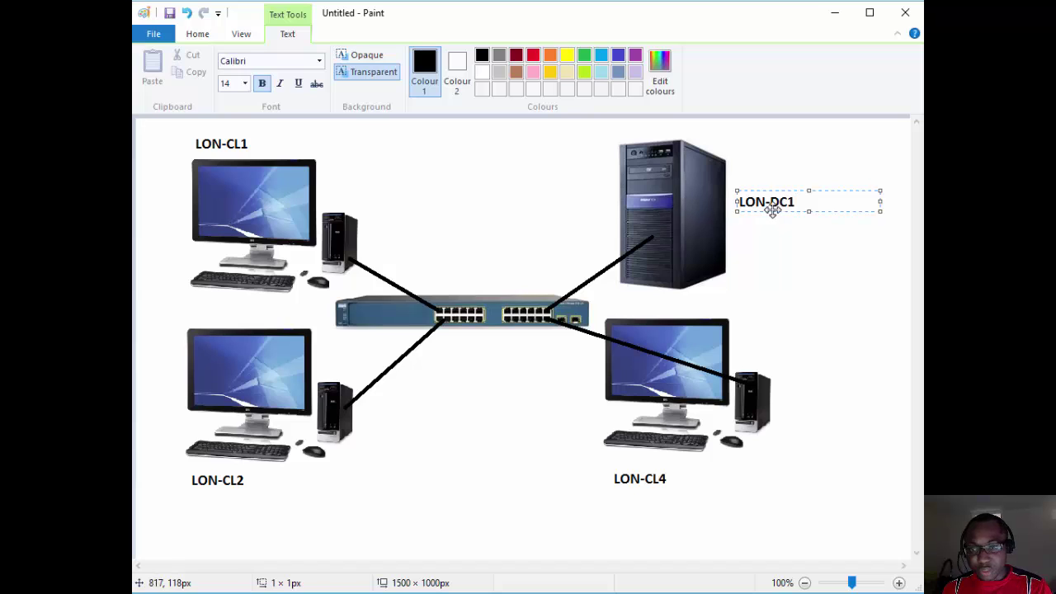
- Add a second line 'DC/File Server' beneath LON-DC1 in the server label
key("Return")
type("DC/File ")
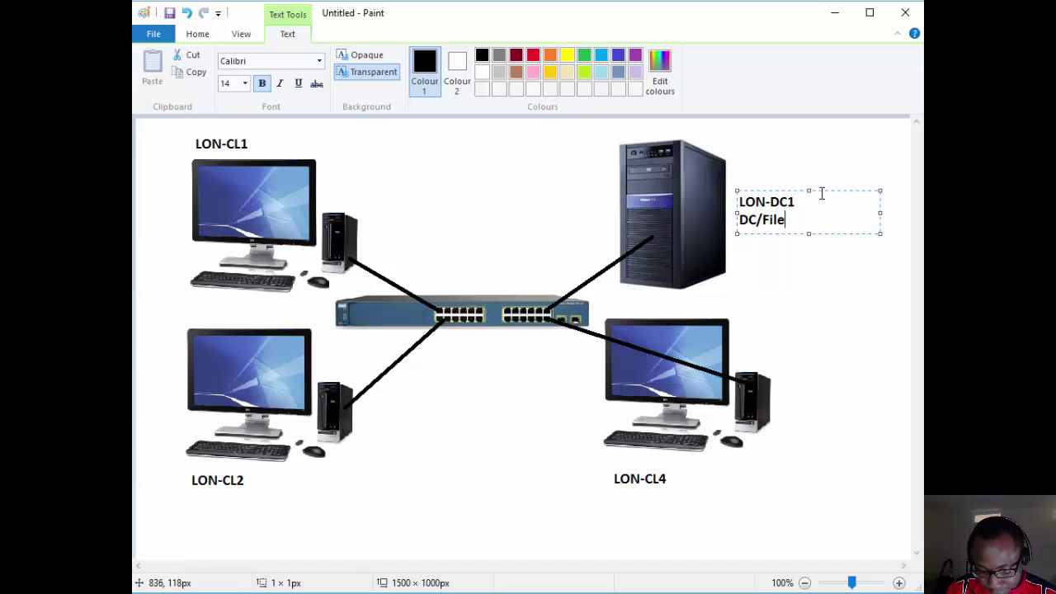
type("Ser")
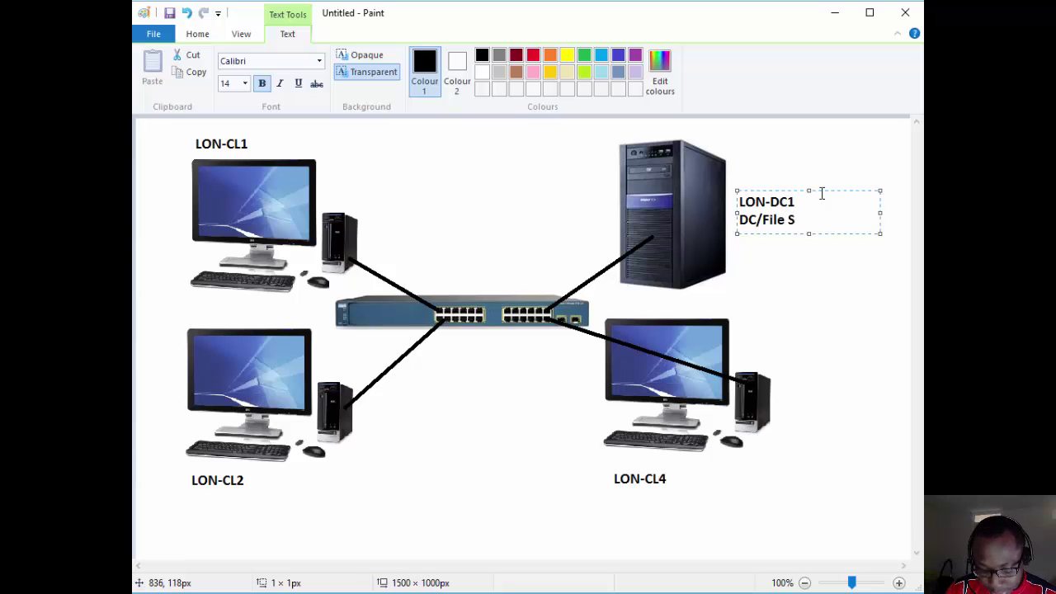
type("ver")
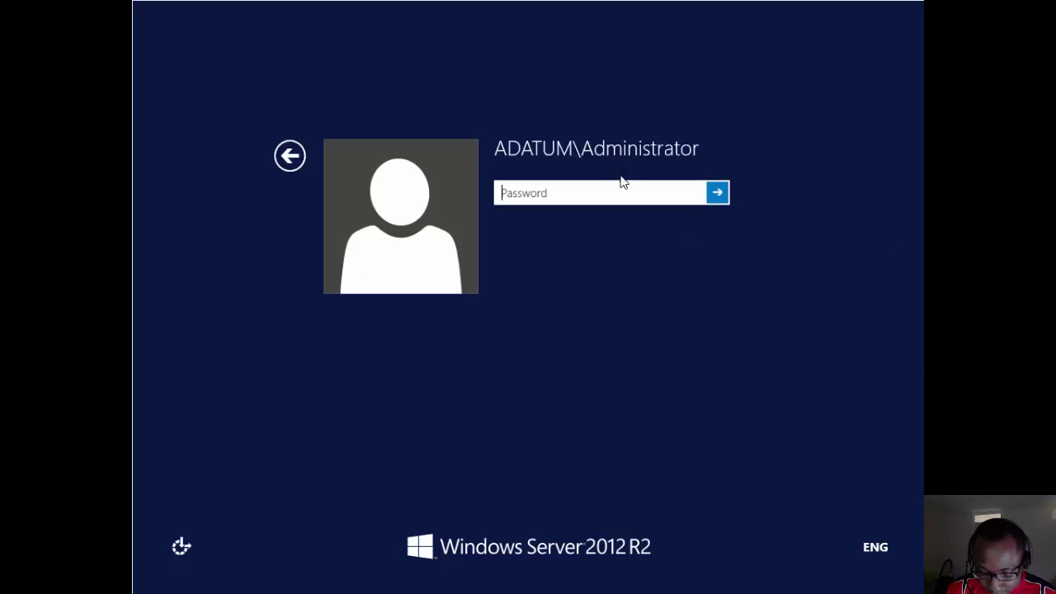
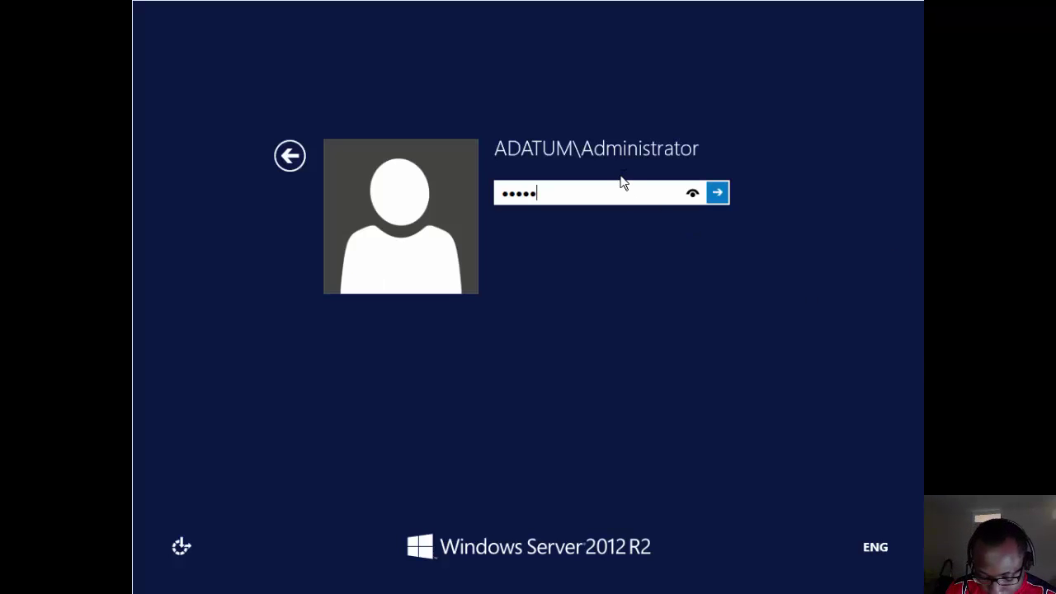
- Enter the Administrator account password to sign in to Windows Server 2012 R2
key("Return")
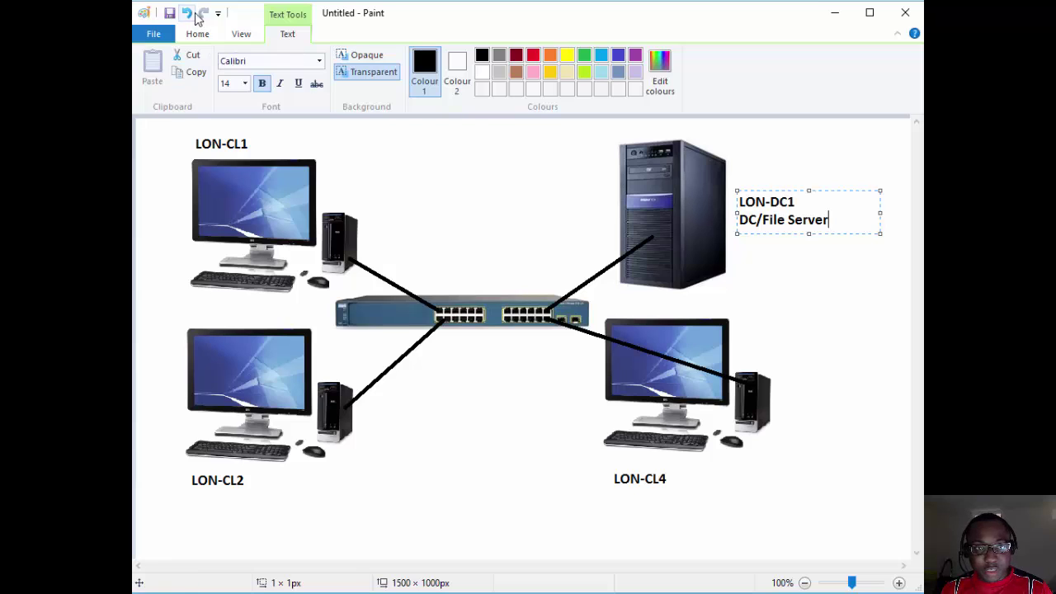
- Draw a small black rectangle and position it just below the 'DC/File Server' label
left_click(198, 34)
left_click(474, 58)
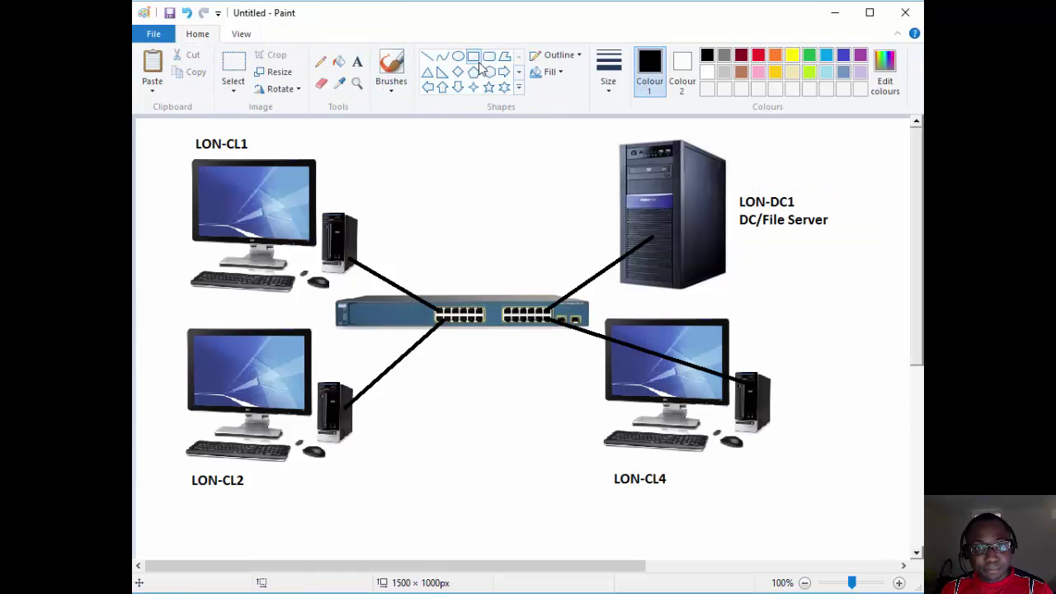
mouse_move(397, 164)
left_mouse_down()
mouse_move(460, 203)
mouse_move(243, 177)
mouse_move(291, 195)
mouse_move(203, 187)
mouse_move(301, 193)
mouse_move(289, 215)
mouse_move(745, 301)
mouse_move(781, 259)
mouse_move(754, 252)
left_mouse_up()
left_click(234, 66)
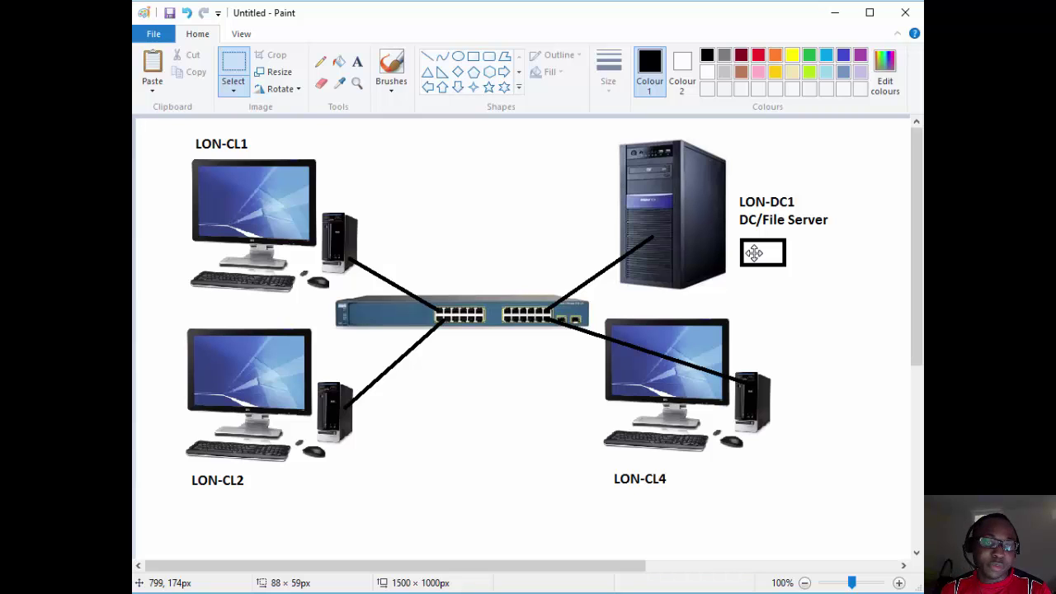
mouse_move(753, 252)
left_mouse_down()
mouse_move(420, 272)
mouse_move(231, 185)
mouse_move(214, 200)
mouse_move(277, 219)
mouse_move(279, 167)
mouse_move(275, 216)
mouse_move(233, 214)
mouse_move(271, 190)
mouse_move(258, 245)
mouse_move(730, 290)
mouse_move(777, 256)
mouse_move(757, 255)
left_mouse_up()
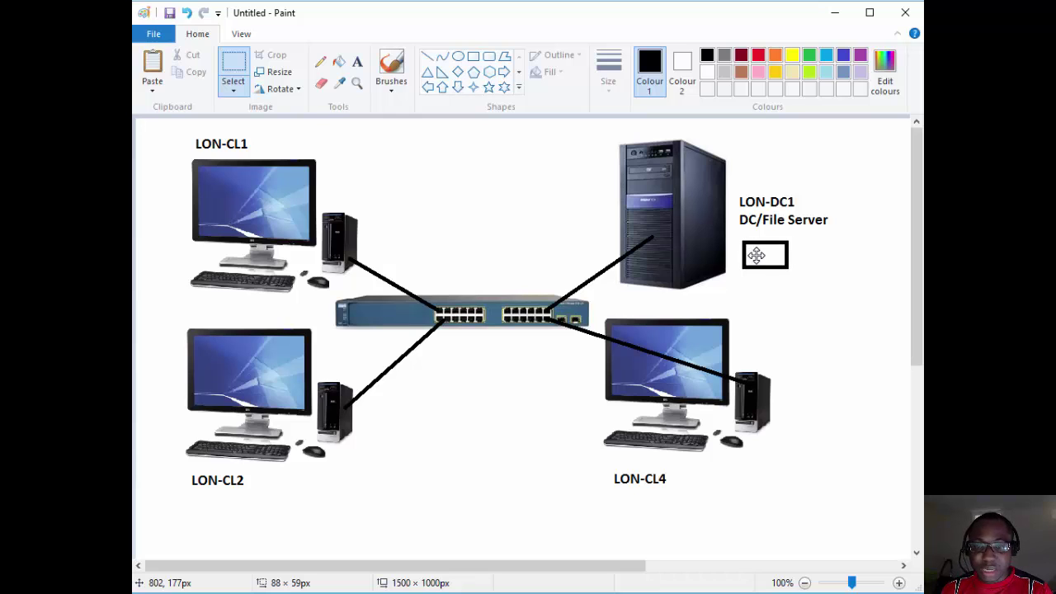
left_click_drag(757, 255, 756, 255)
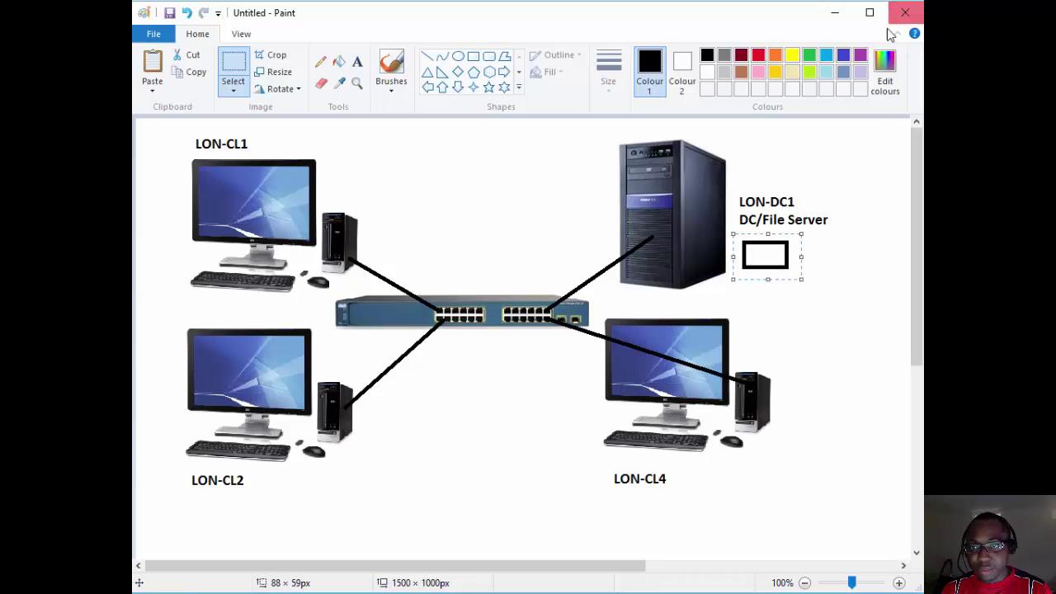
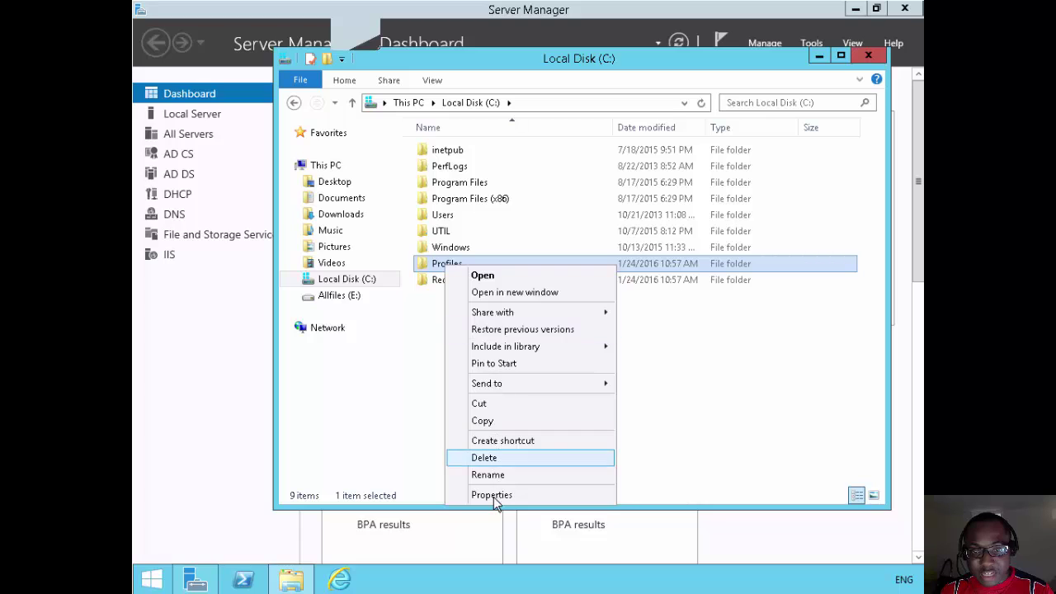
- Add Domain Users to the Profiles folder's Security list with Full control allowed, apply, and close
left_click(492, 495)
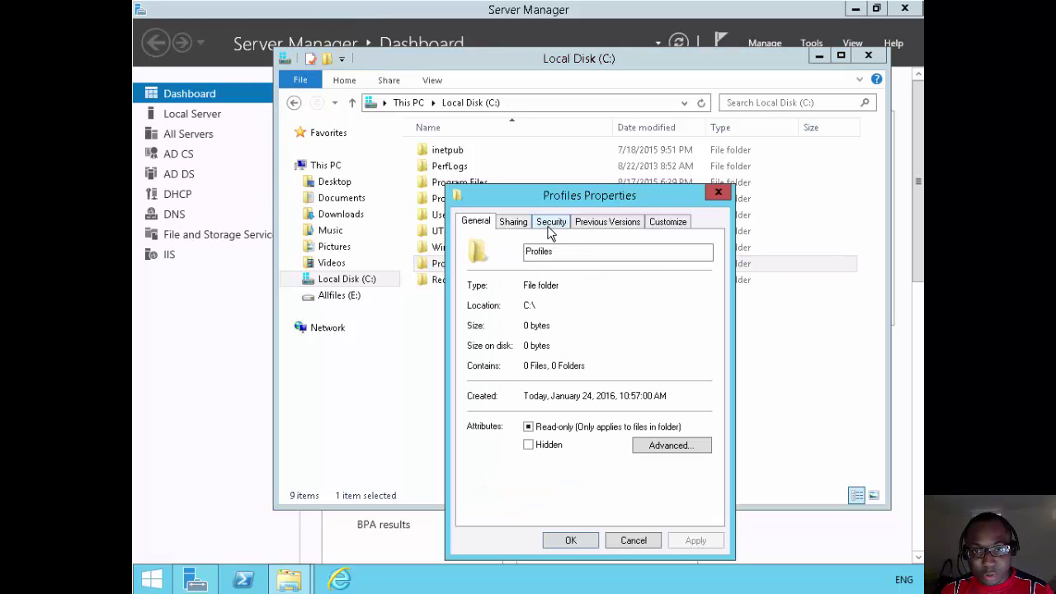
left_click(550, 224)
left_click(668, 351)
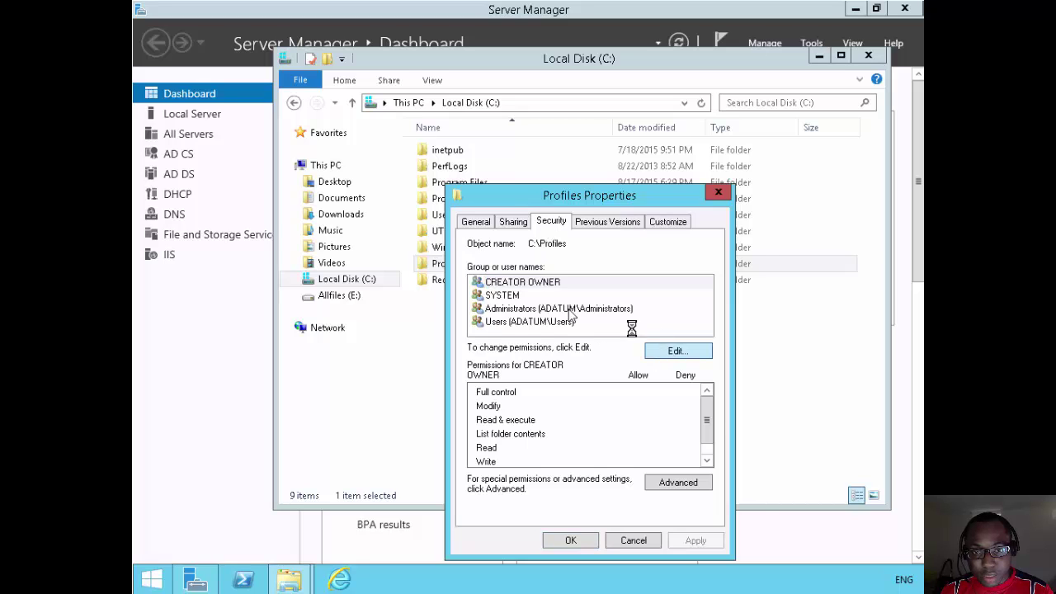
left_click(661, 397)
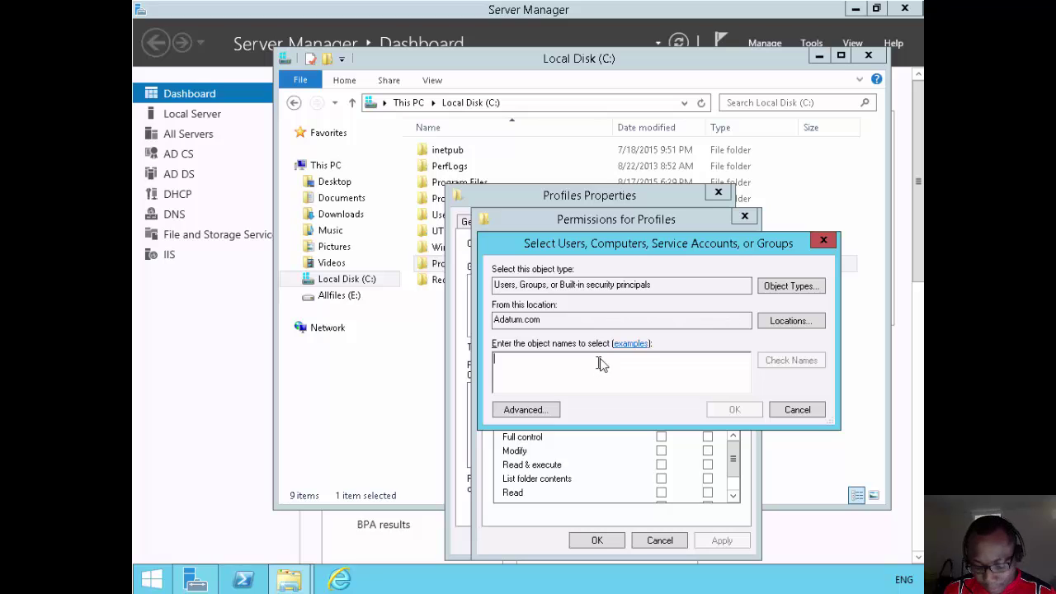
type("domain users")
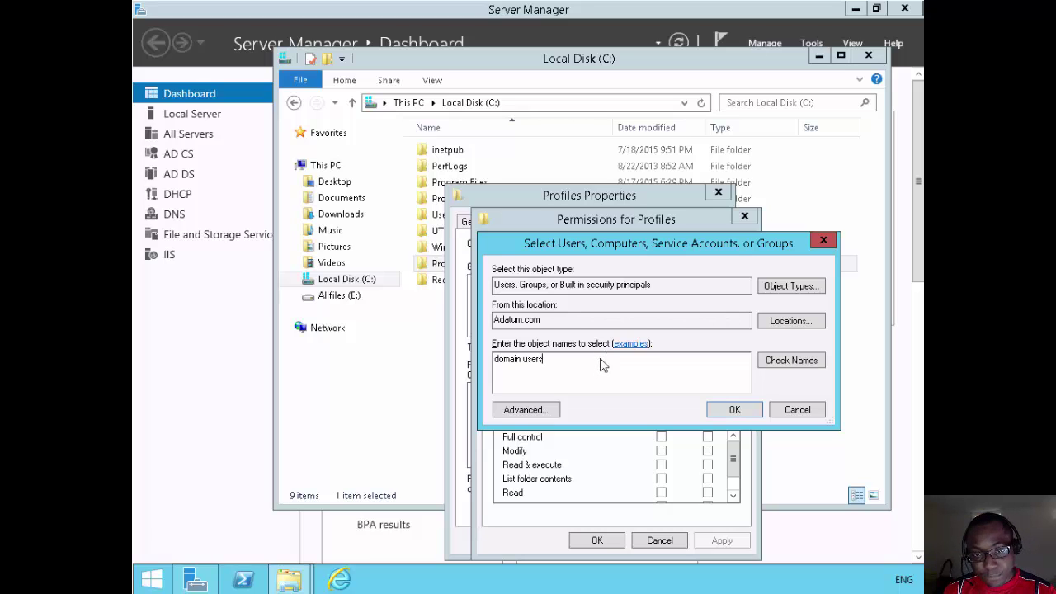
key("Return")
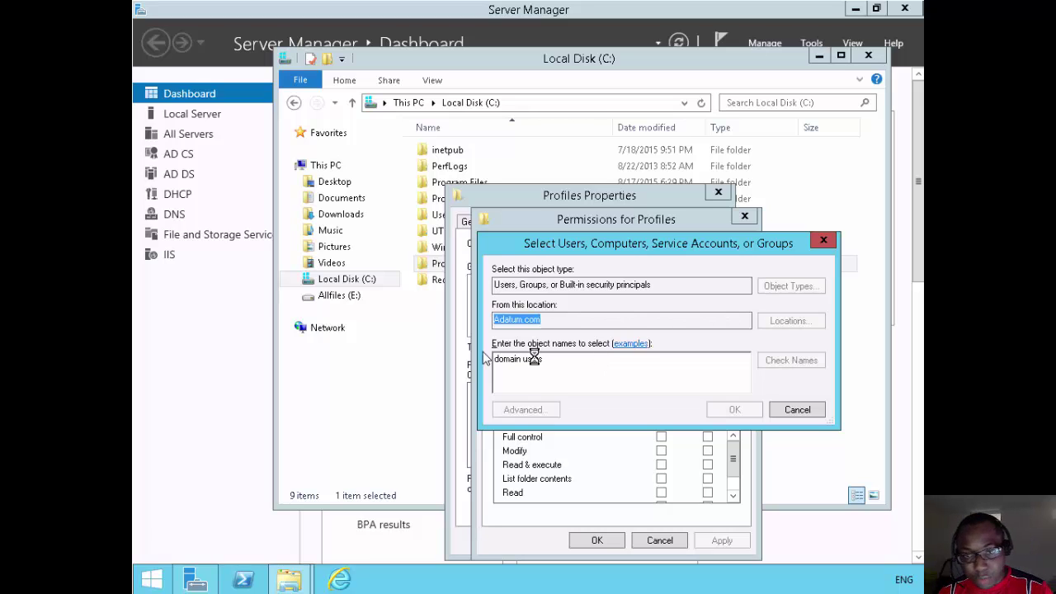
left_click(661, 436)
left_click(708, 541)
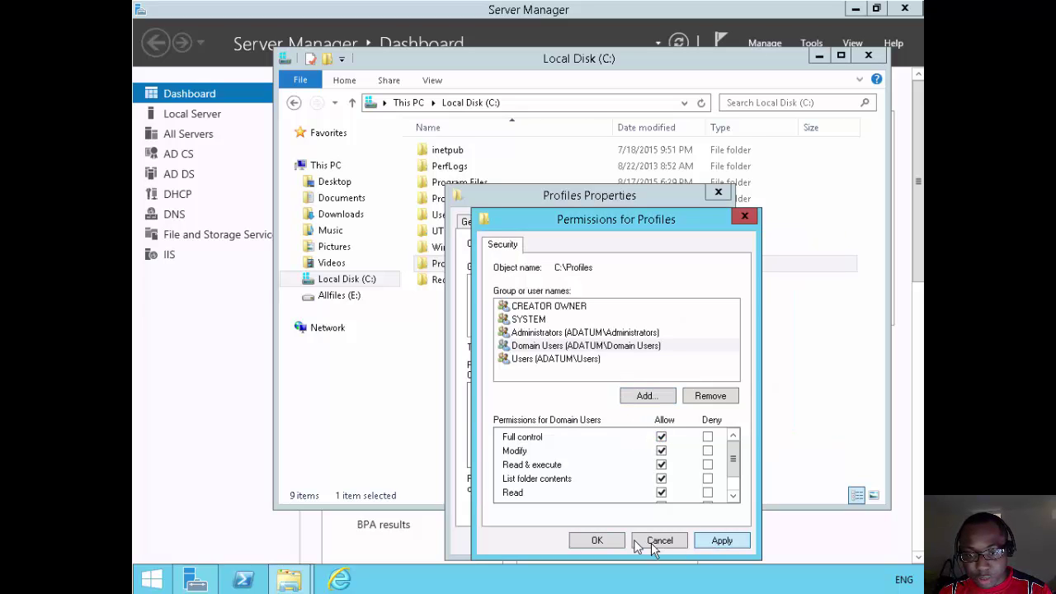
left_click(640, 543)
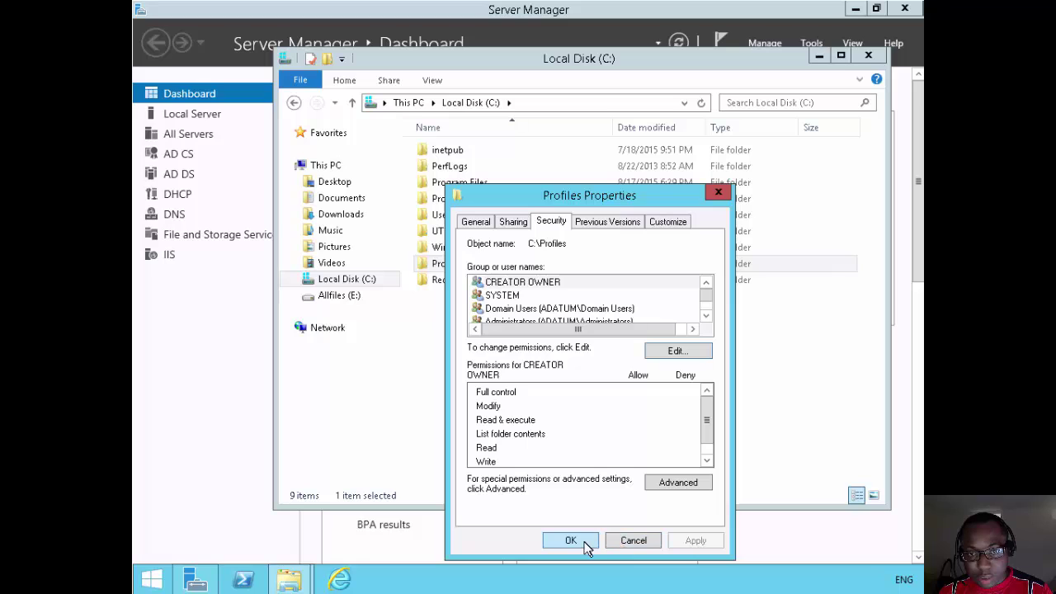
left_click(602, 308)
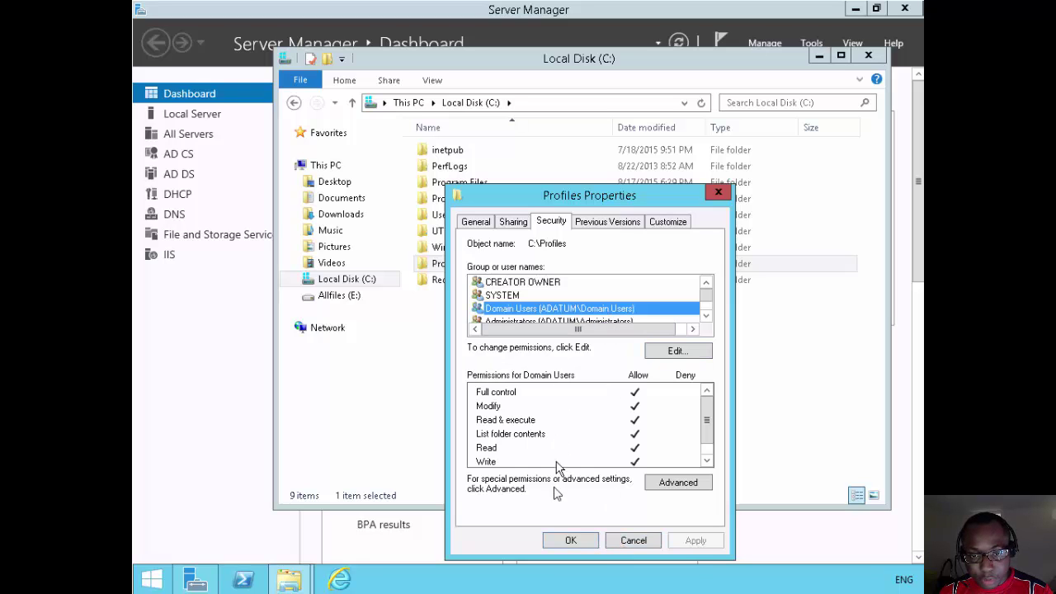
left_click(567, 540)
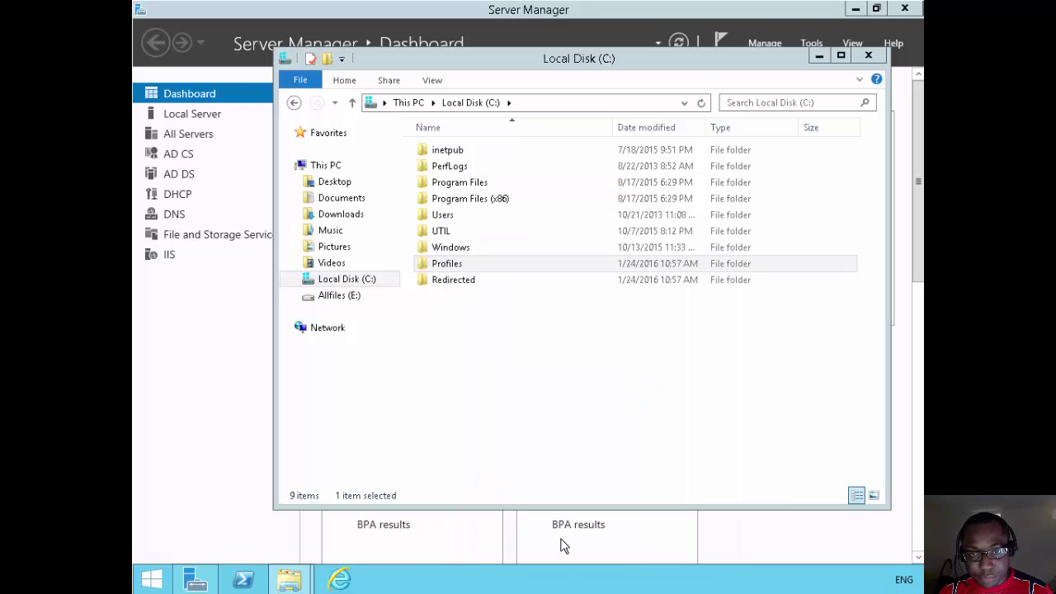
- Turn on Advanced Sharing for Profiles, giving Everyone Full Control share permission, then close Properties
right_click(489, 263)
left_click(556, 492)
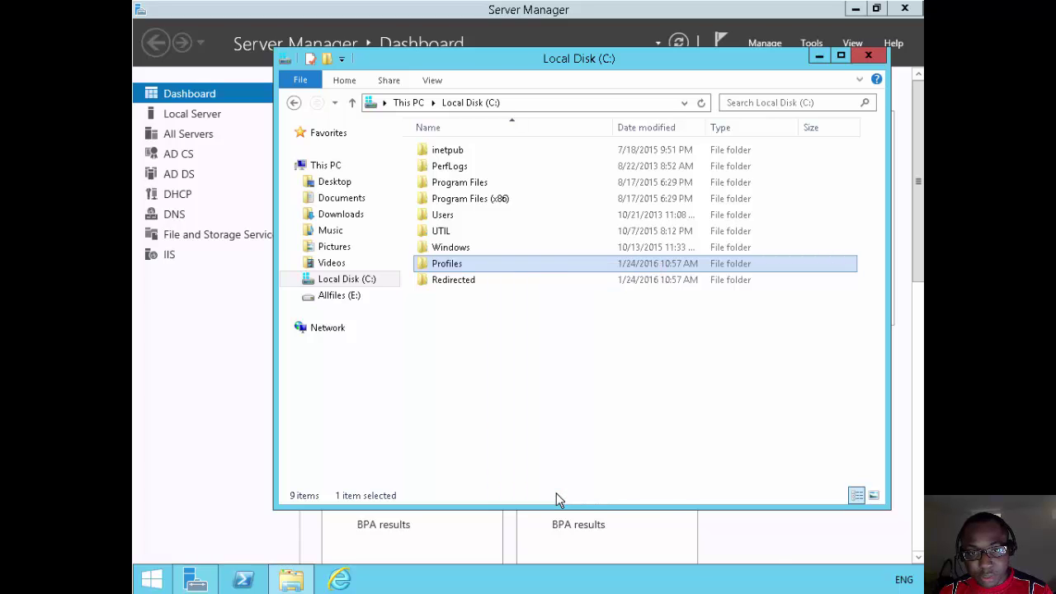
left_click(560, 223)
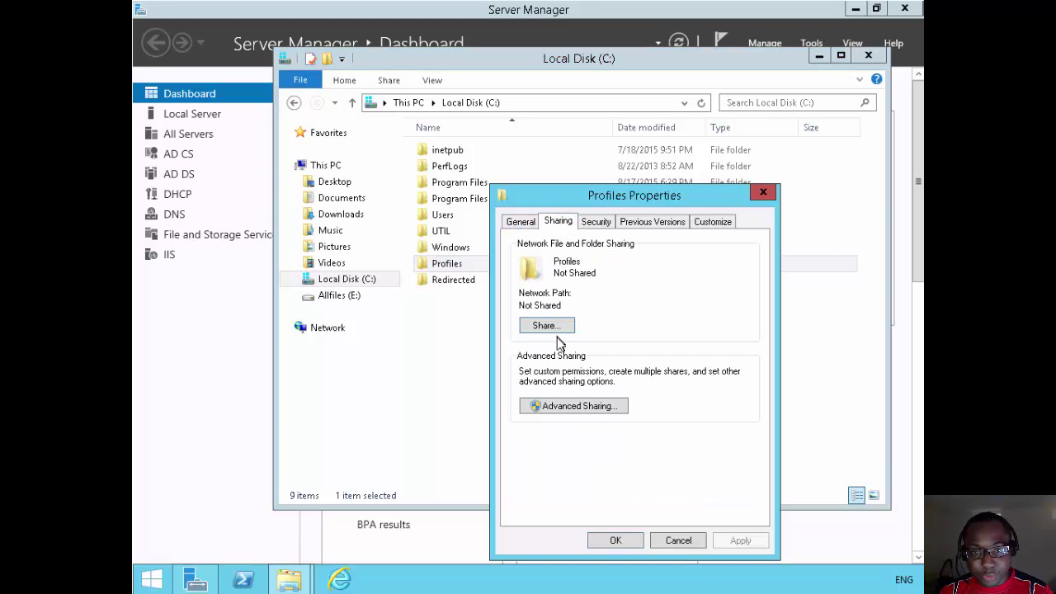
left_click(560, 405)
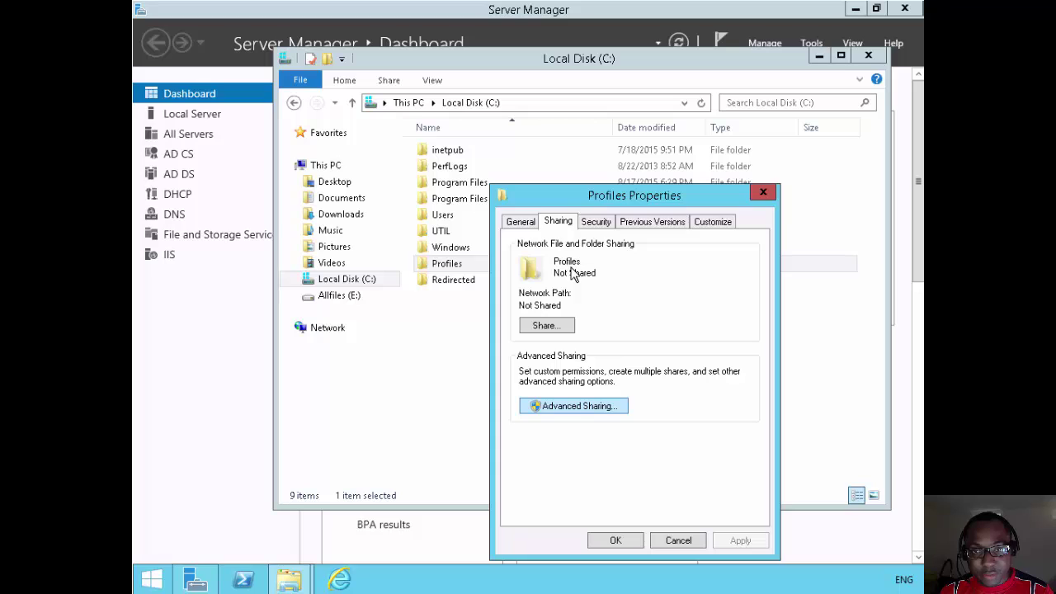
left_click(550, 255)
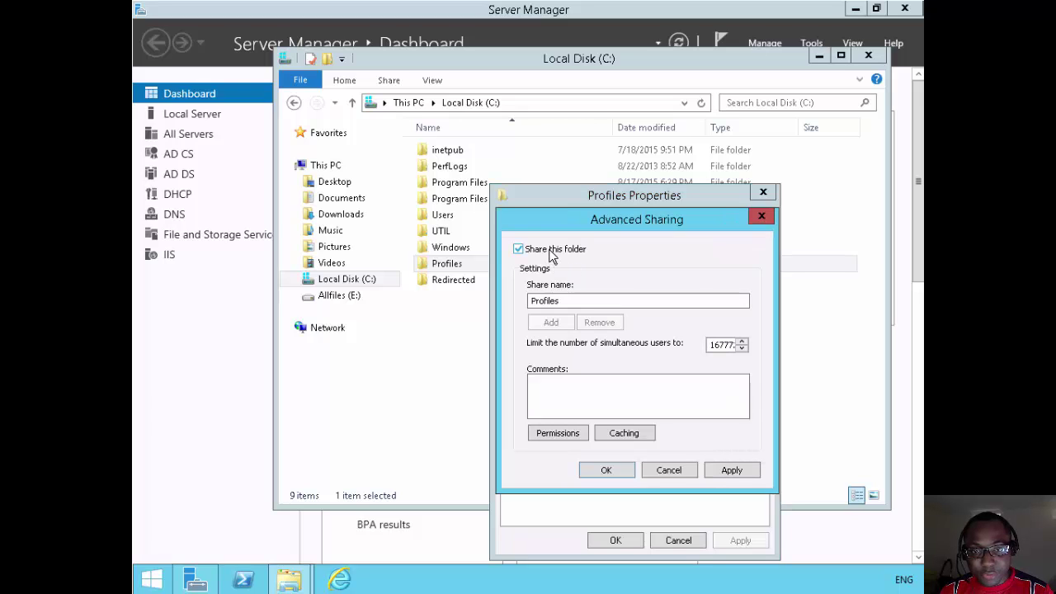
left_click(558, 433)
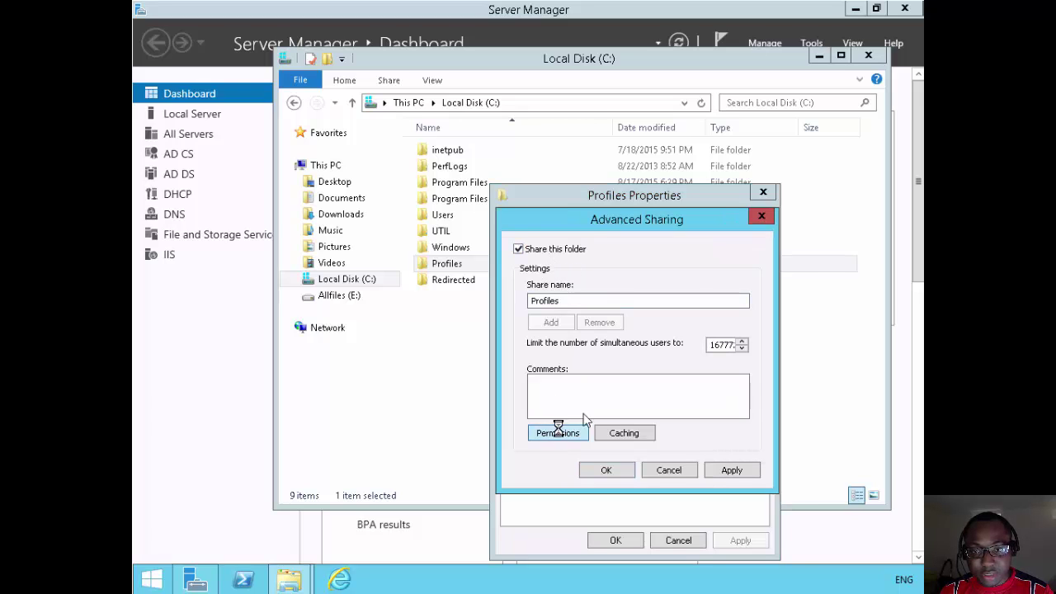
left_click(698, 407)
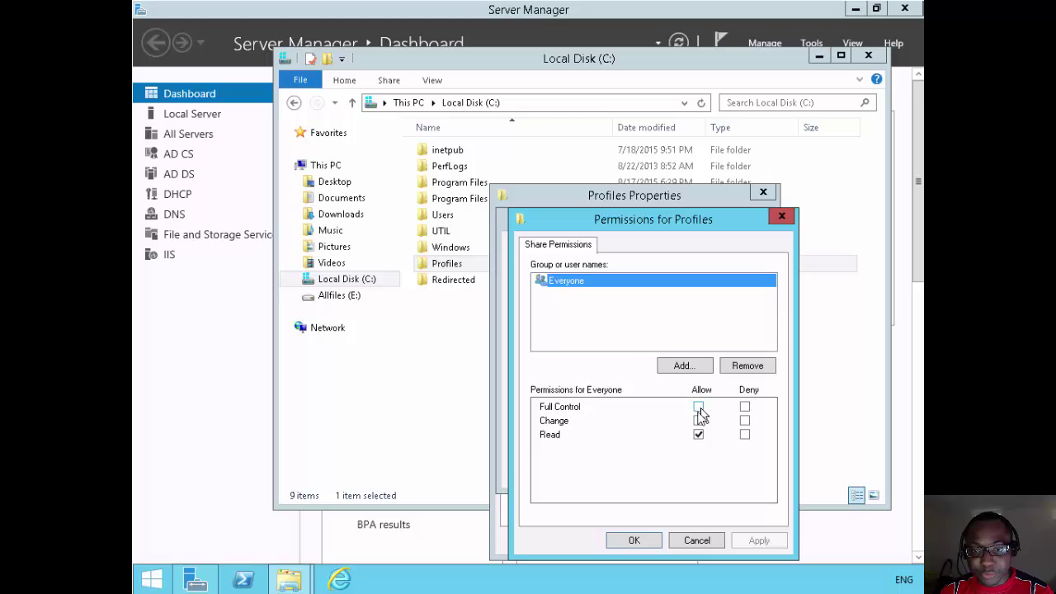
left_click(647, 538)
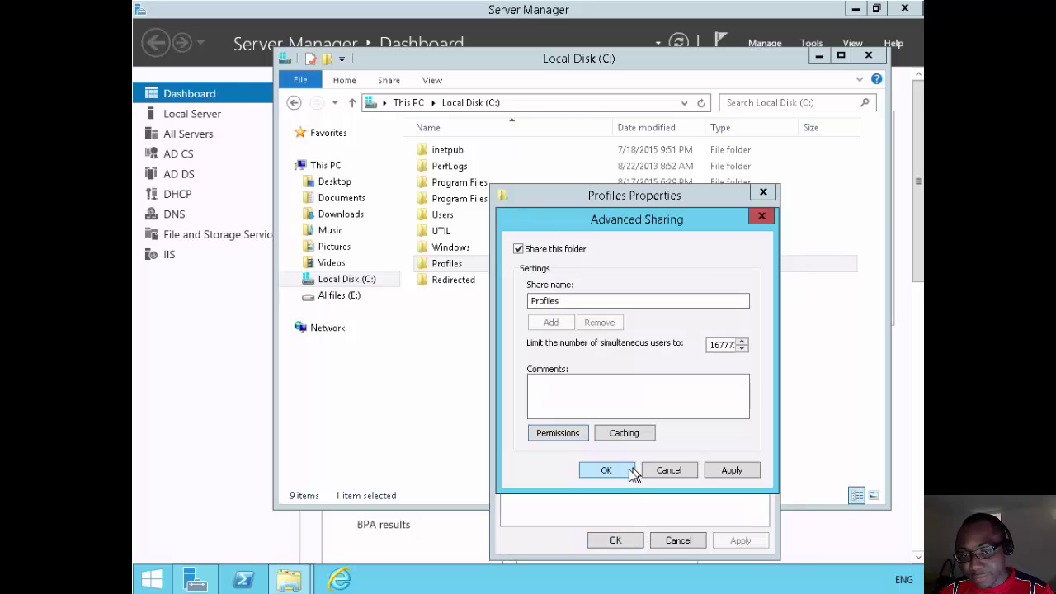
left_click(624, 471)
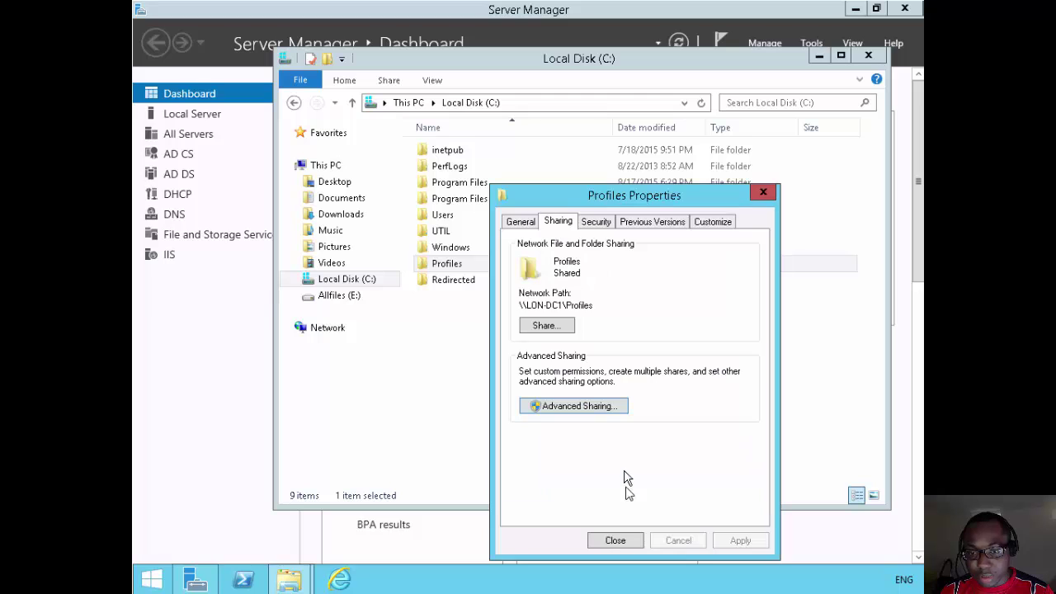
left_click(621, 540)
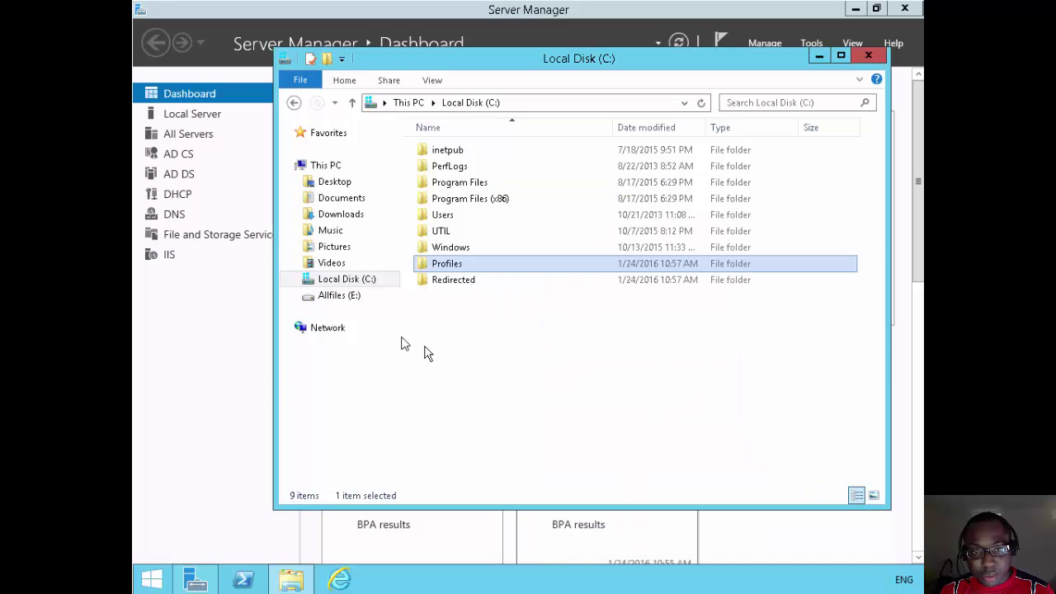
- Add Domain Users with Full control allowed to the Redirected folder's Security permissions
left_click(439, 280)
right_click(438, 281)
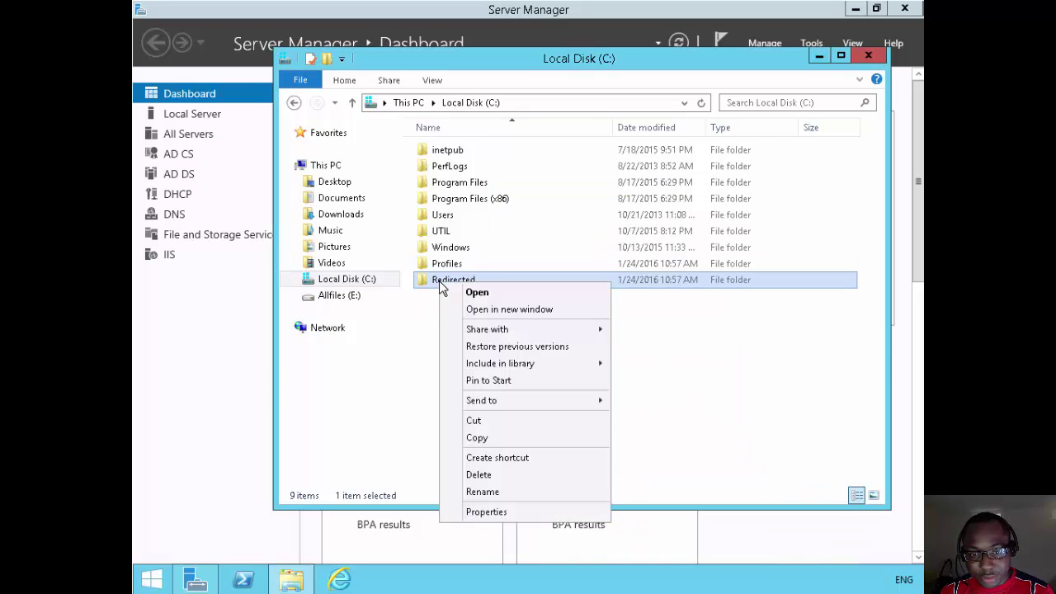
left_click(493, 518)
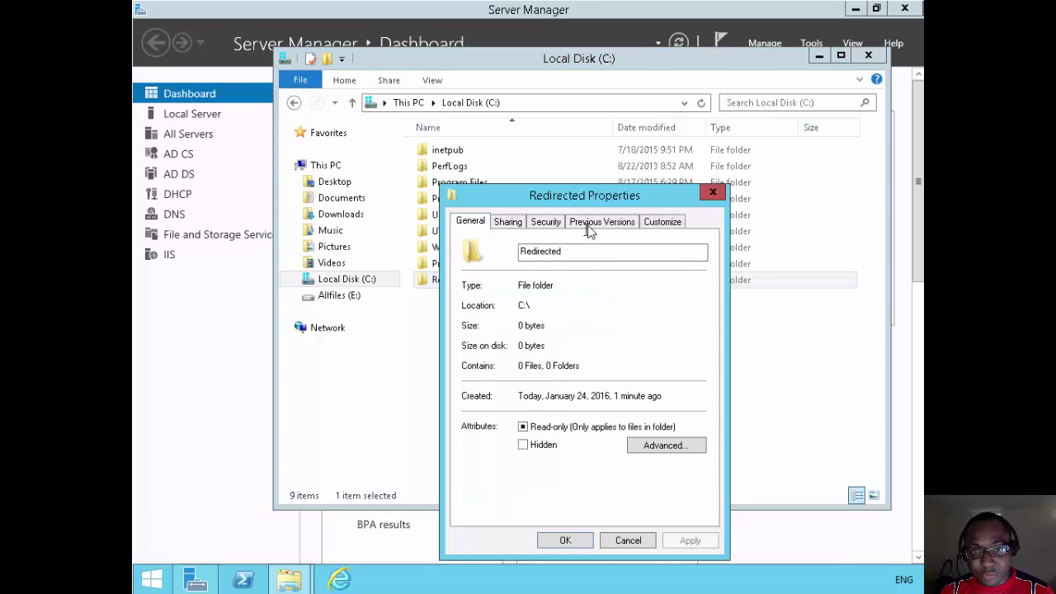
left_click(538, 224)
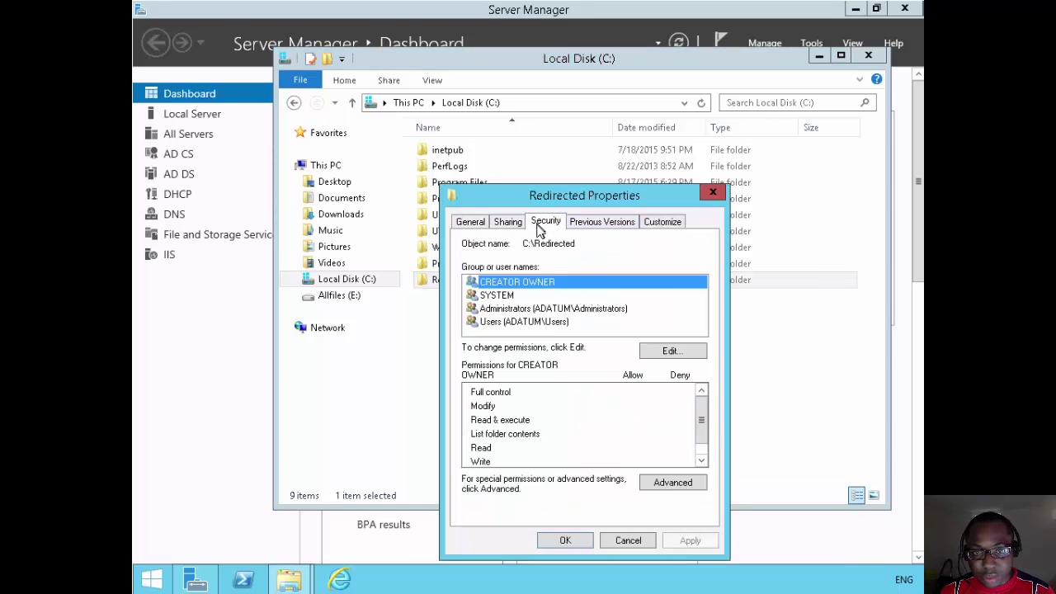
left_click(654, 352)
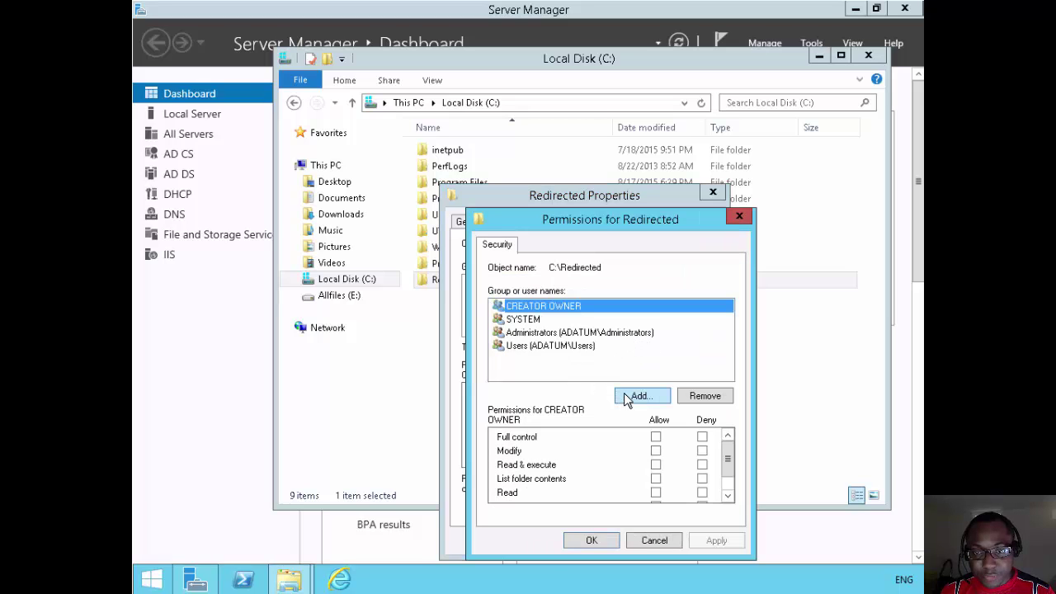
left_click(625, 396)
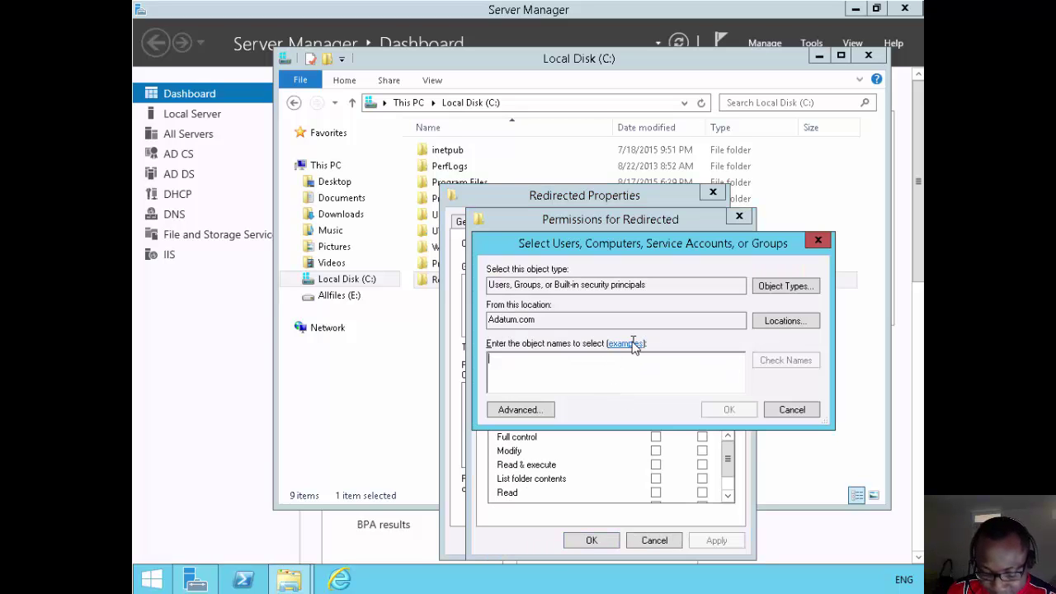
type("domain users")
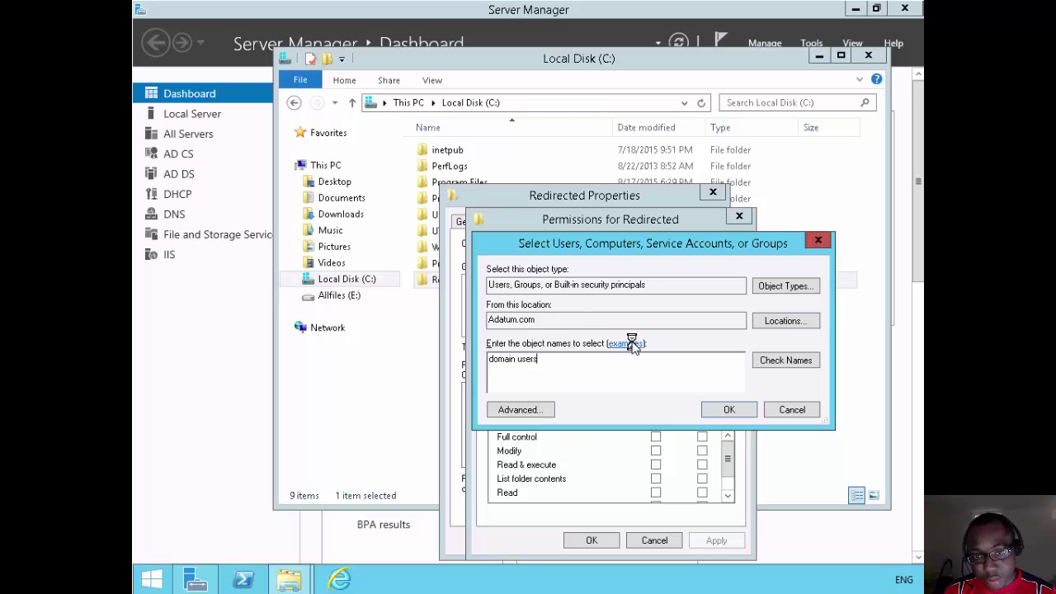
key("Return")
left_click(655, 436)
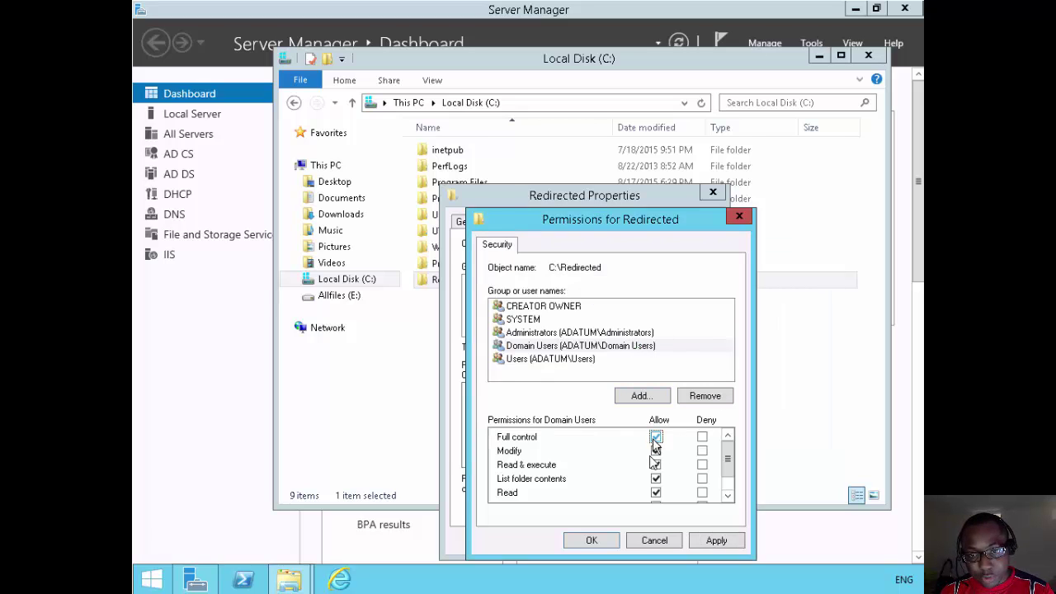
left_click(604, 540)
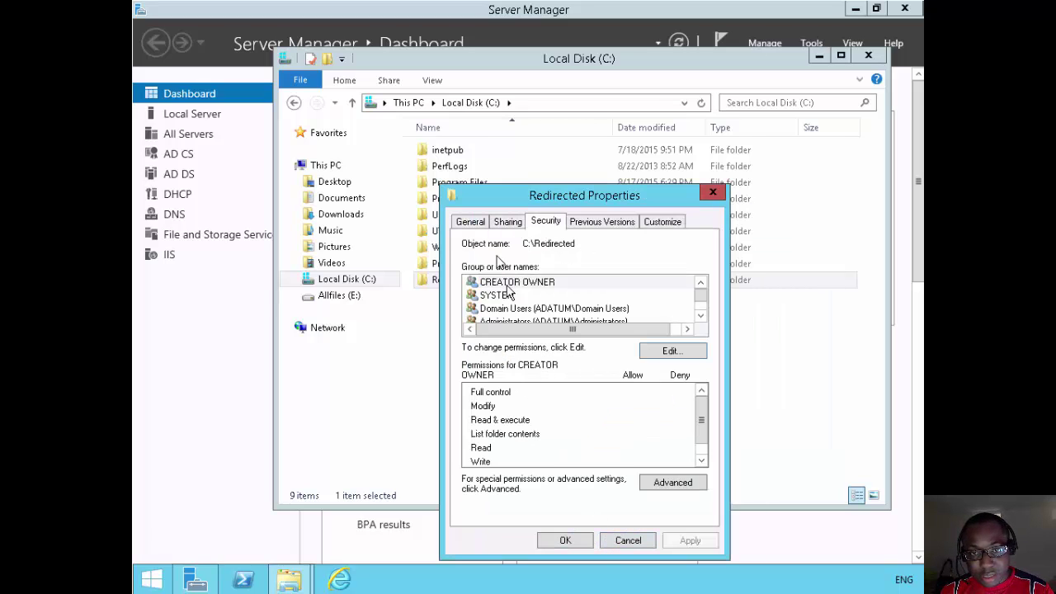
left_click(506, 223)
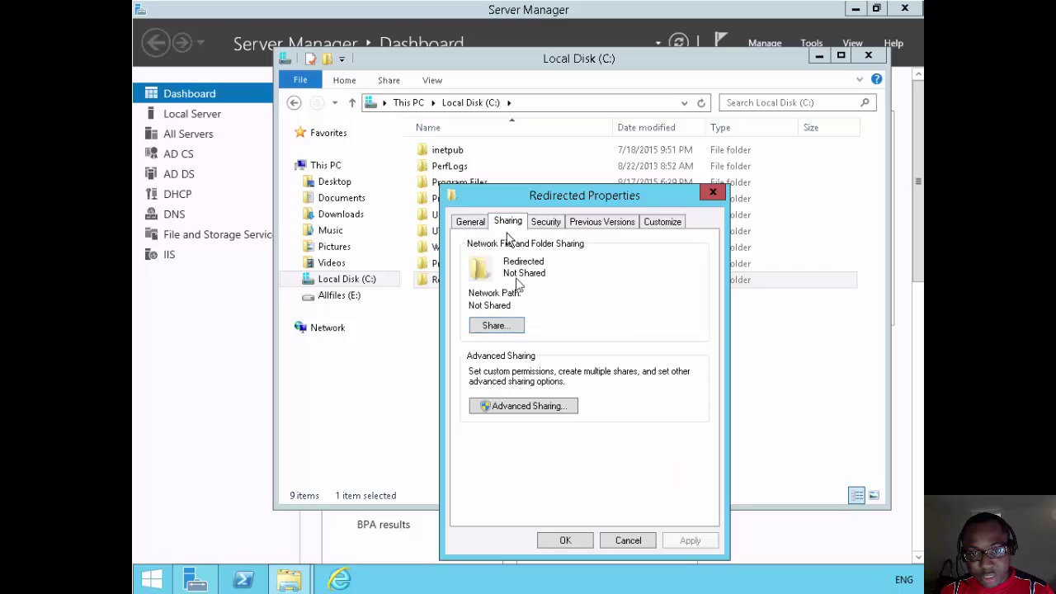
- Share Redirected via Advanced Sharing with Everyone allowed Full Control, then close its Properties
left_click(509, 411)
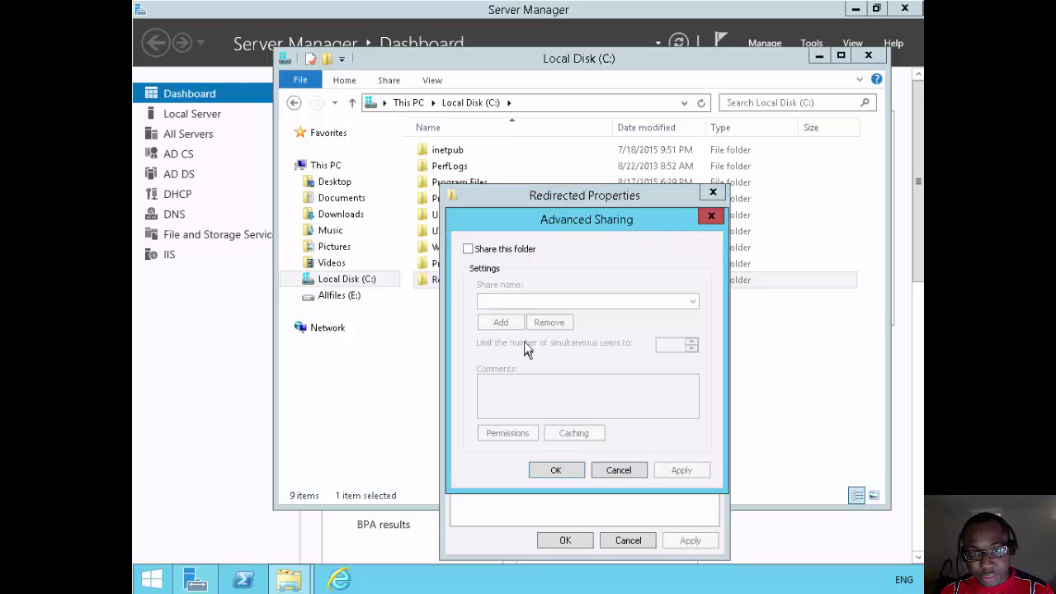
left_click(467, 249)
left_click(509, 433)
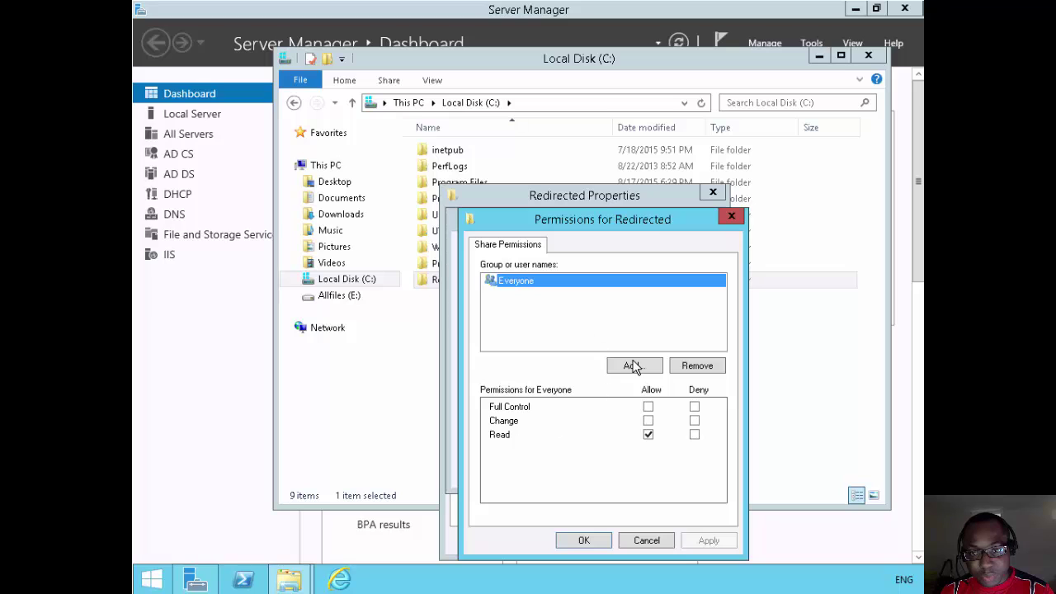
left_click(649, 407)
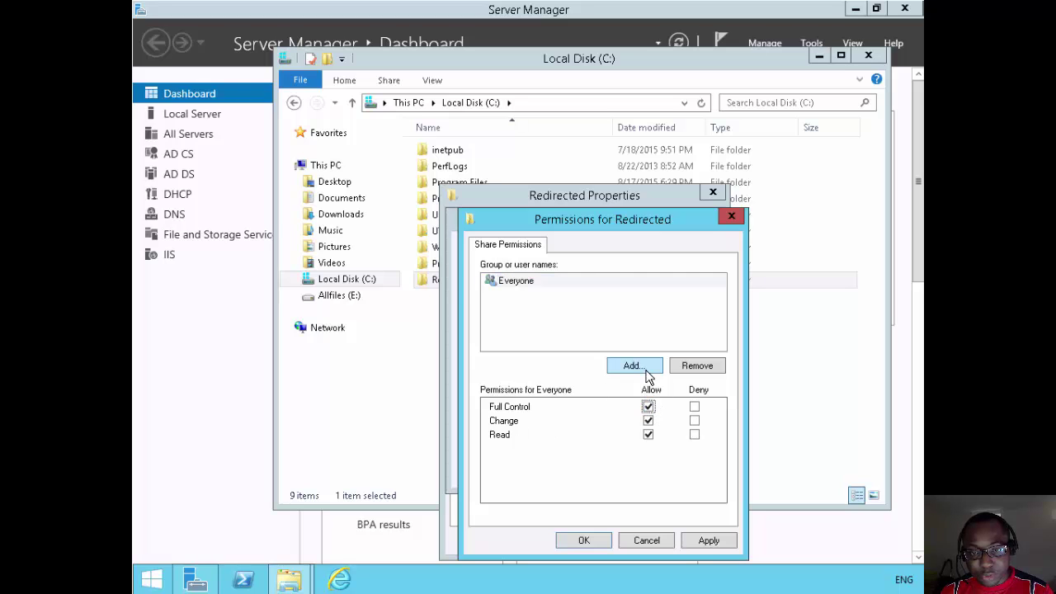
left_click(596, 540)
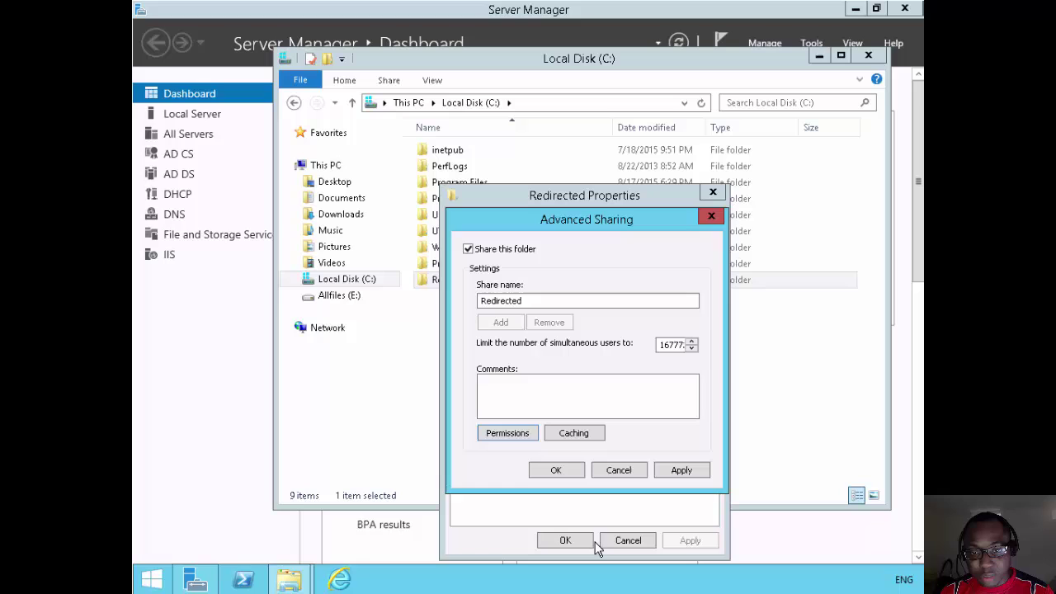
left_click(556, 471)
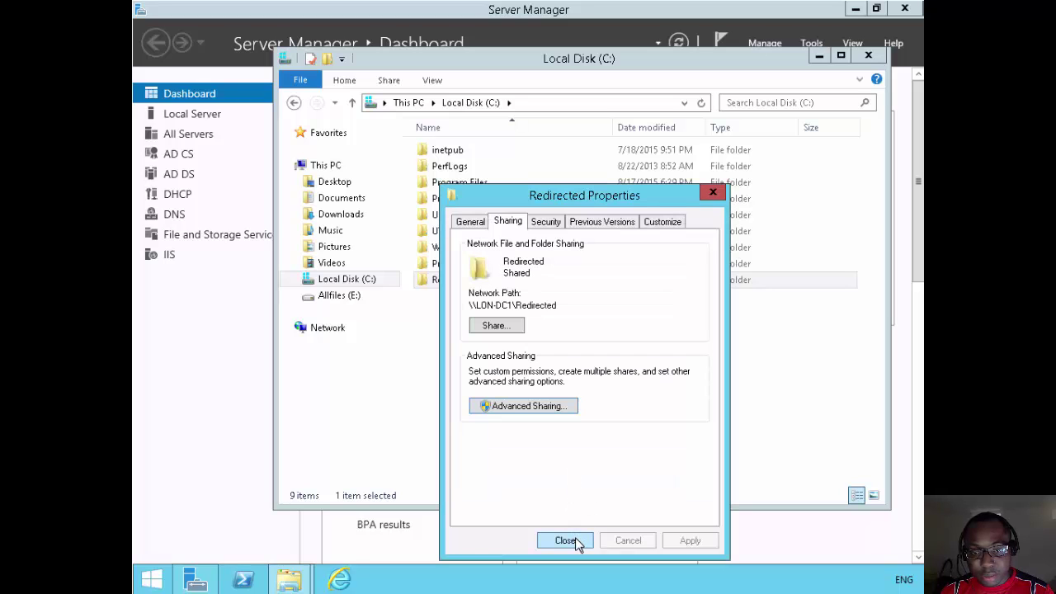
left_click(565, 540)
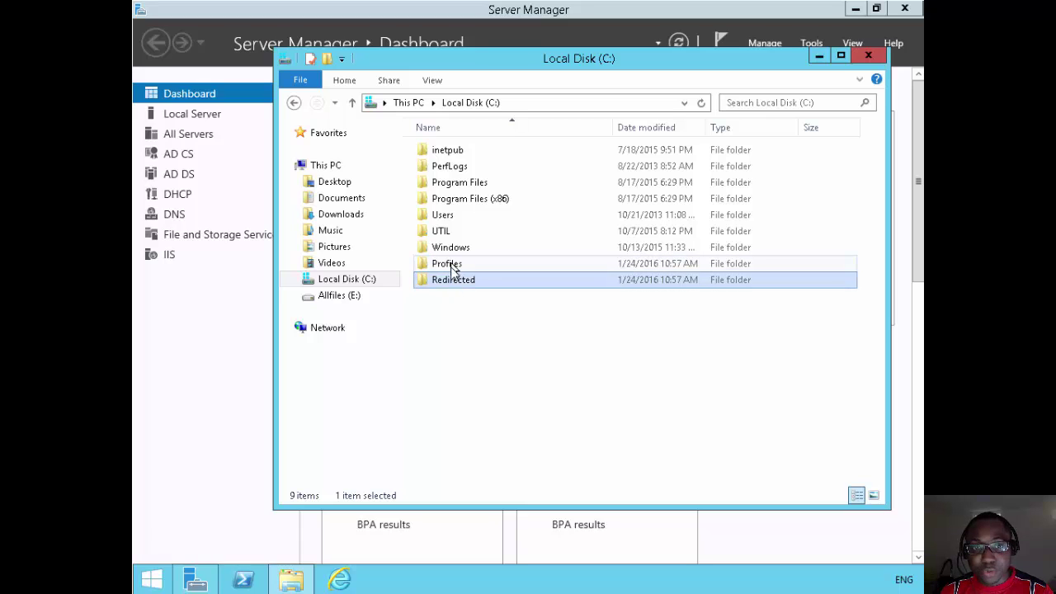
- Launch Active Directory Users and Computers from Server Manager Tools and select the first Marketing user
left_click(452, 265)
left_click(452, 280)
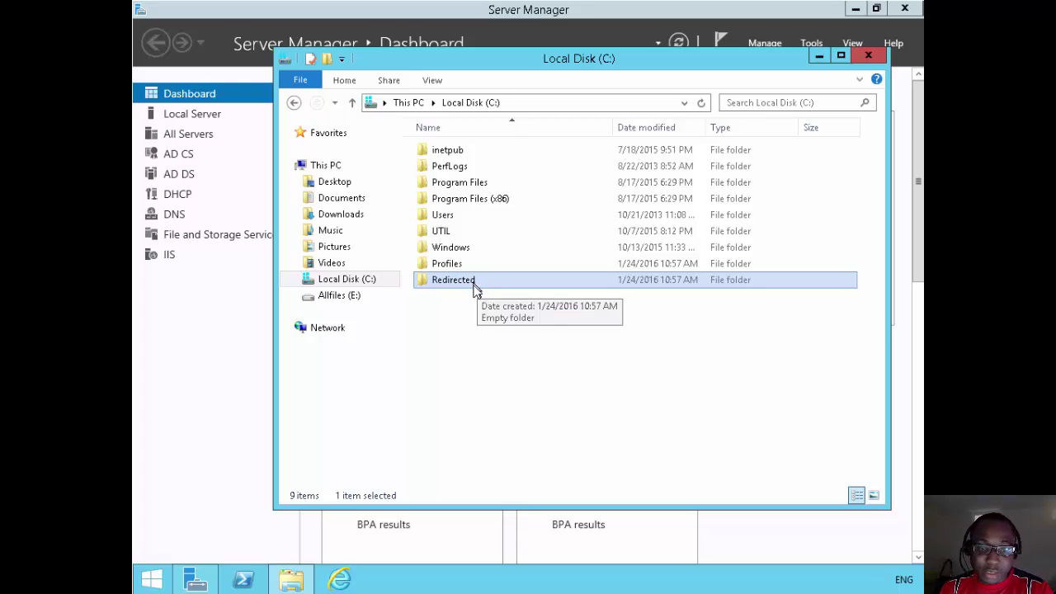
left_click(293, 577)
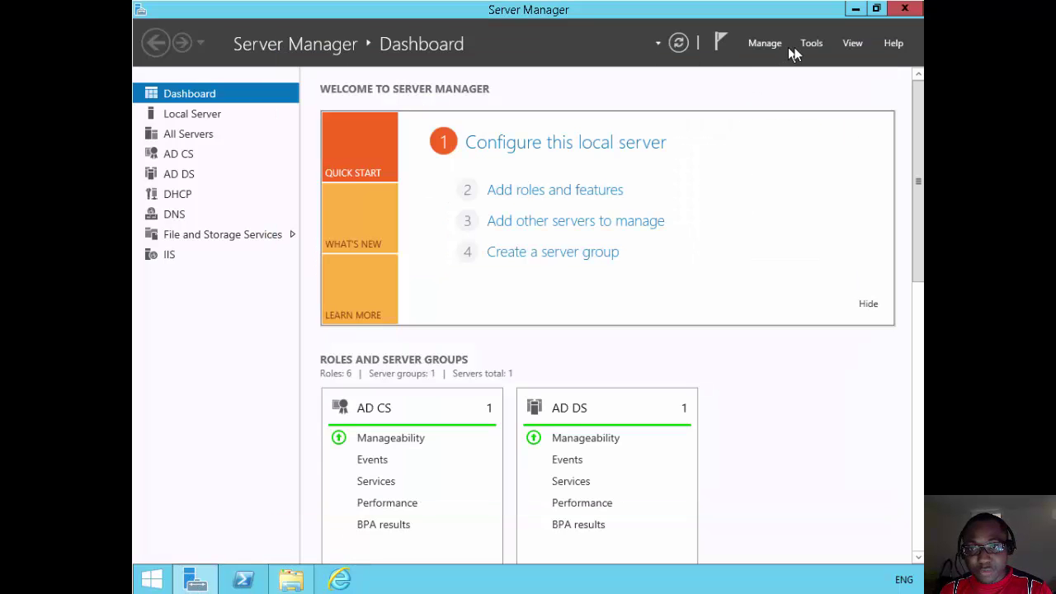
left_click(809, 46)
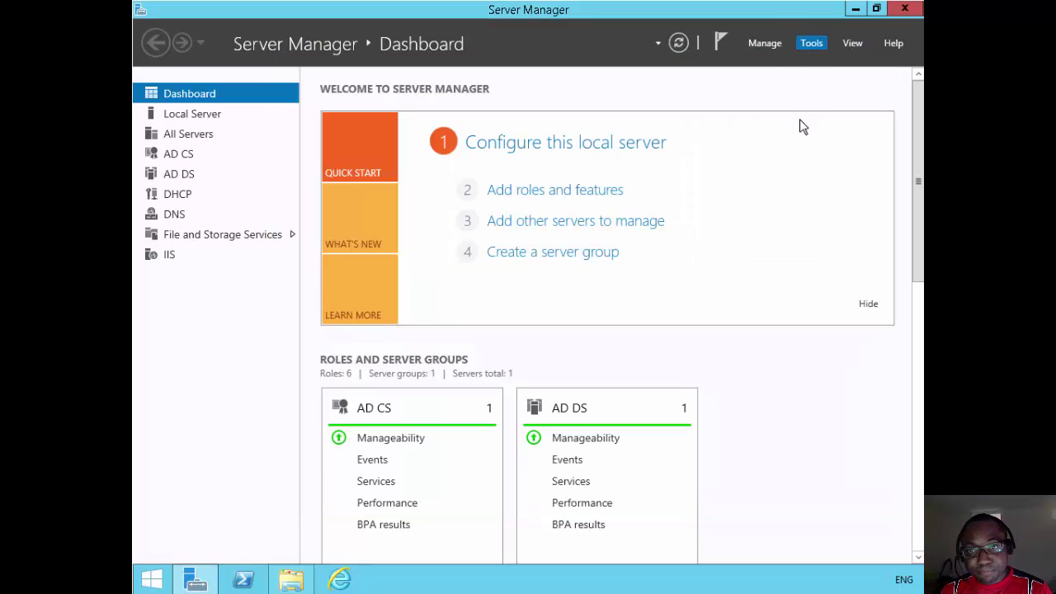
left_click(778, 131)
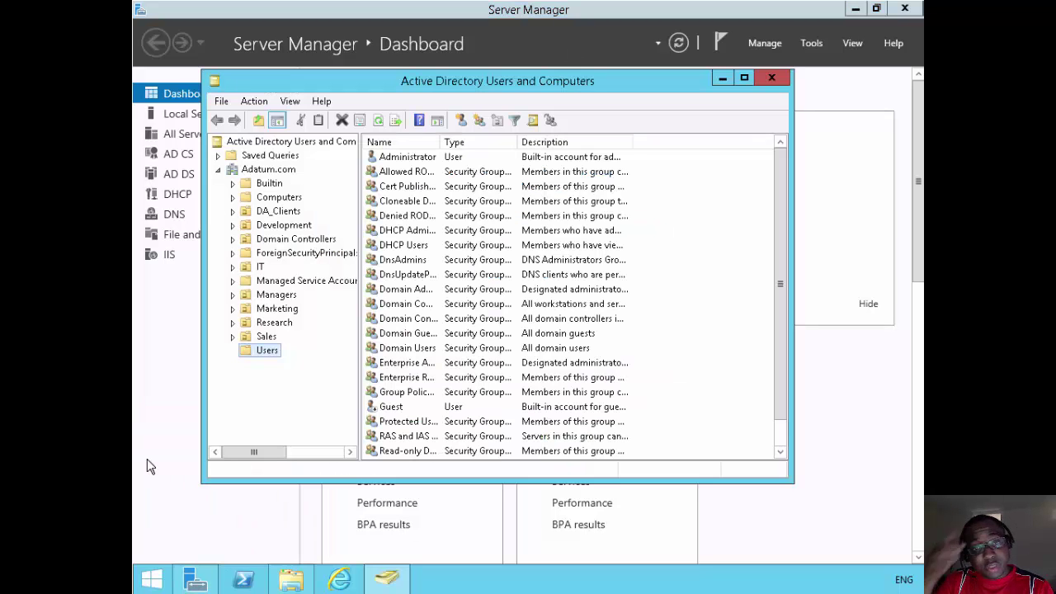
left_click(745, 77)
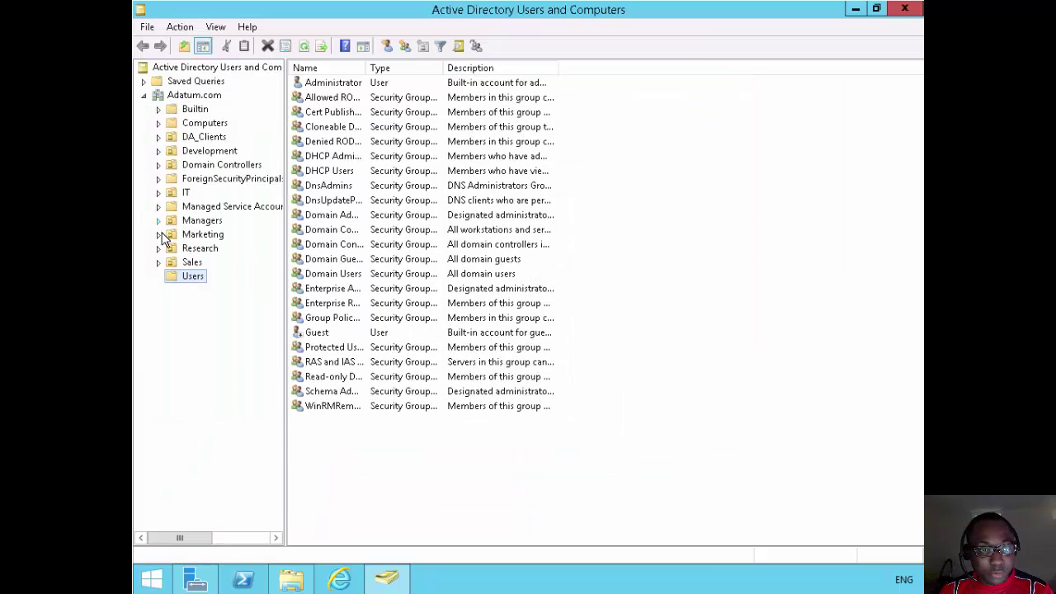
left_click(159, 235)
left_click(200, 237)
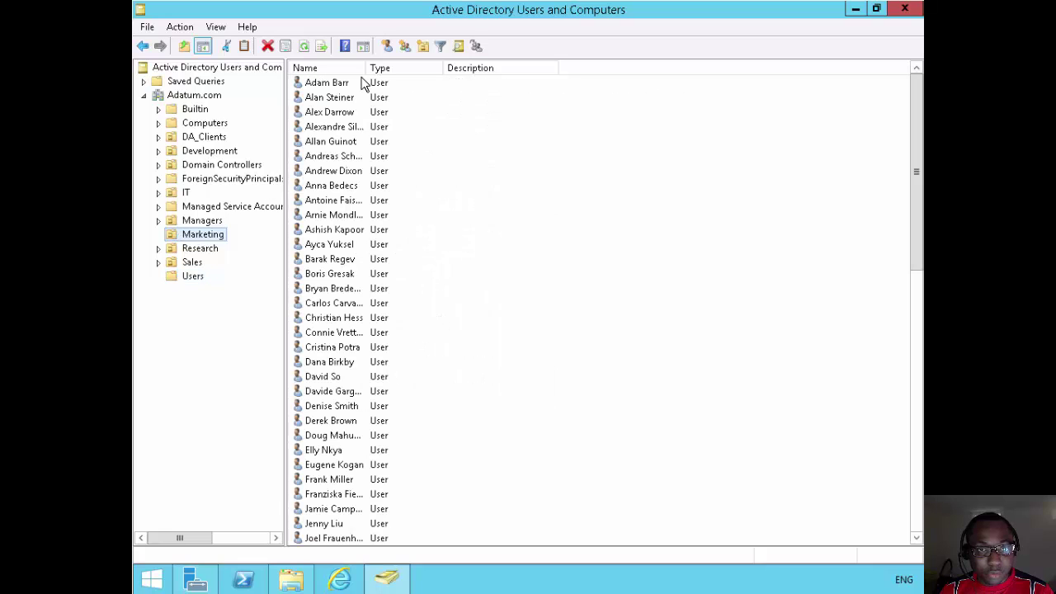
left_click(345, 86)
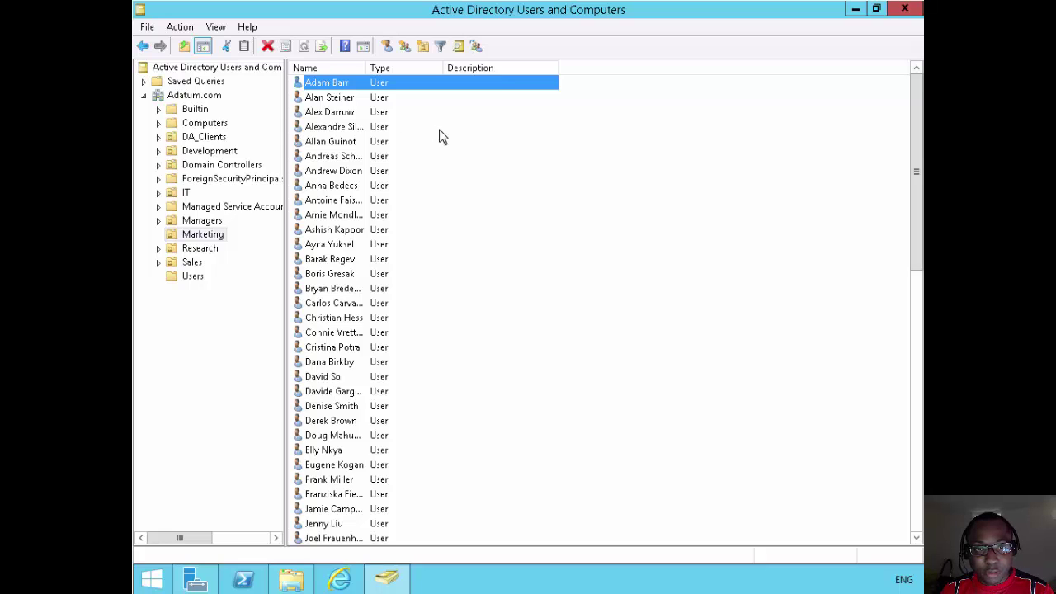
- Enter \\lon-dc1\profiles\%username% as the first Marketing user's Profile path
double_click(367, 82)
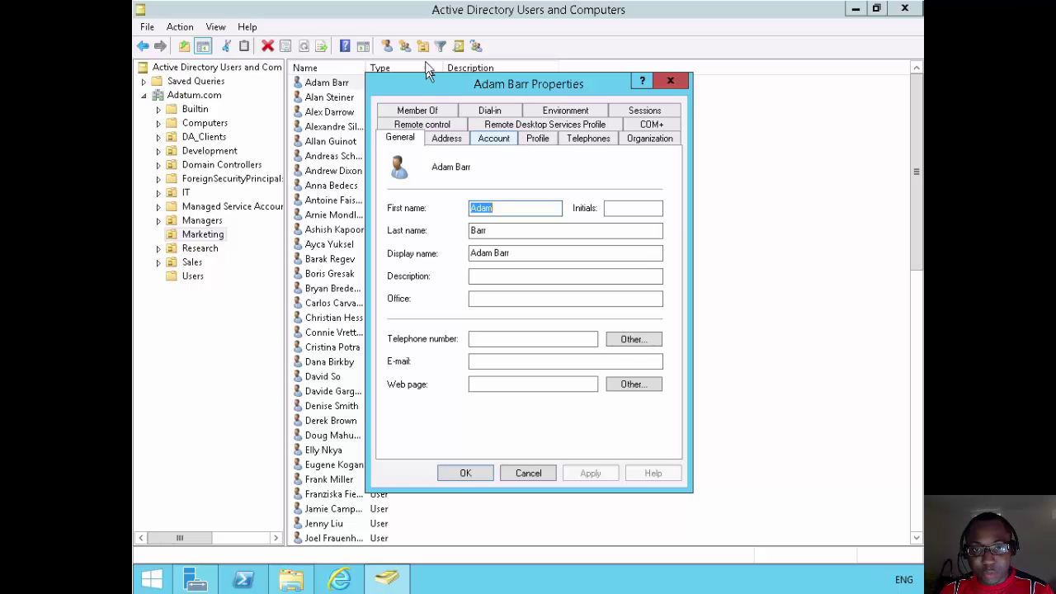
left_click(537, 140)
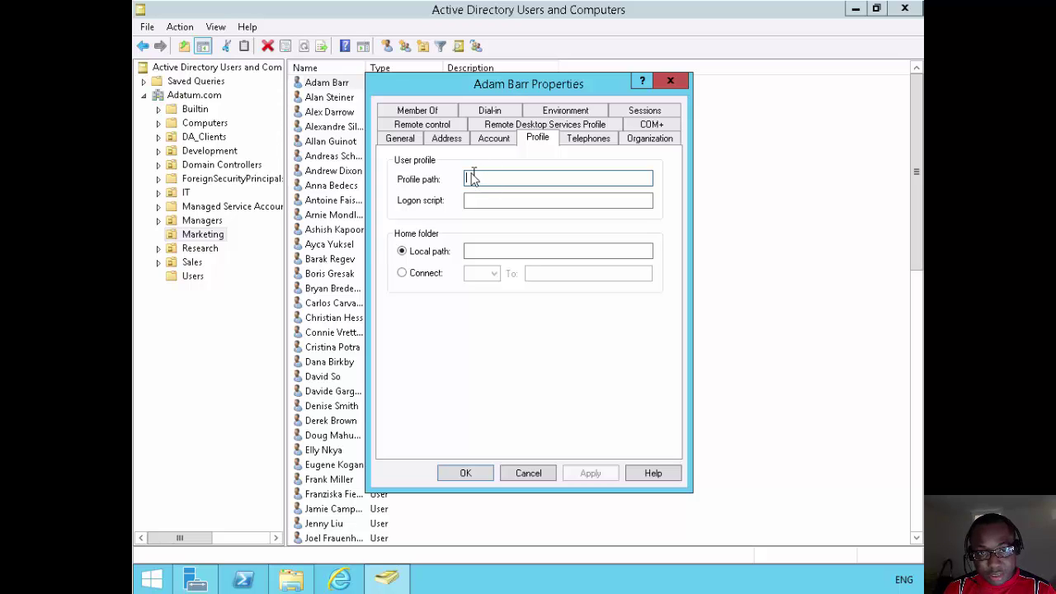
type("\\\\lon-dc1\\profiles\\%username%")
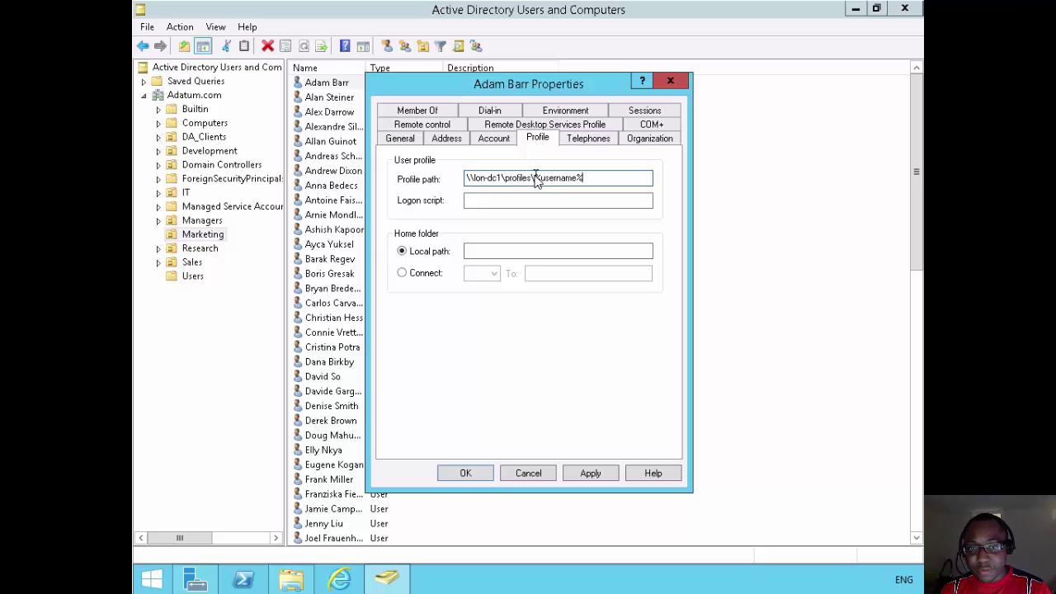
- Apply the profile path so %username% resolves to the user's name, then save with OK
left_click_drag(535, 178, 598, 186)
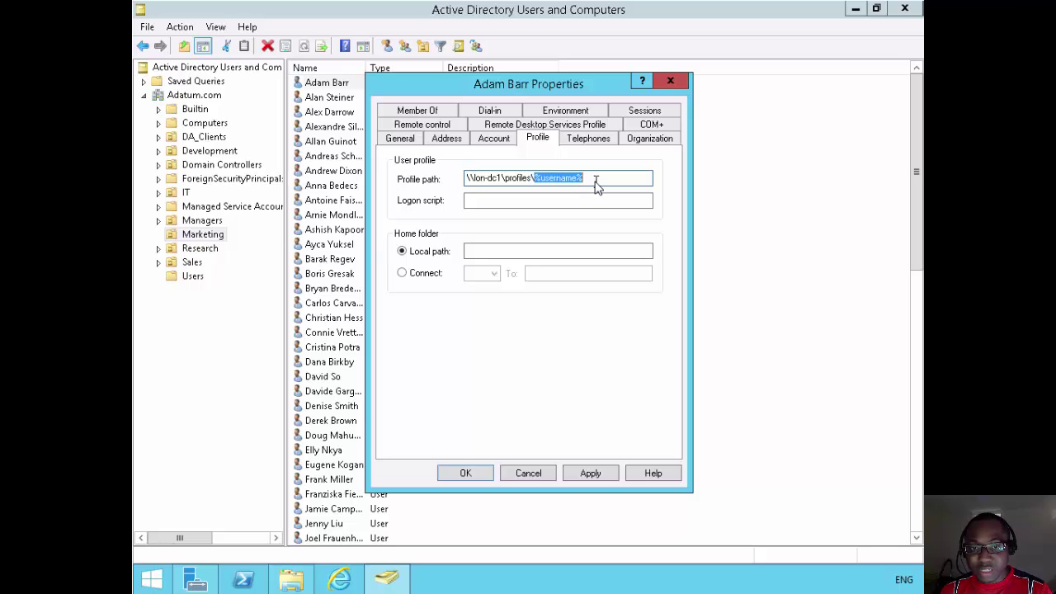
left_click(534, 179)
left_click(633, 184, "shift")
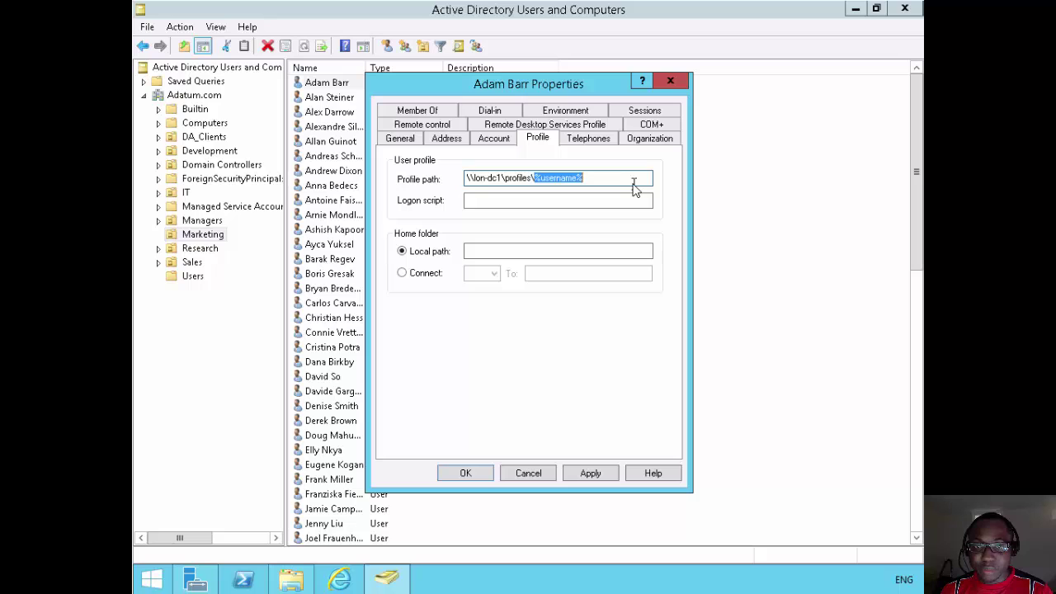
left_click(535, 179)
left_click_drag(534, 180, 340, 165)
left_click(575, 178)
left_click(535, 179)
key("shift+End")
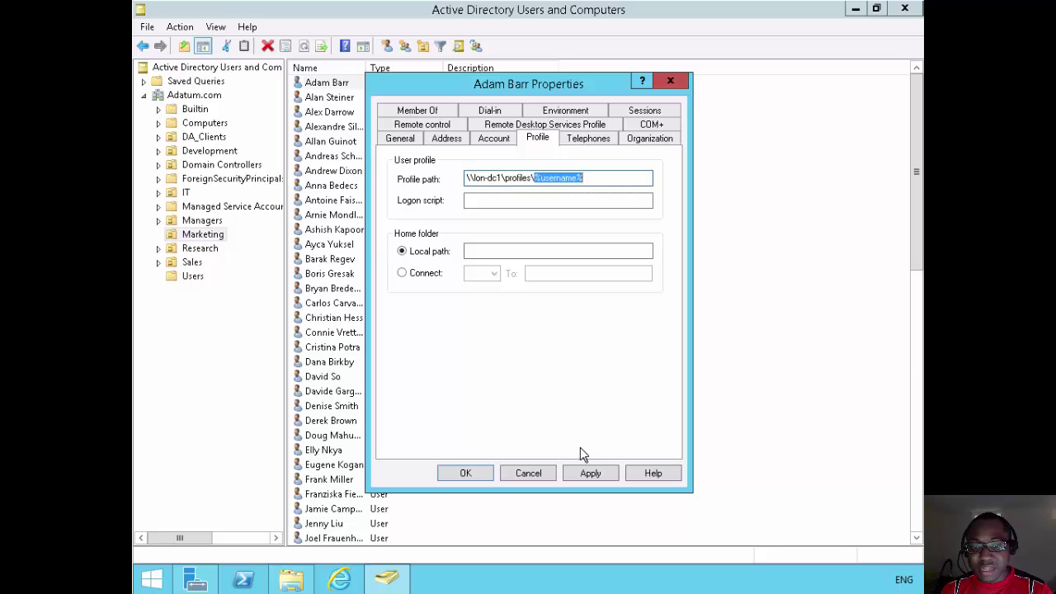
left_click(590, 473)
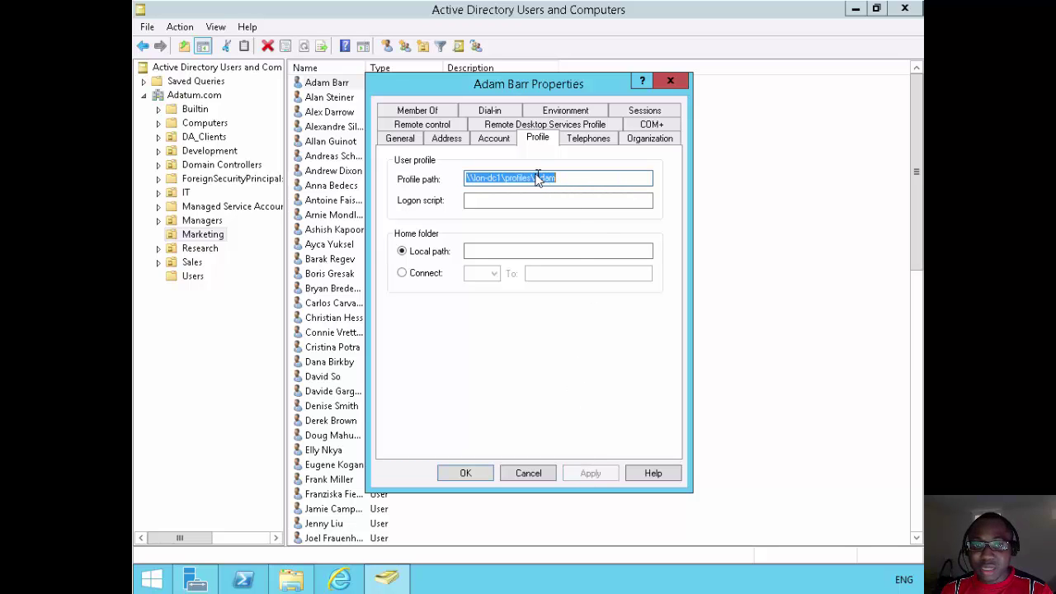
left_click(586, 181)
double_click(592, 182)
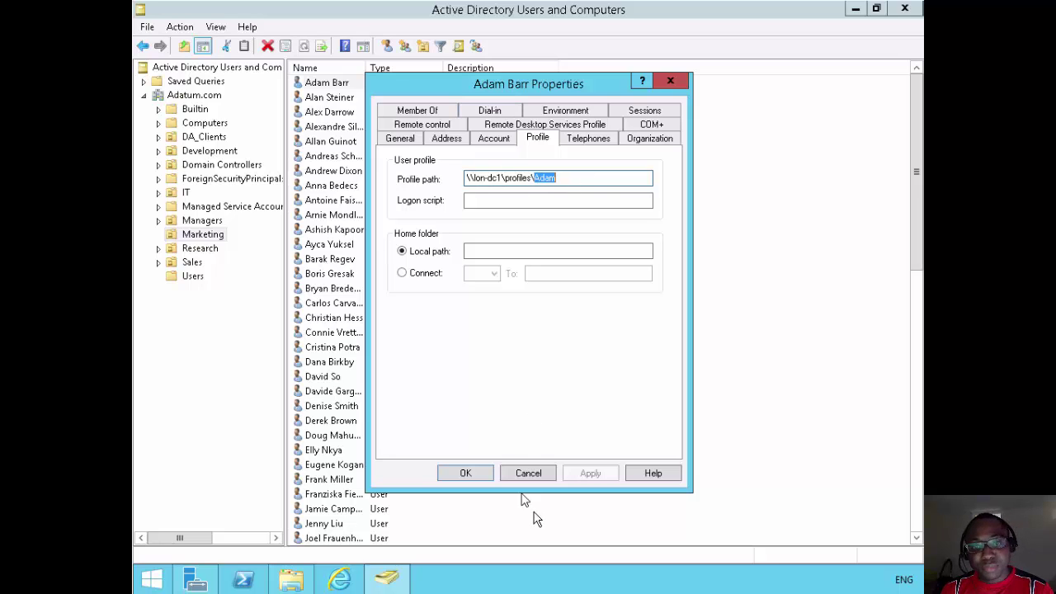
left_click(476, 471)
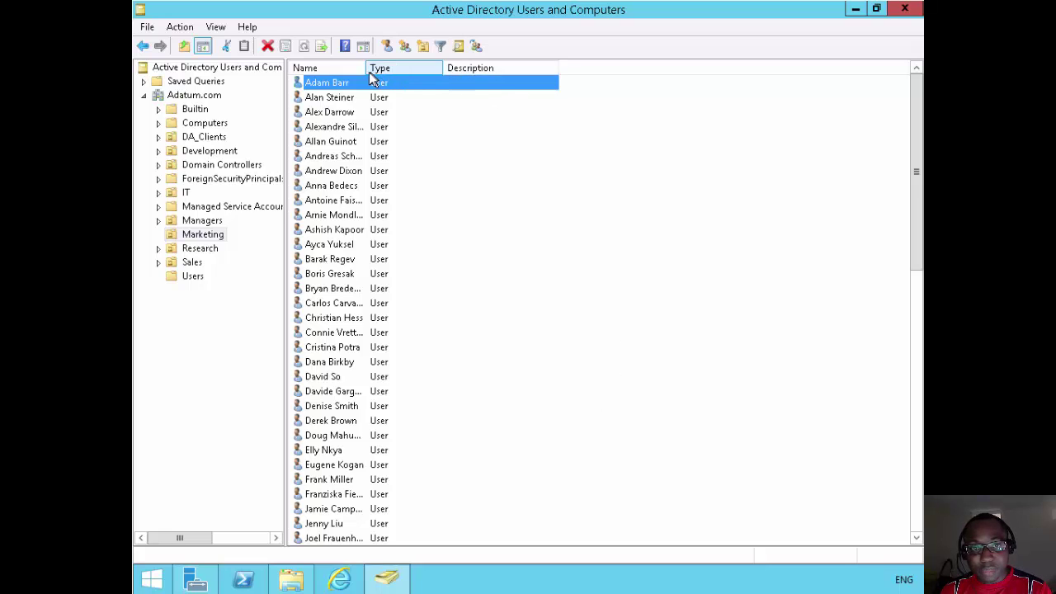
- Open the Profiles folder on C: to see it is empty, then switch back to Server Manager
left_click_drag(388, 72, 393, 72)
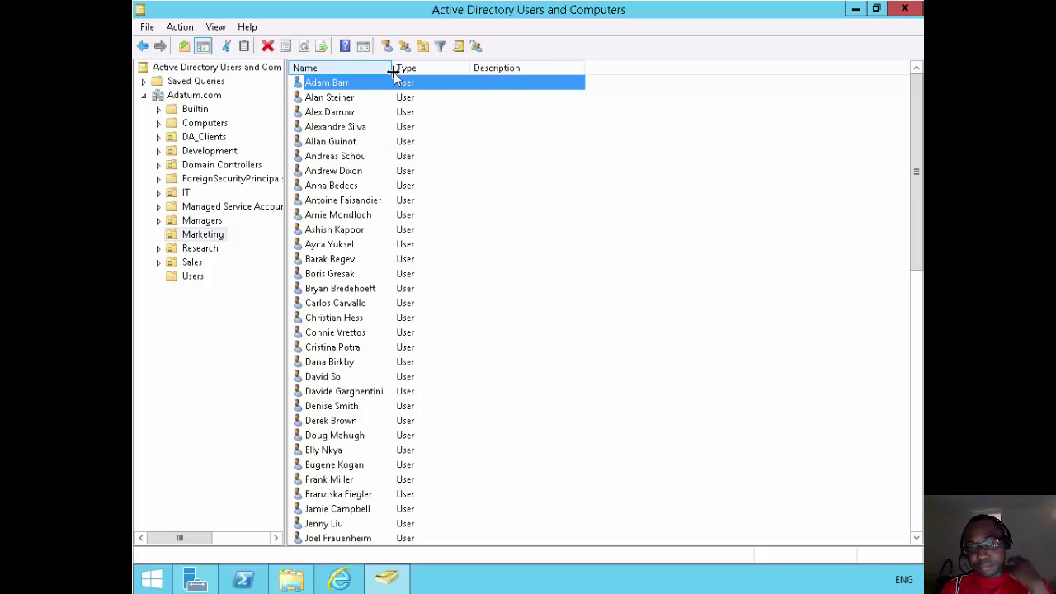
left_click(288, 583)
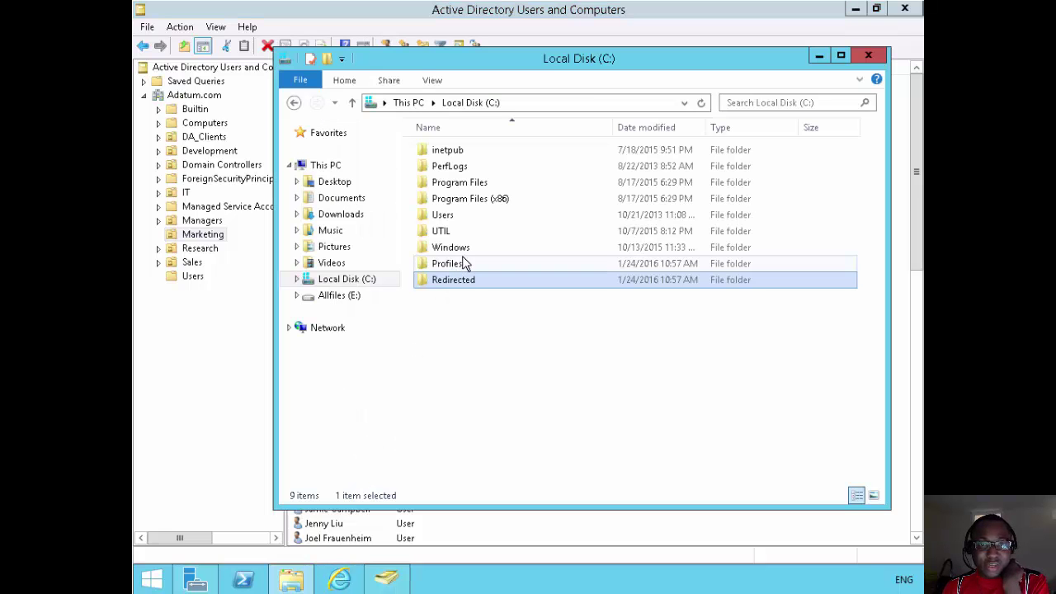
double_click(449, 263)
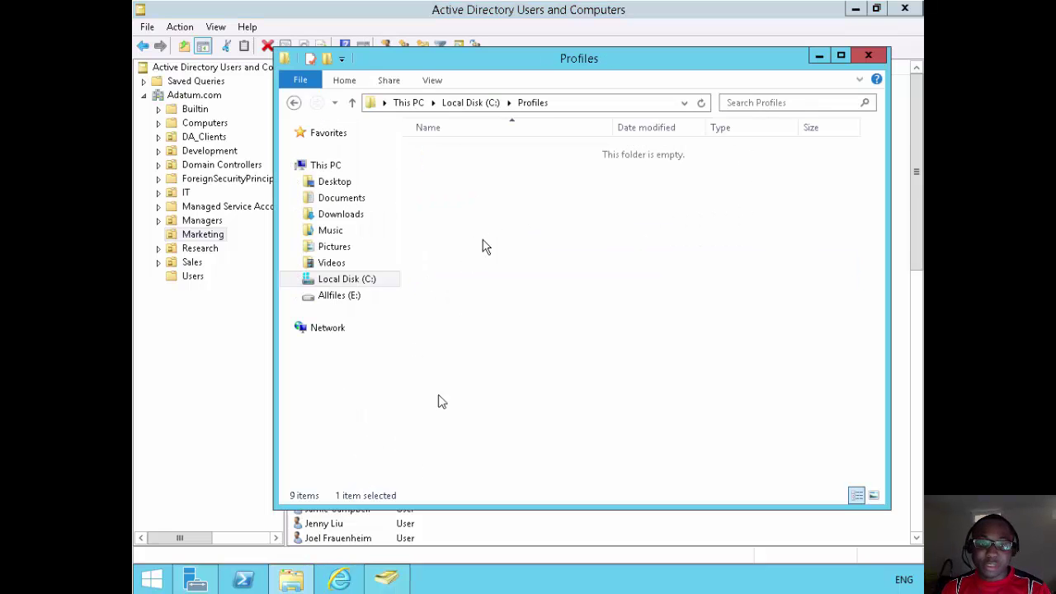
left_click(192, 579)
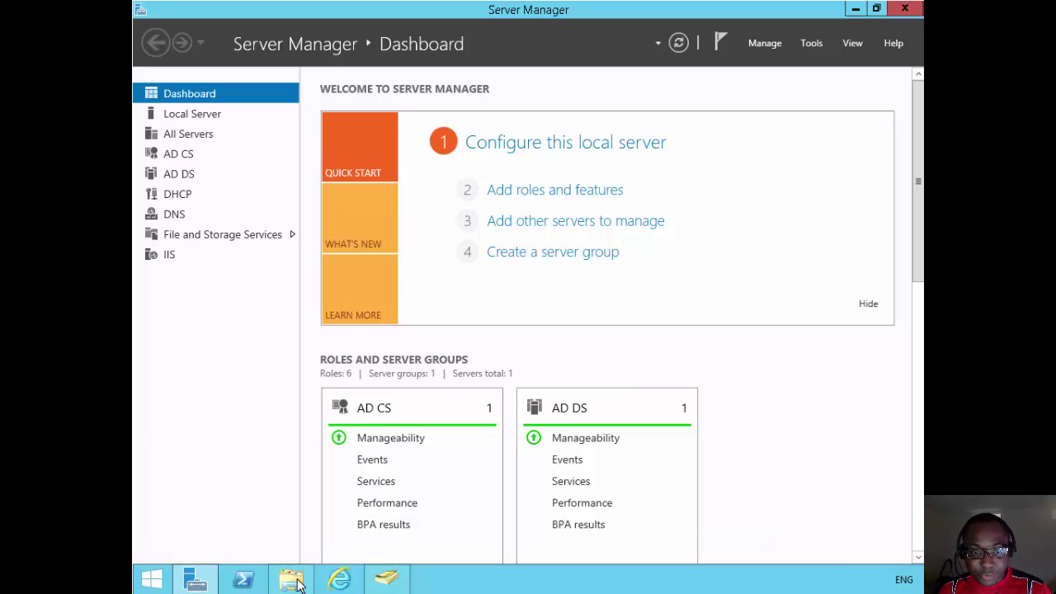
- Launch Group Policy Management and expand Forest > Domains > Adatum.com to select Marketing
left_click(812, 43)
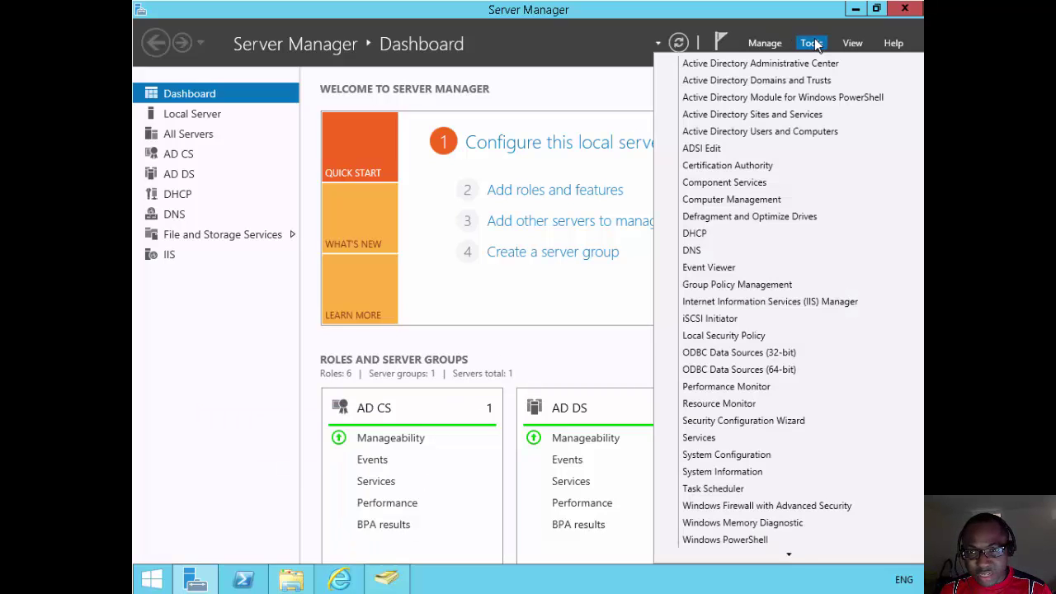
left_click(743, 288)
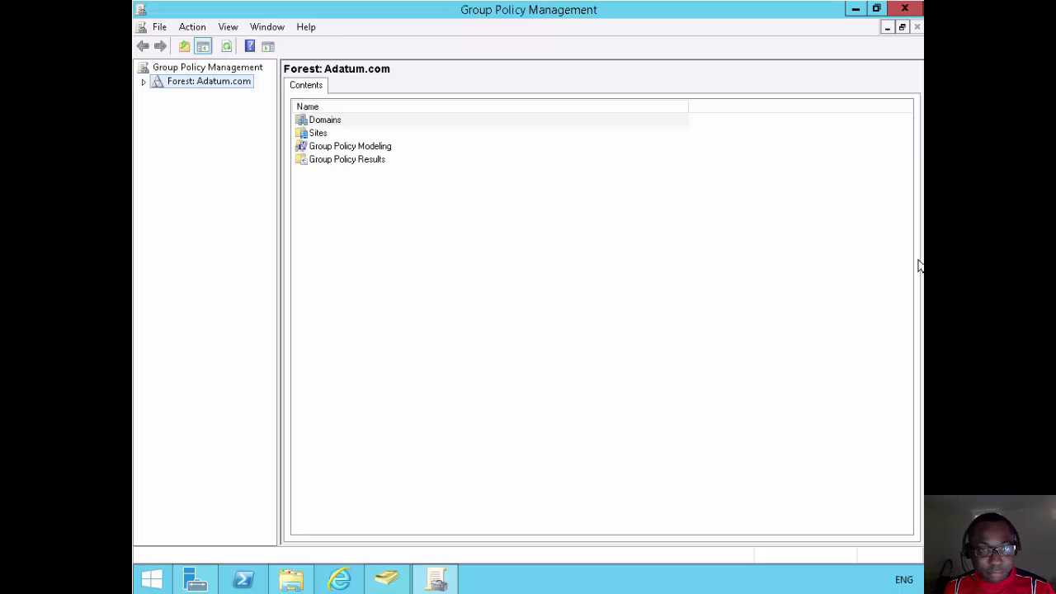
left_click(143, 85)
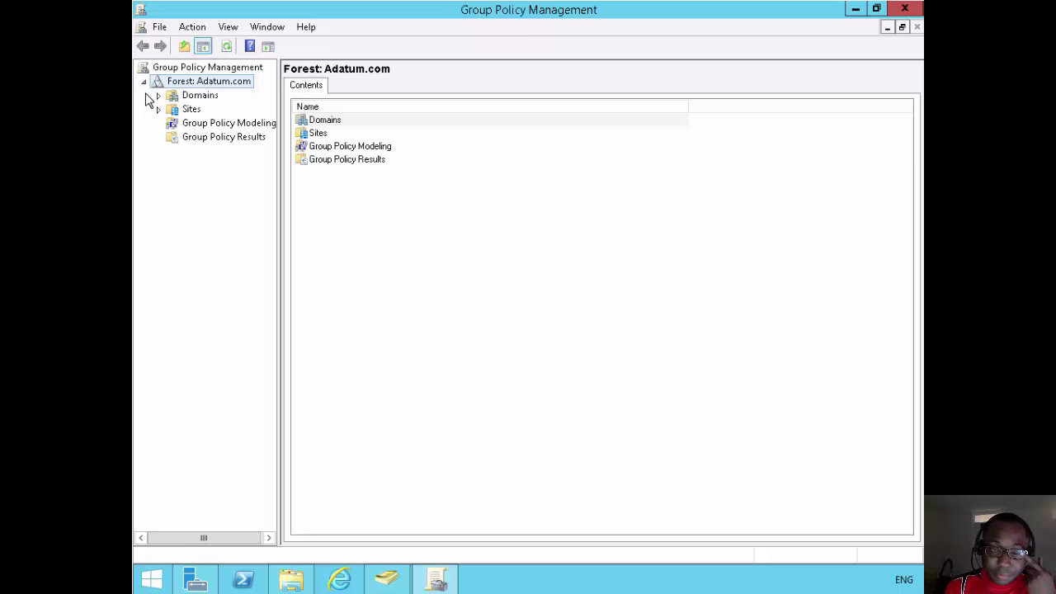
left_click(157, 96)
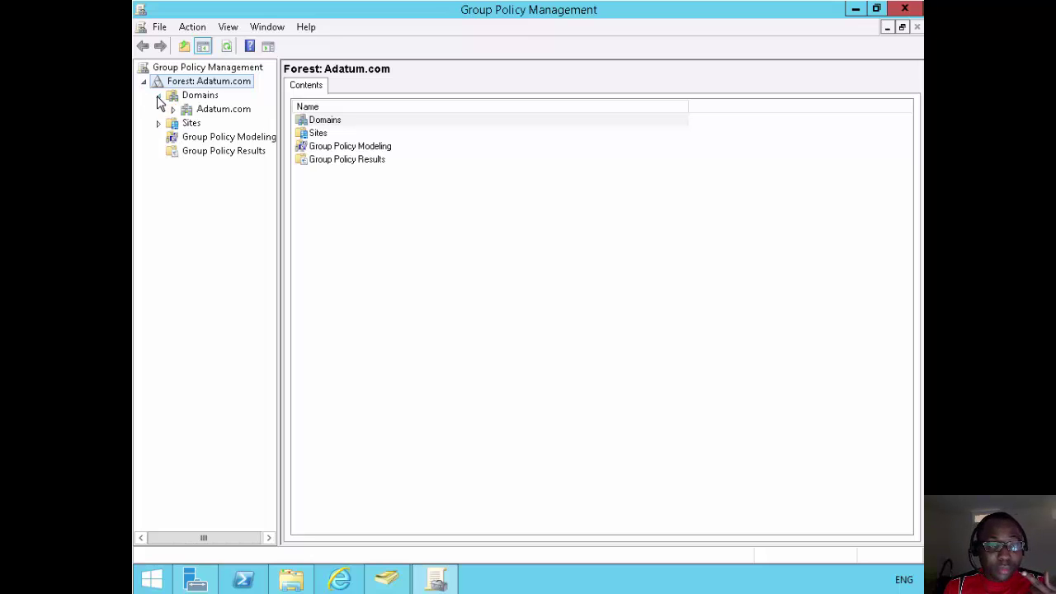
left_click(173, 110)
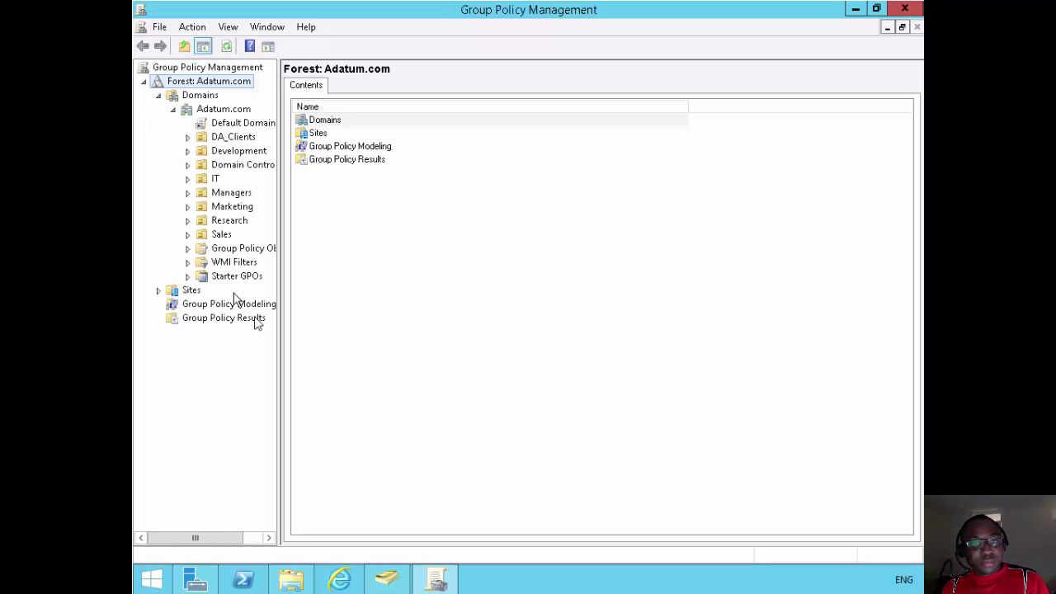
left_click(228, 209)
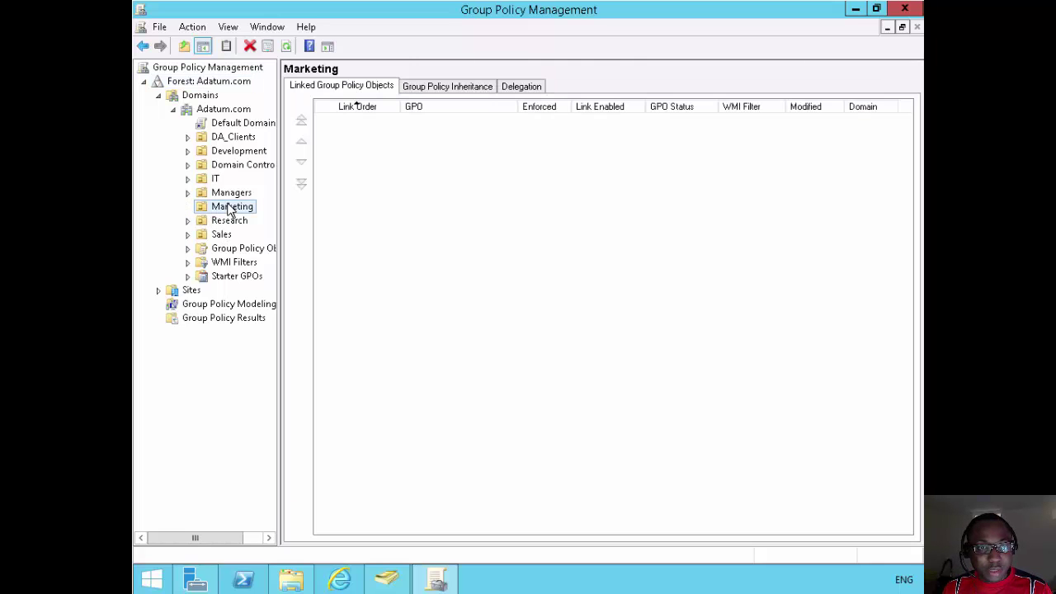
- Create a GPO named 'Folder Redirection' in the domain and link it to the Marketing OU
right_click(230, 211)
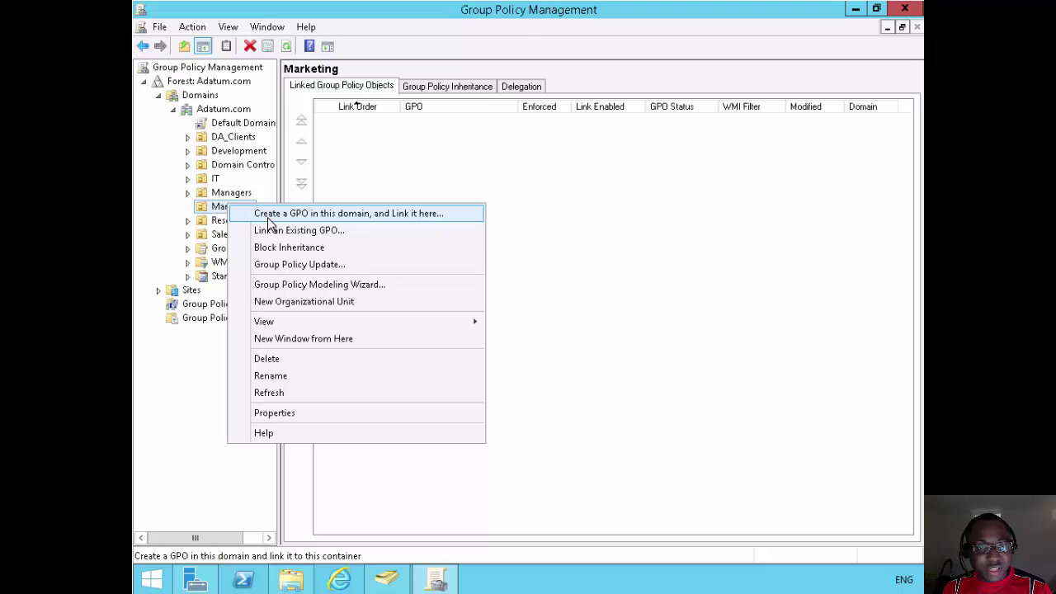
left_click(267, 217)
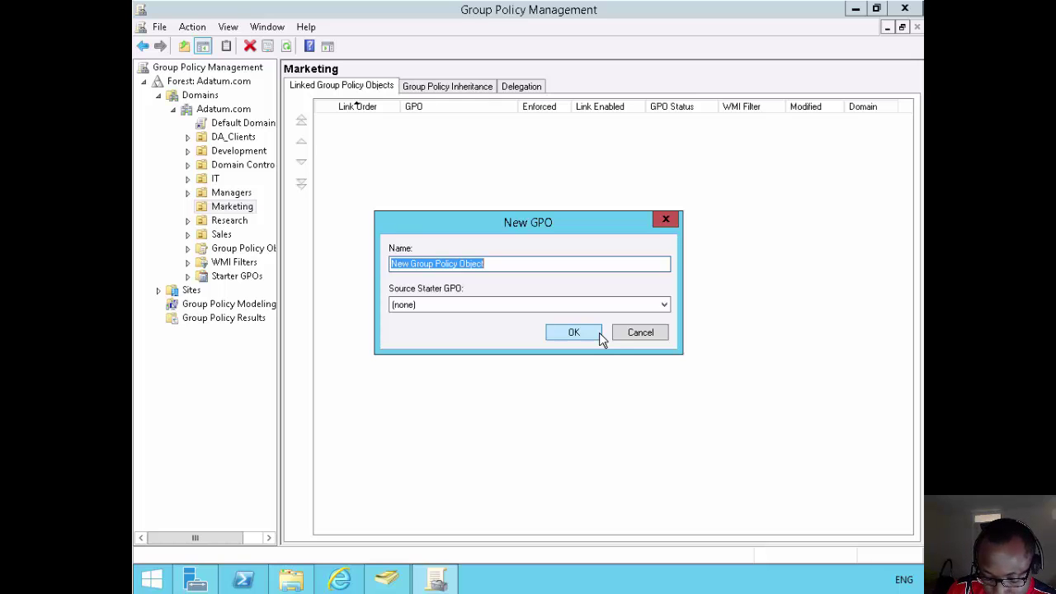
type("Folder")
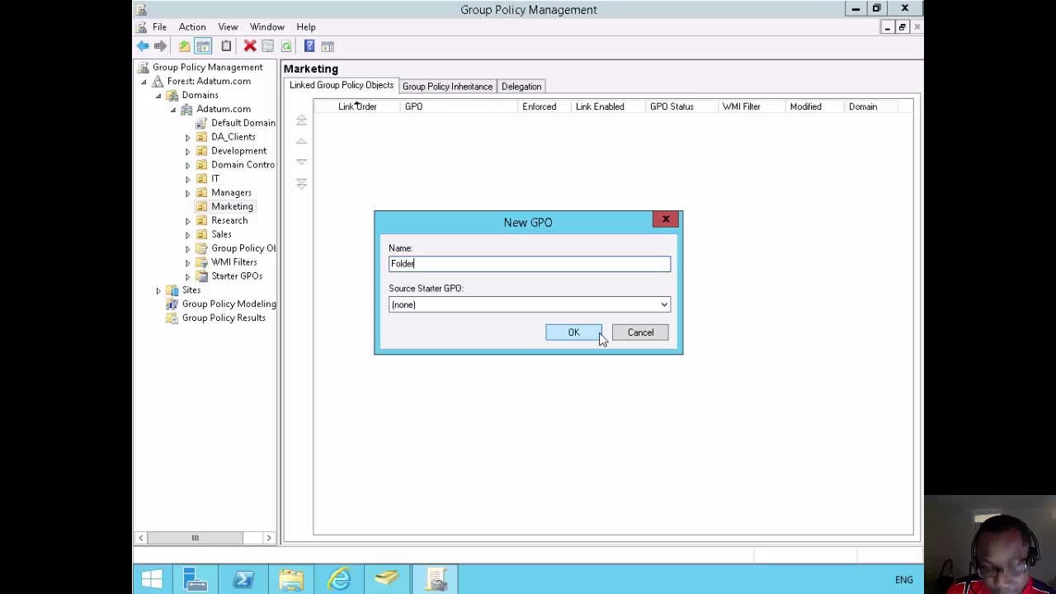
type(" Redirec")
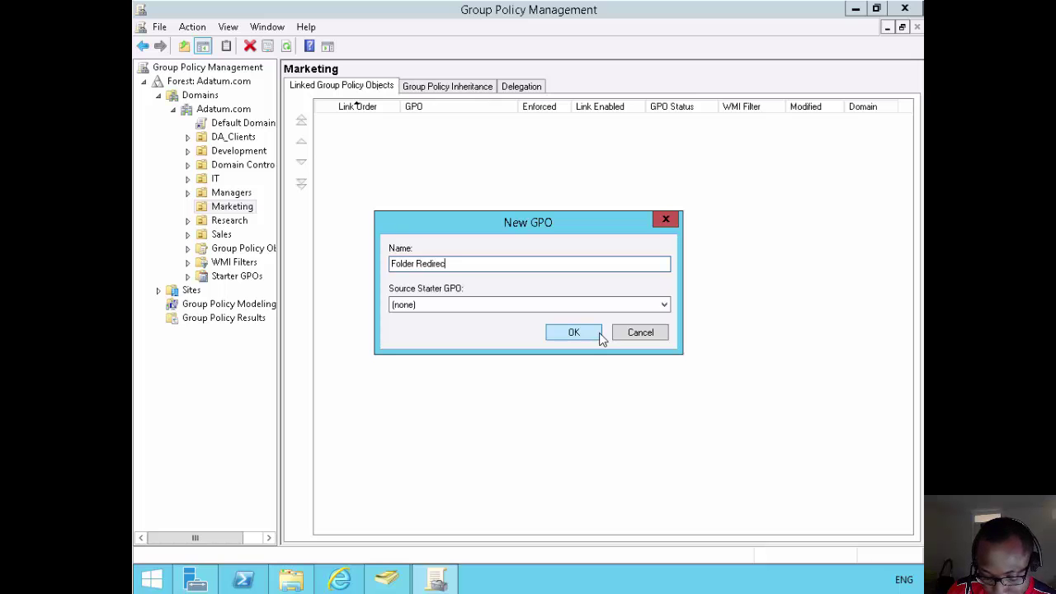
type("tion")
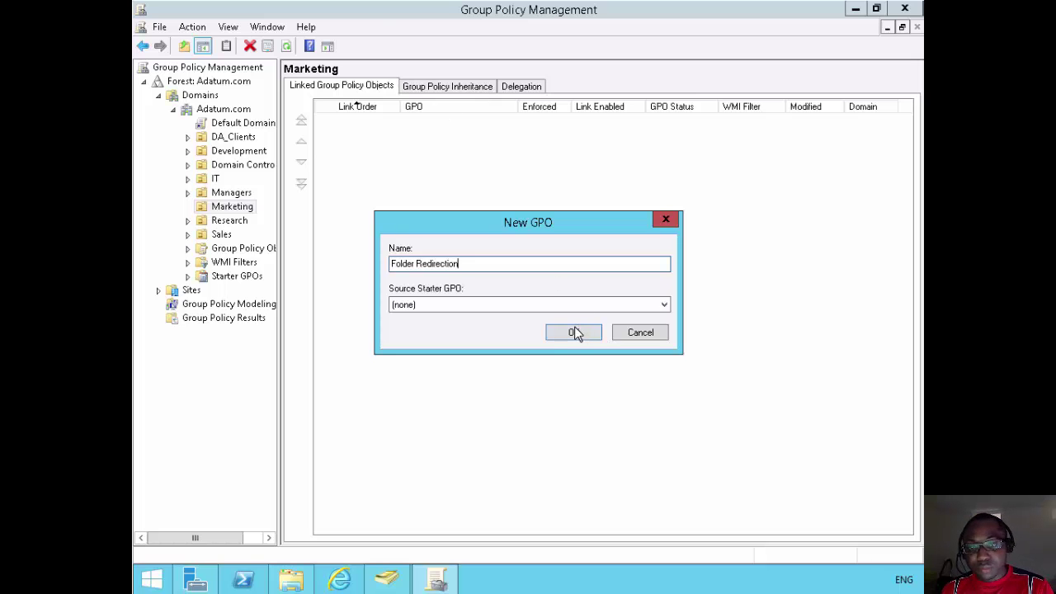
left_click(573, 332)
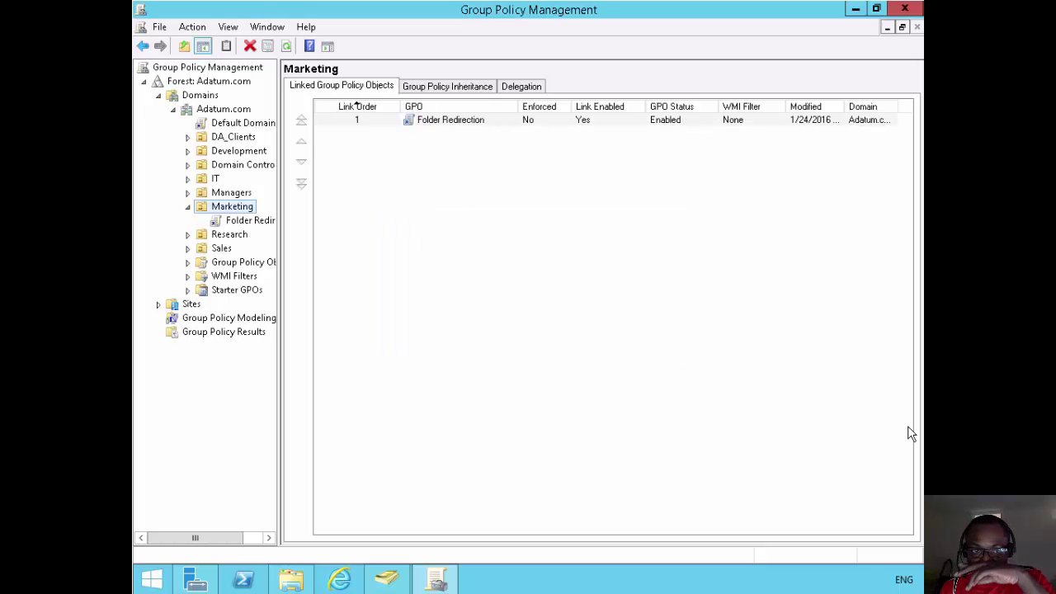
- Edit the Folder Redirection GPO and expand User Configuration > Policies > Windows Settings > Folder Redirection to Documents
right_click(256, 222)
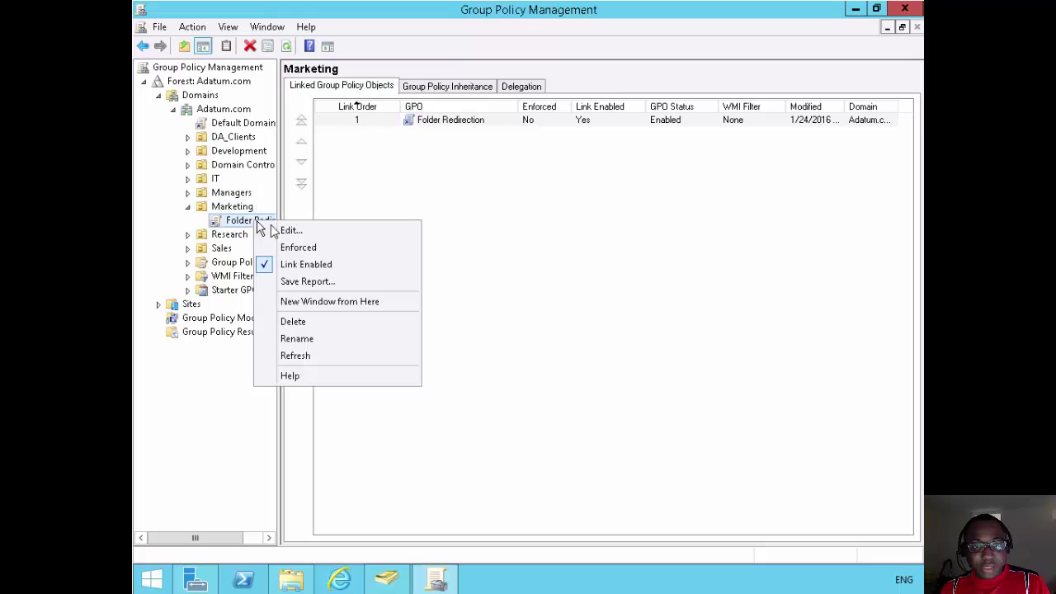
left_click(289, 230)
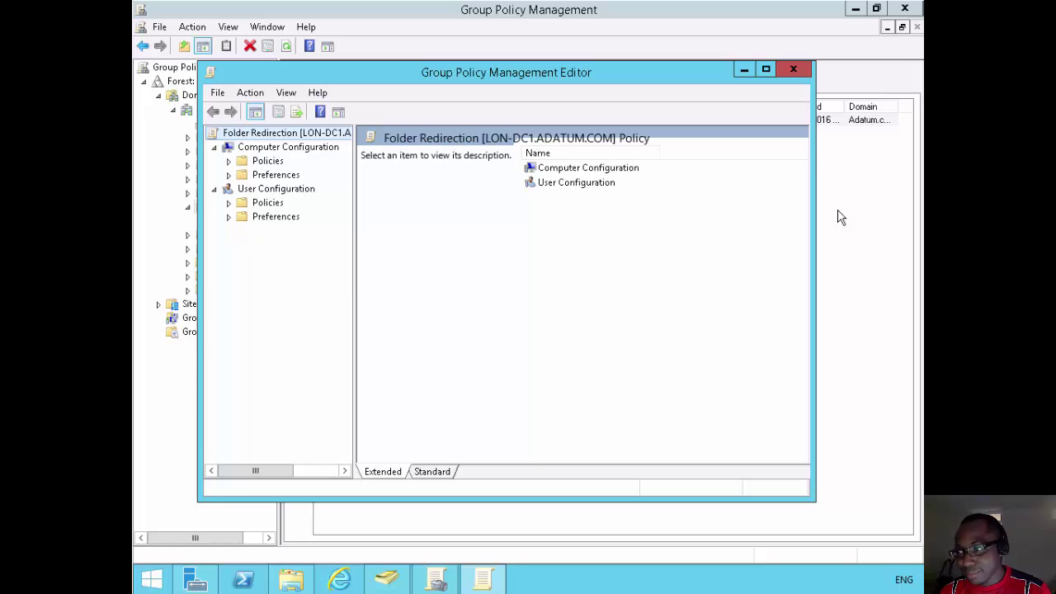
double_click(325, 82)
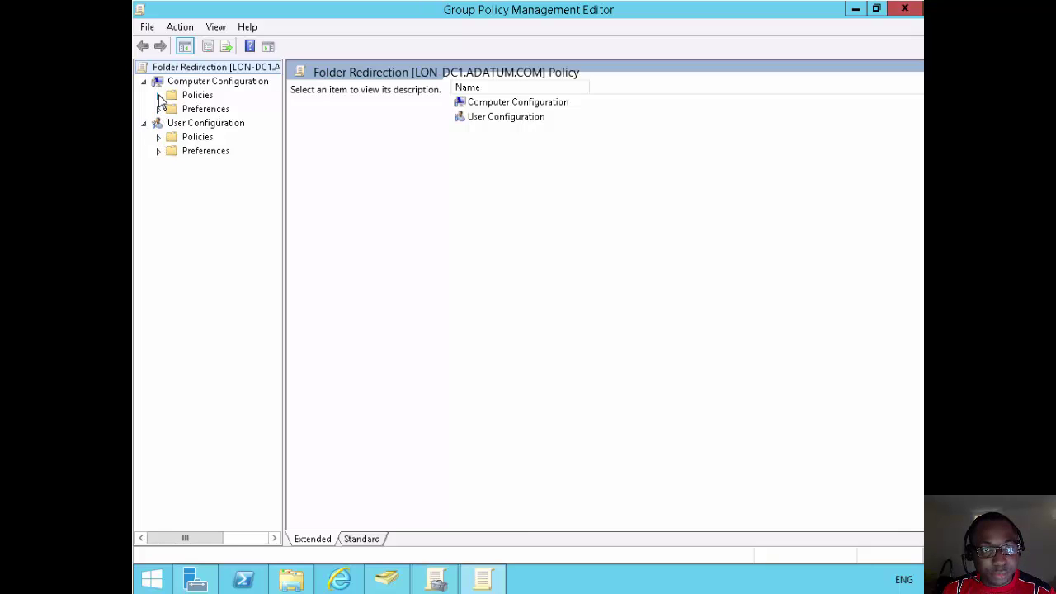
left_click(158, 137)
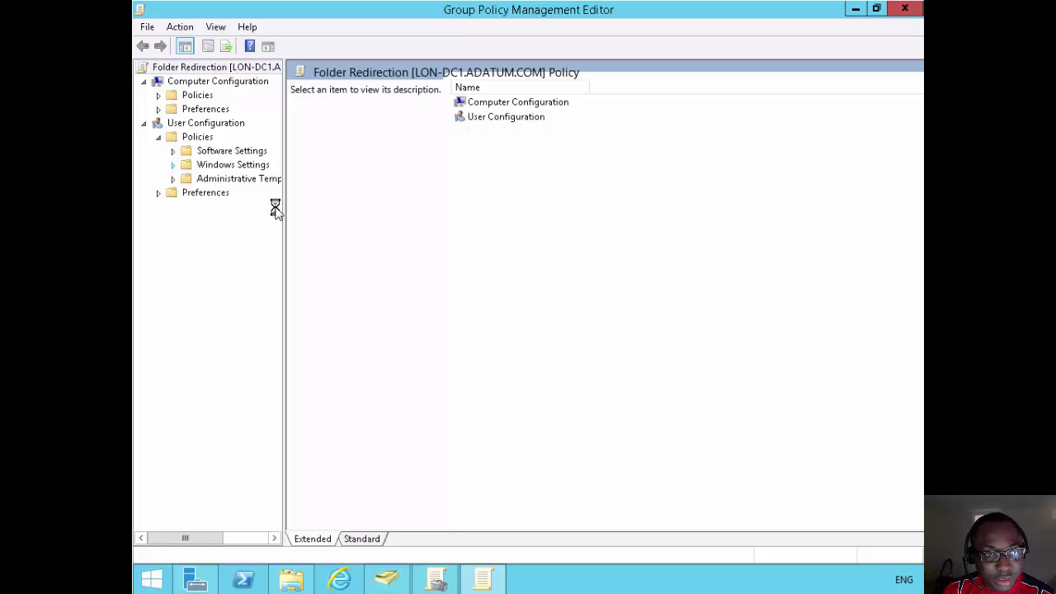
left_click(172, 164)
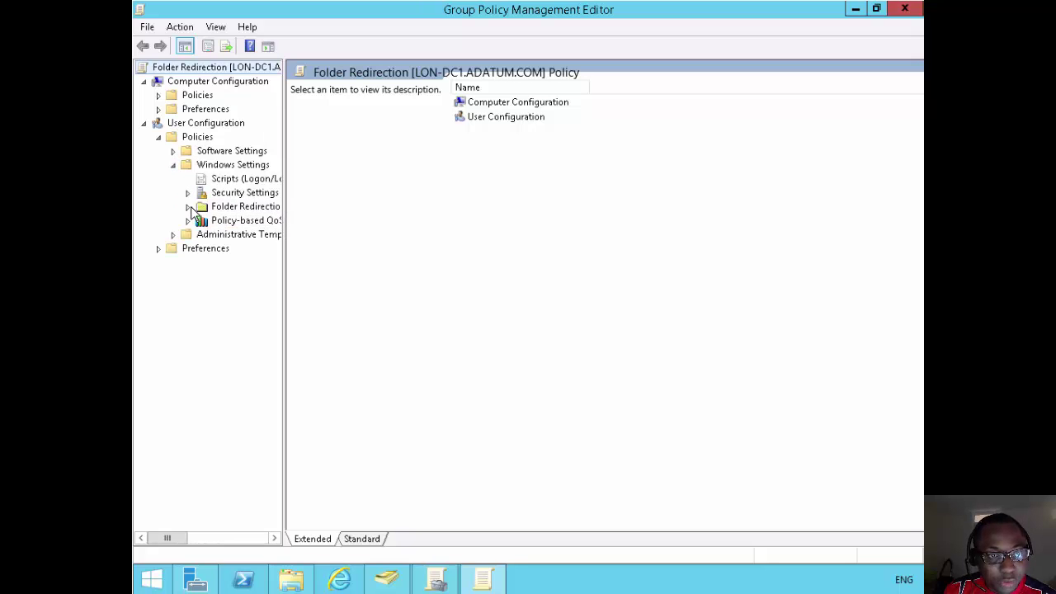
left_click(189, 207)
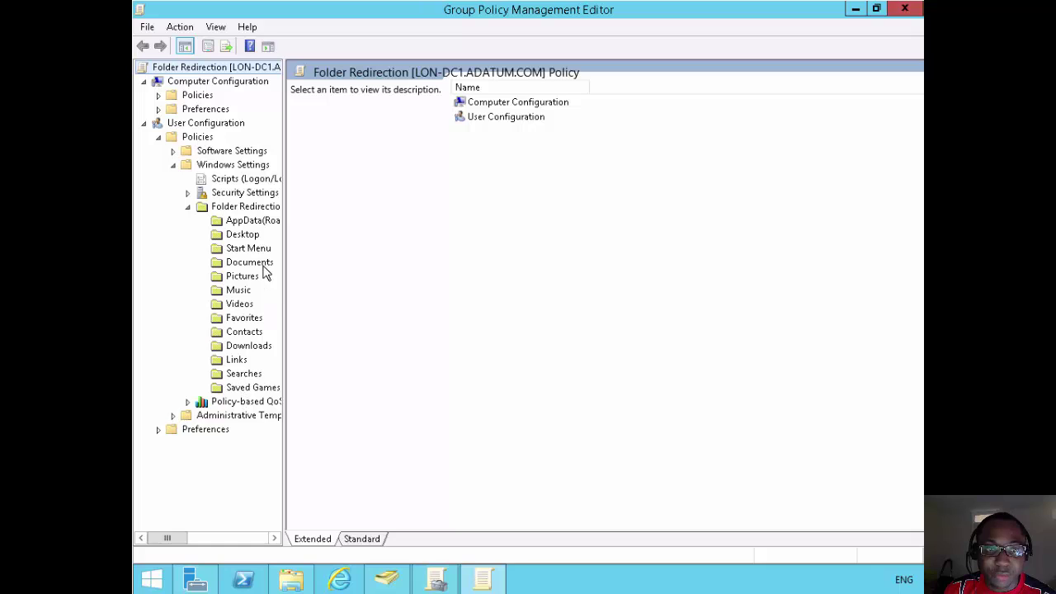
left_click_drag(283, 306, 262, 285)
left_click(256, 264)
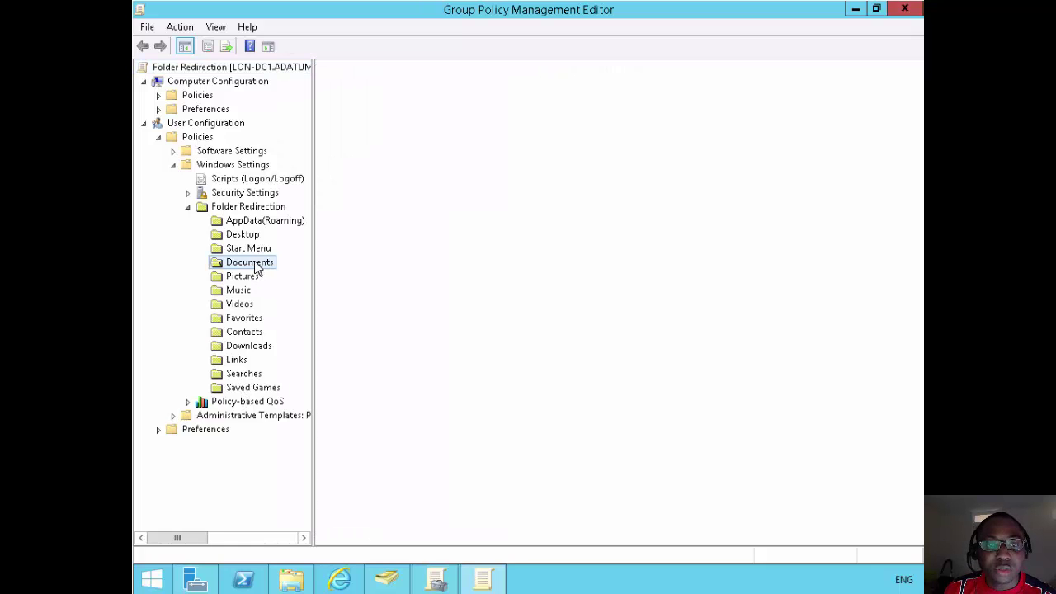
- Set Documents redirection to Basic, with a per-user folder under root path \\lon-dc1\Redirected
right_click(256, 266)
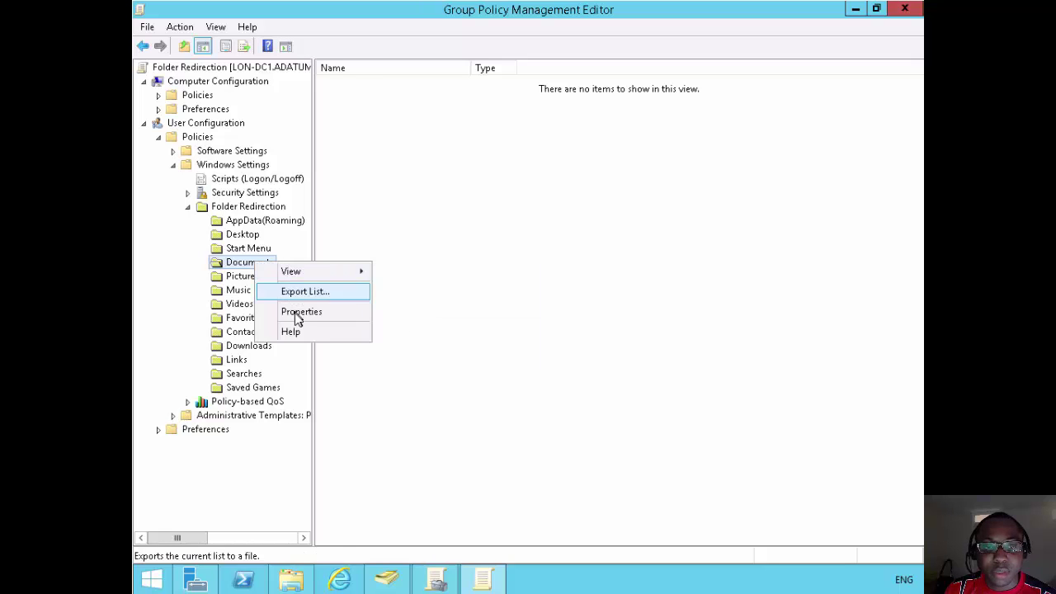
left_click(299, 312)
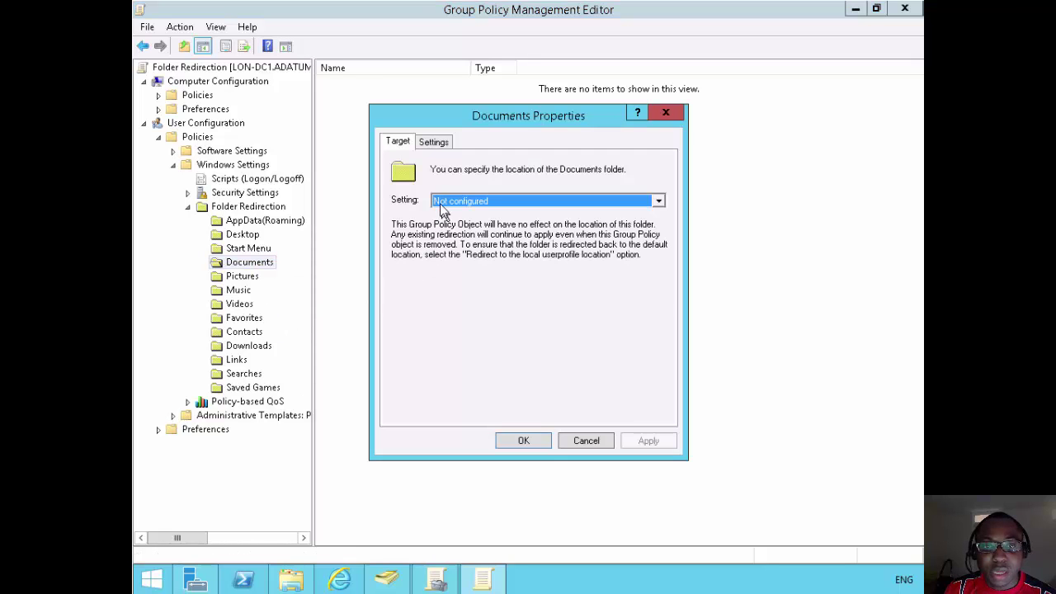
left_click(435, 203)
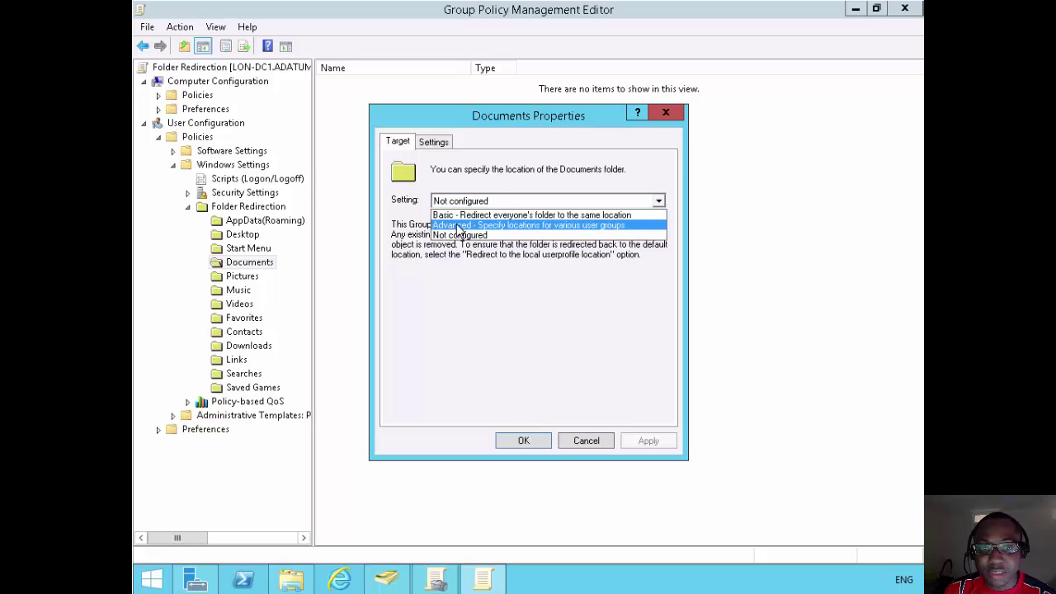
left_click(459, 225)
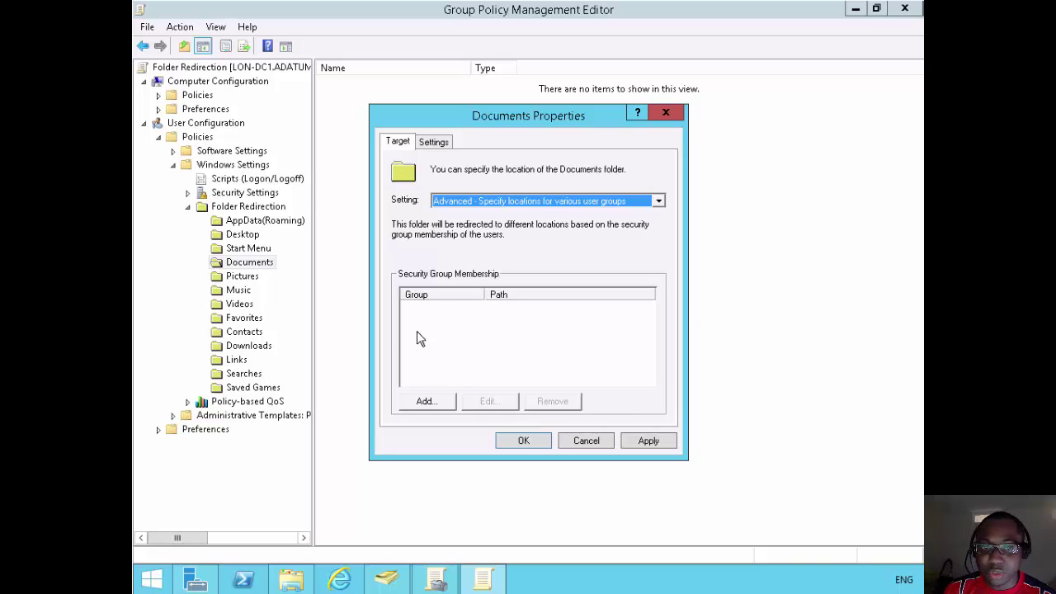
left_click(523, 203)
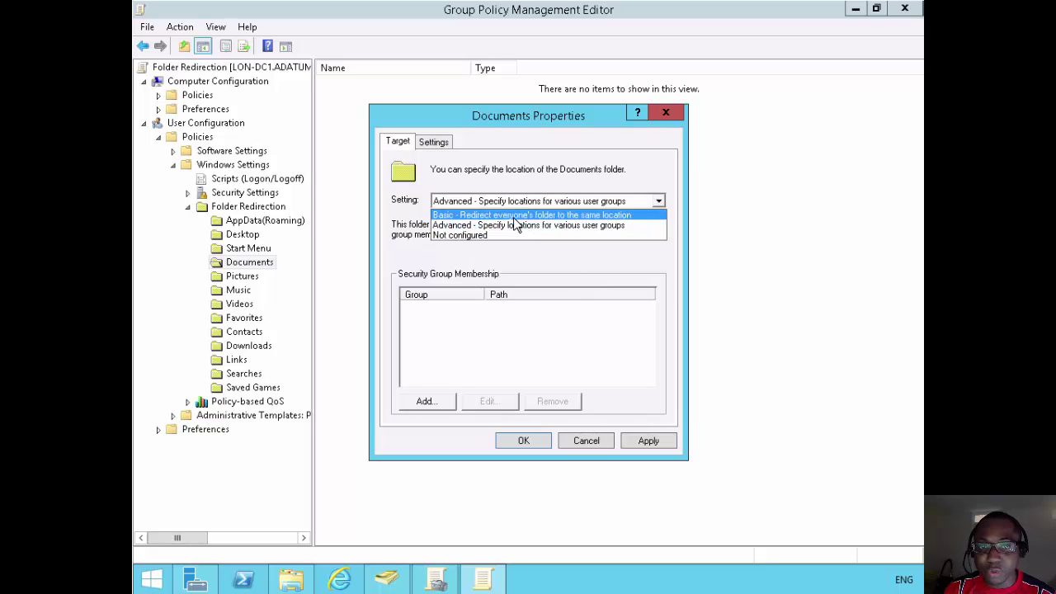
left_click(513, 215)
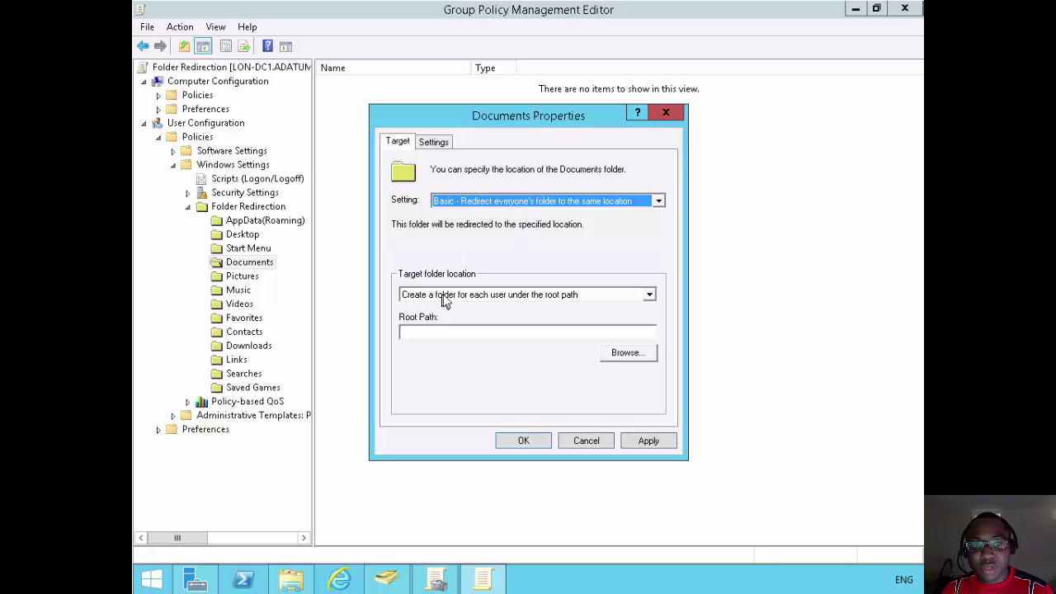
left_click(536, 297)
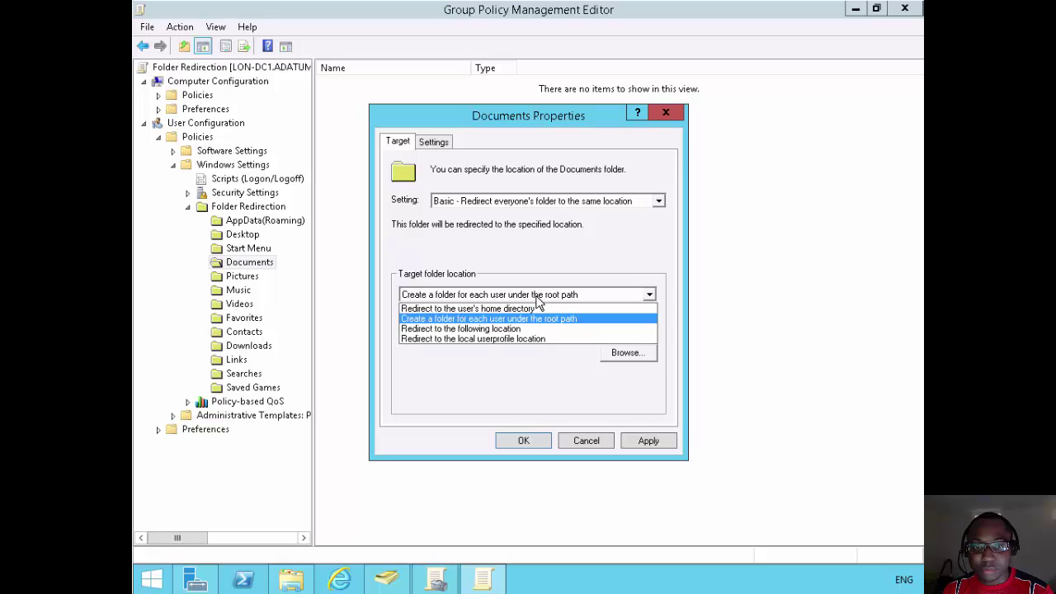
left_click(537, 302)
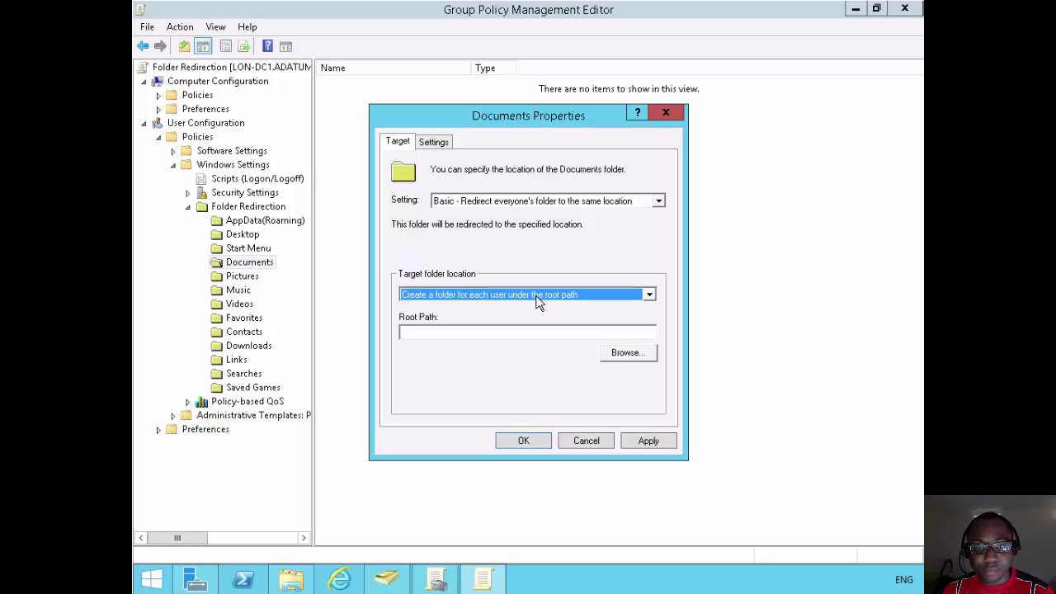
left_click(439, 332)
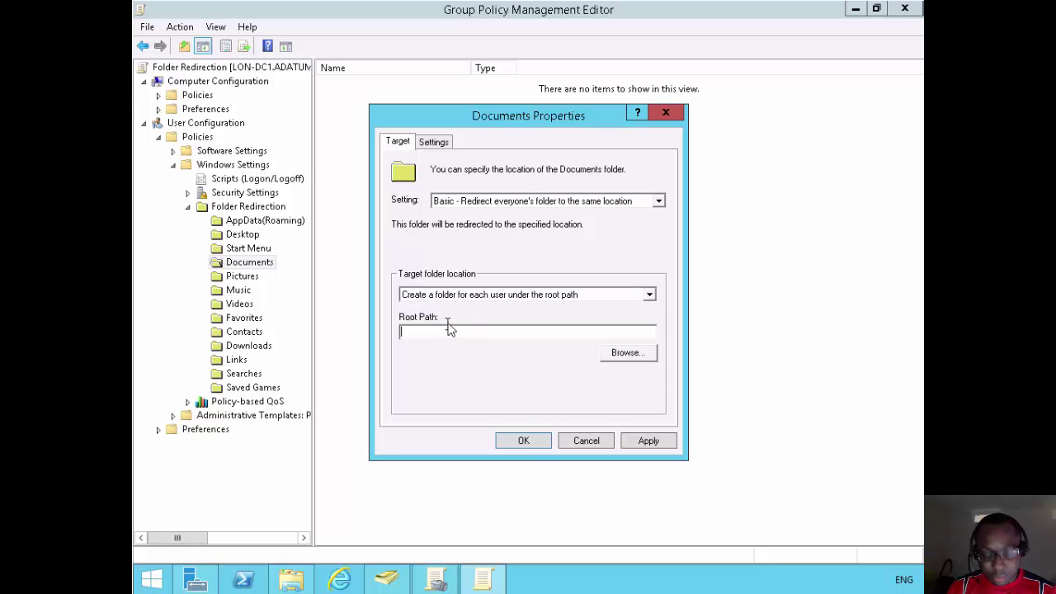
type("\\\\")
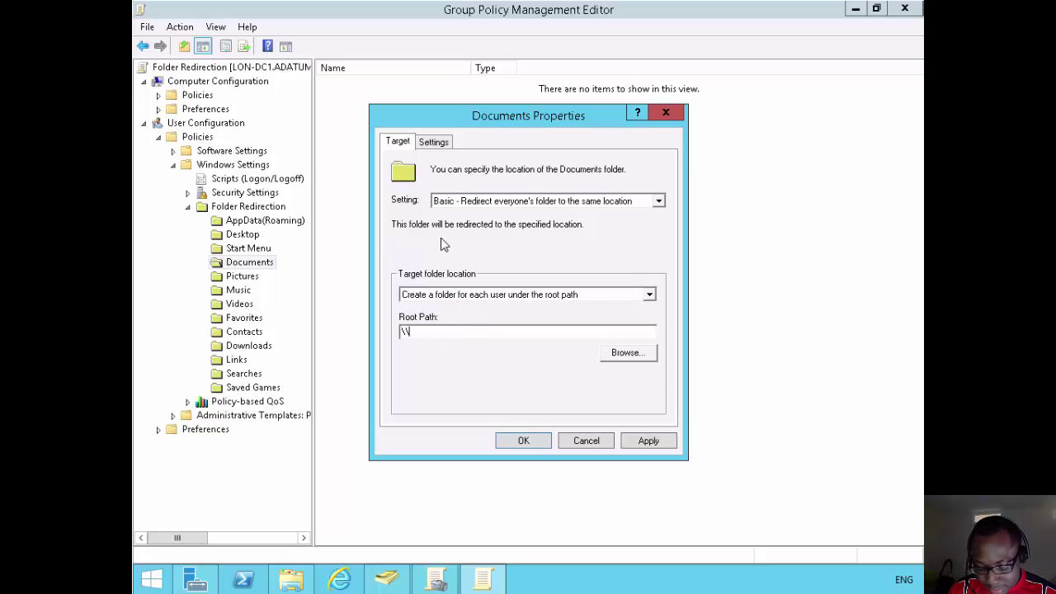
type("lon-dc")
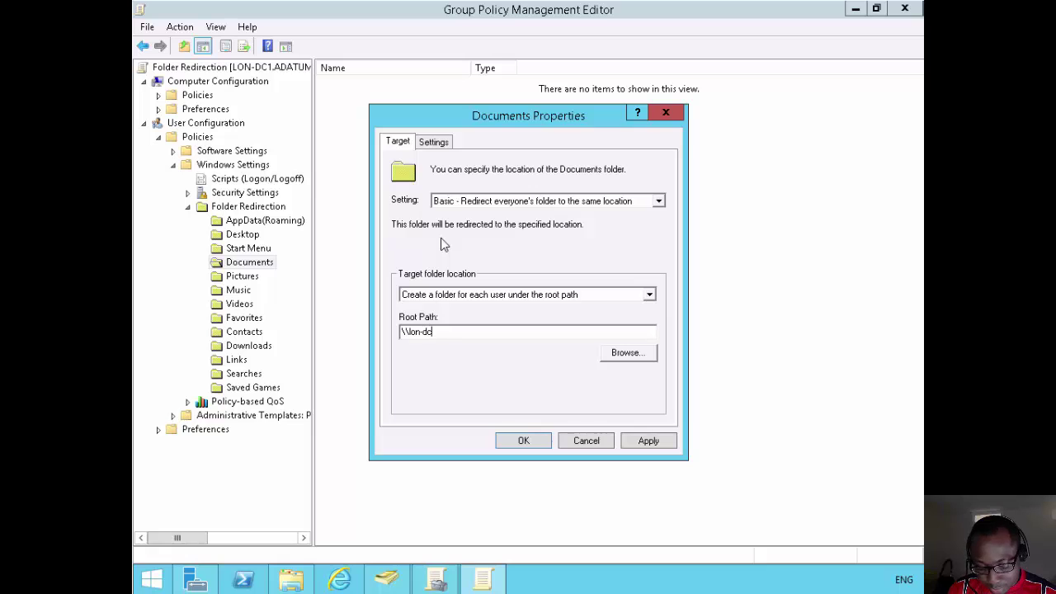
type("1\\Redi")
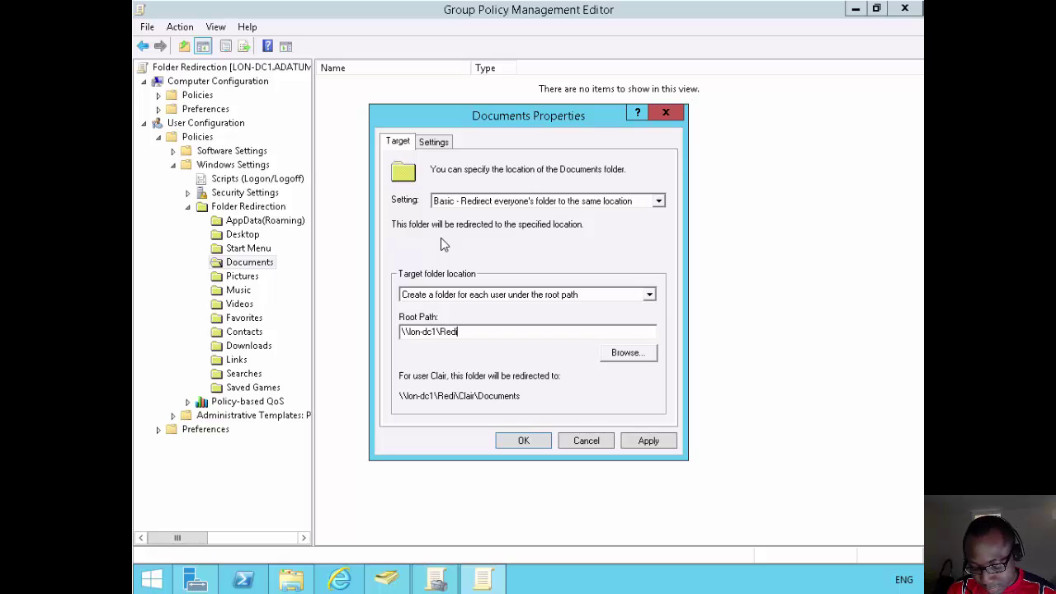
type("rected")
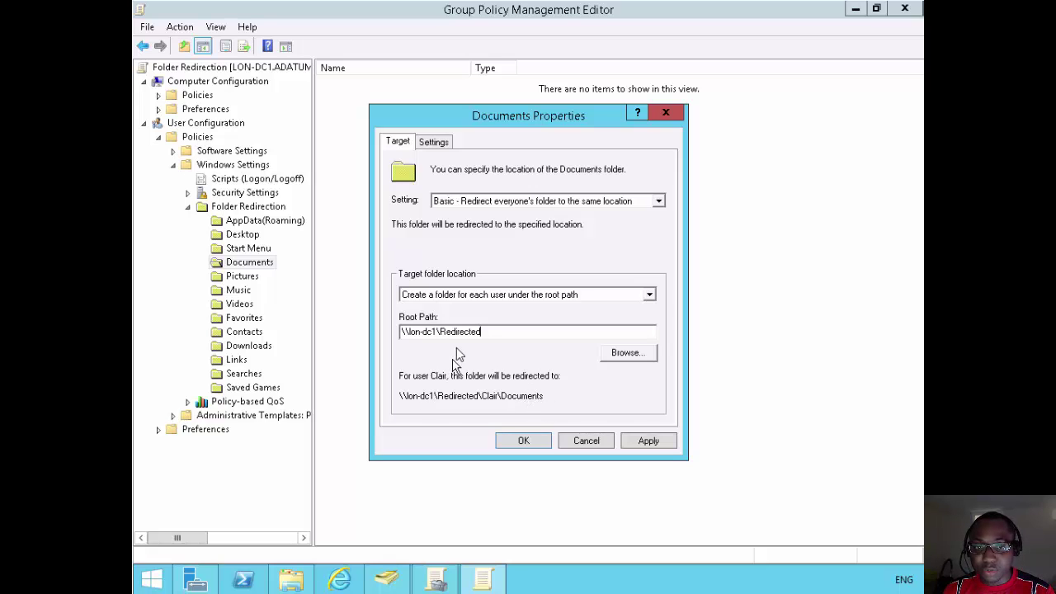
- Apply the Documents redirection, accept the warning, and close the Group Policy Management Editor
left_click(539, 445)
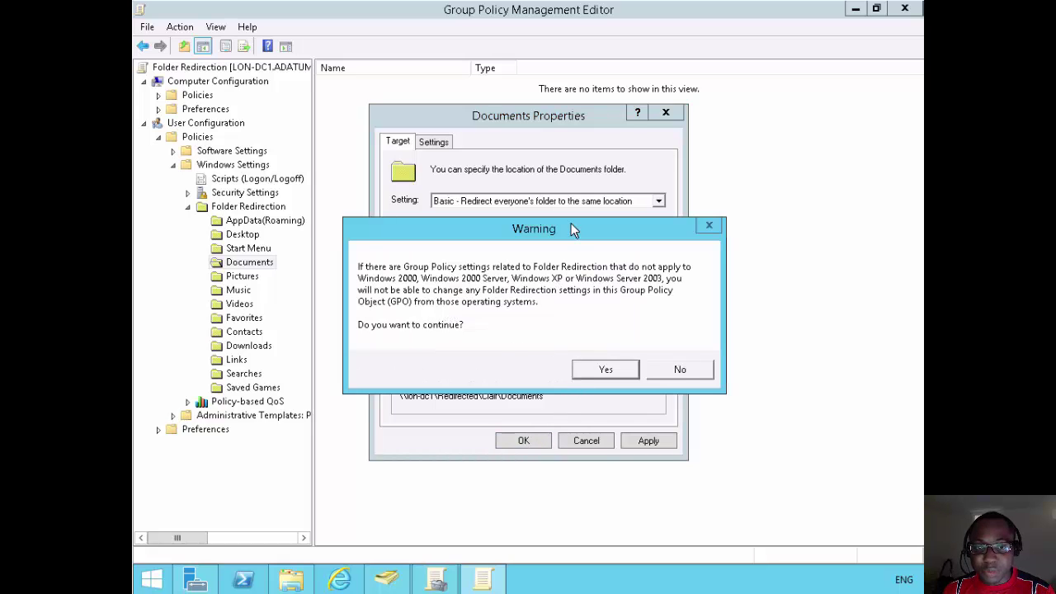
left_click_drag(583, 219, 587, 180)
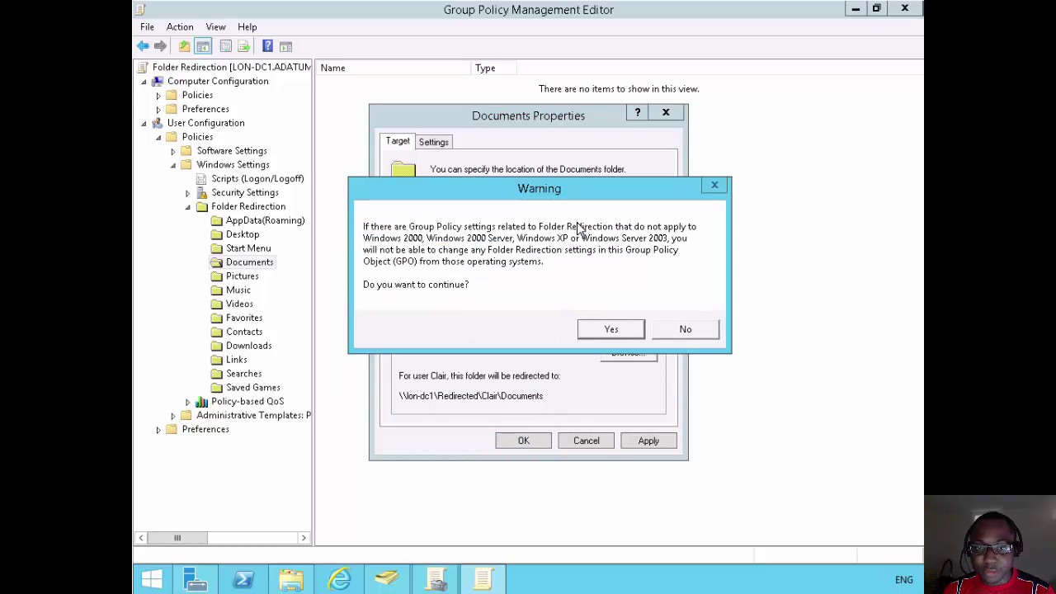
left_click(606, 330)
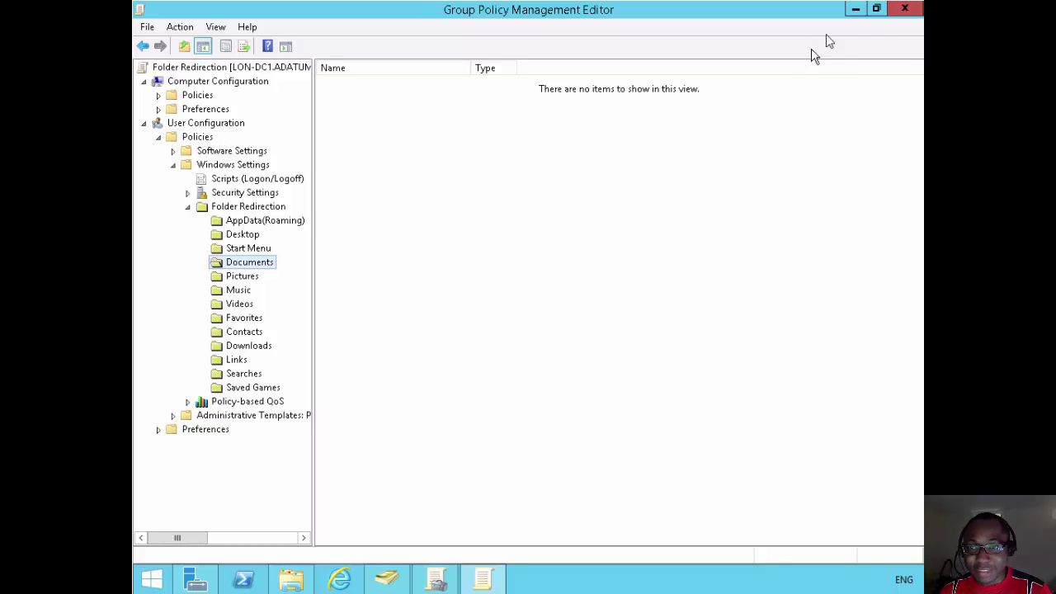
left_click(903, 10)
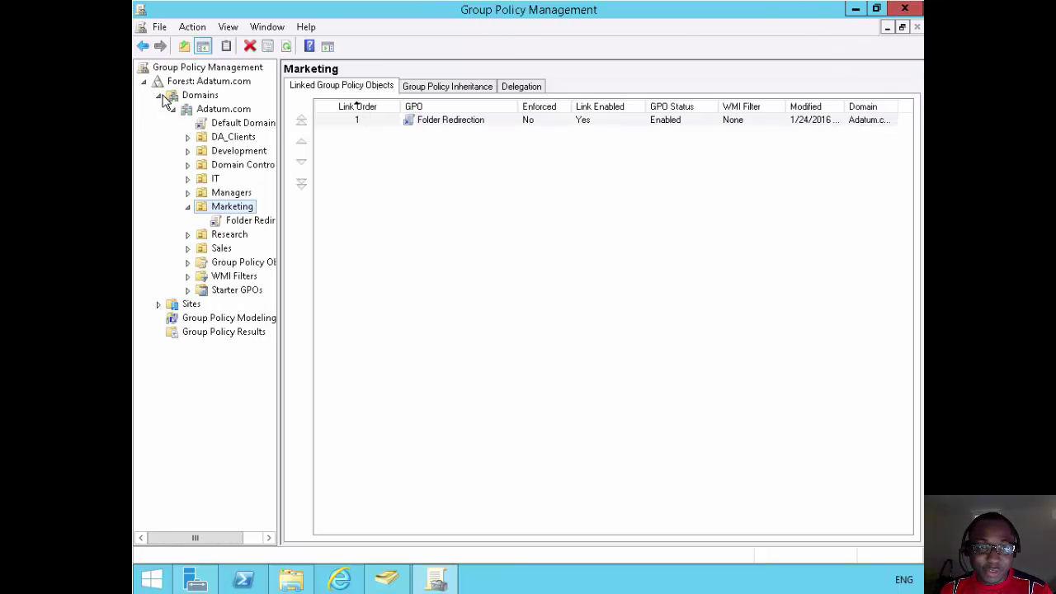
right_click(207, 124)
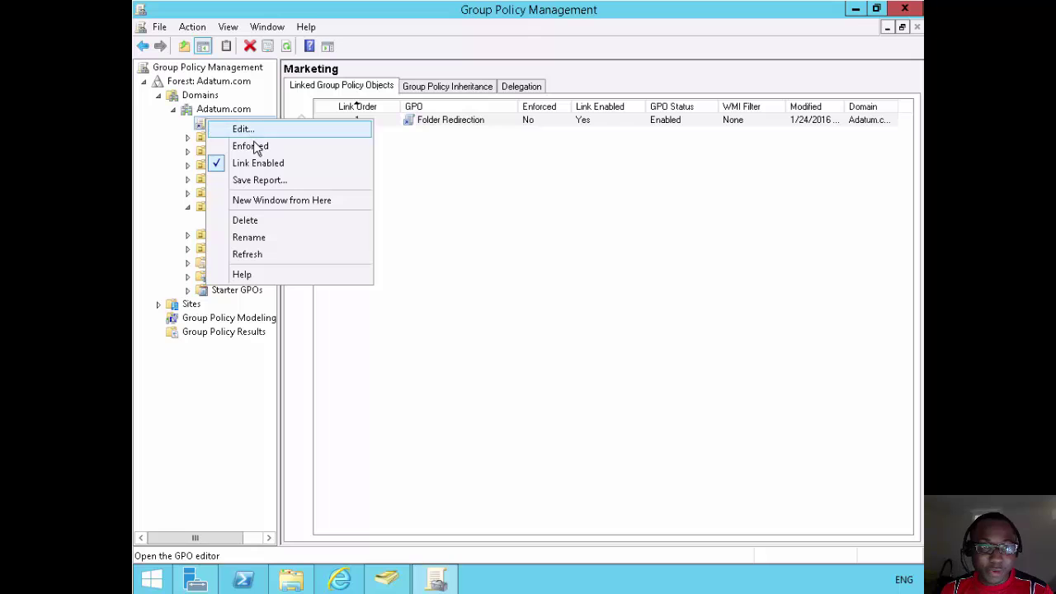
- Edit the Default Domain Policy and go to Computer Configuration > Administrative Templates > System > Logon
left_click(243, 131)
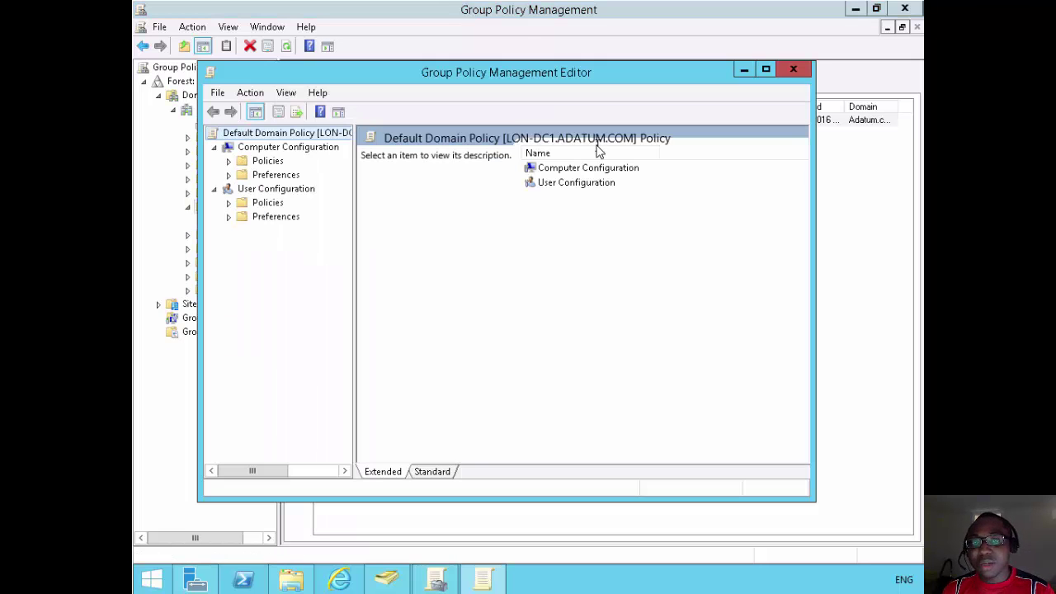
left_click(764, 71)
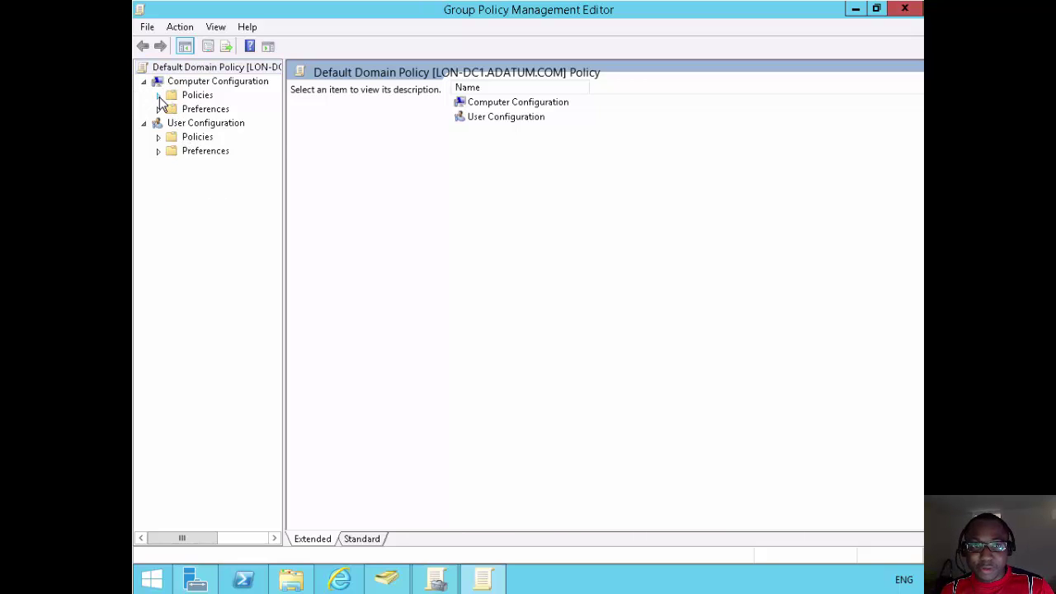
left_click(158, 96)
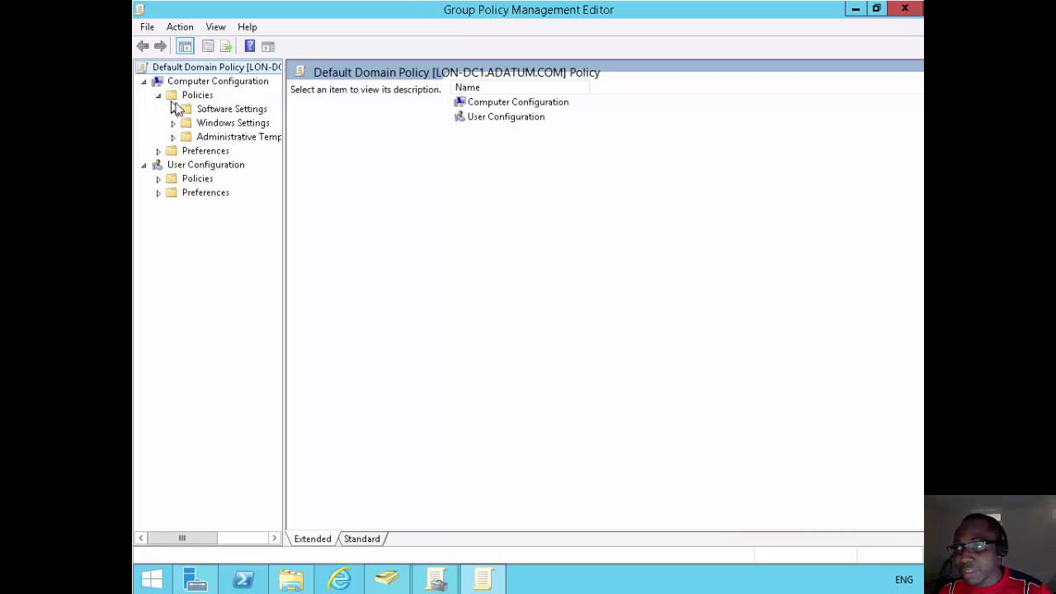
left_click(172, 137)
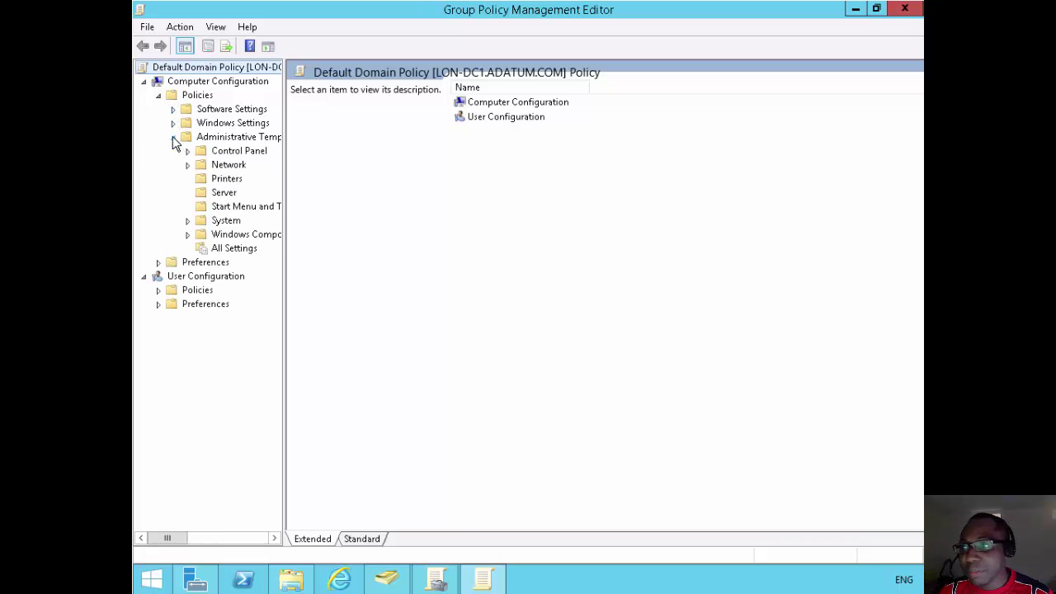
left_click(188, 220)
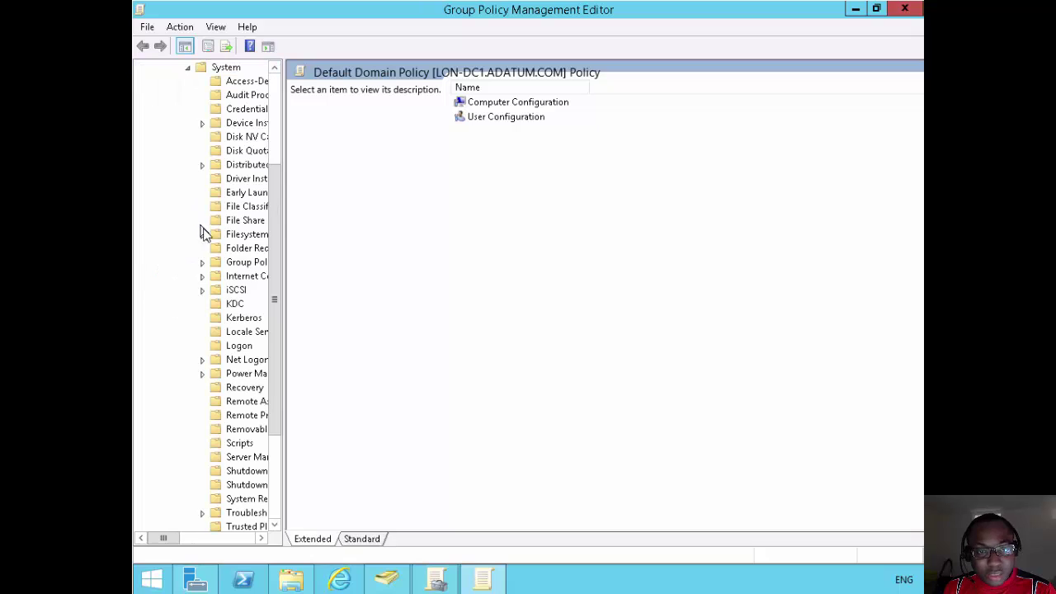
left_click(244, 347)
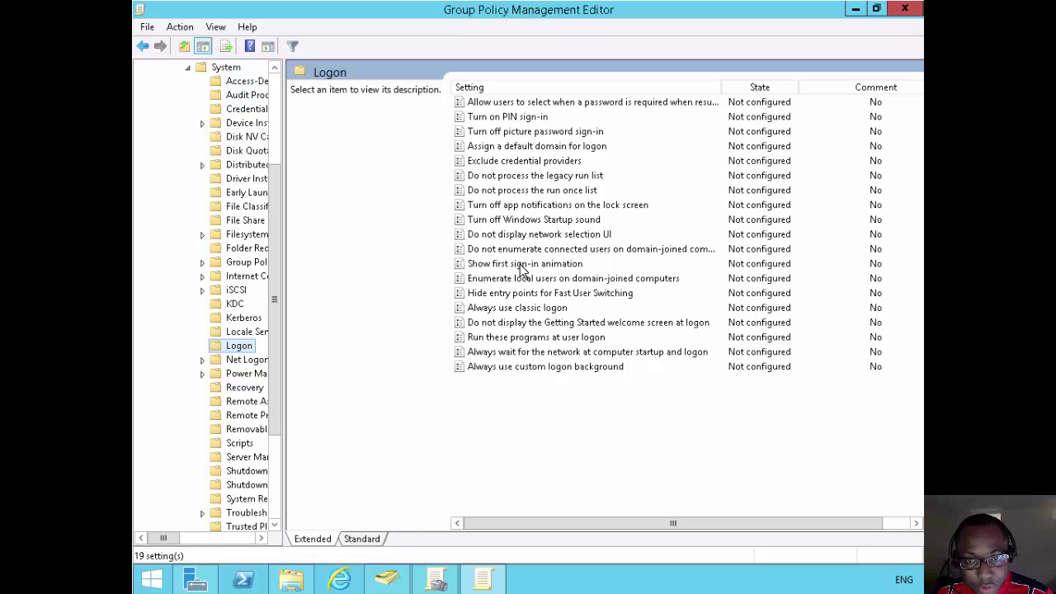
- Set the Show first sign-in animation policy to Disabled and close the policy editor
left_click(519, 264)
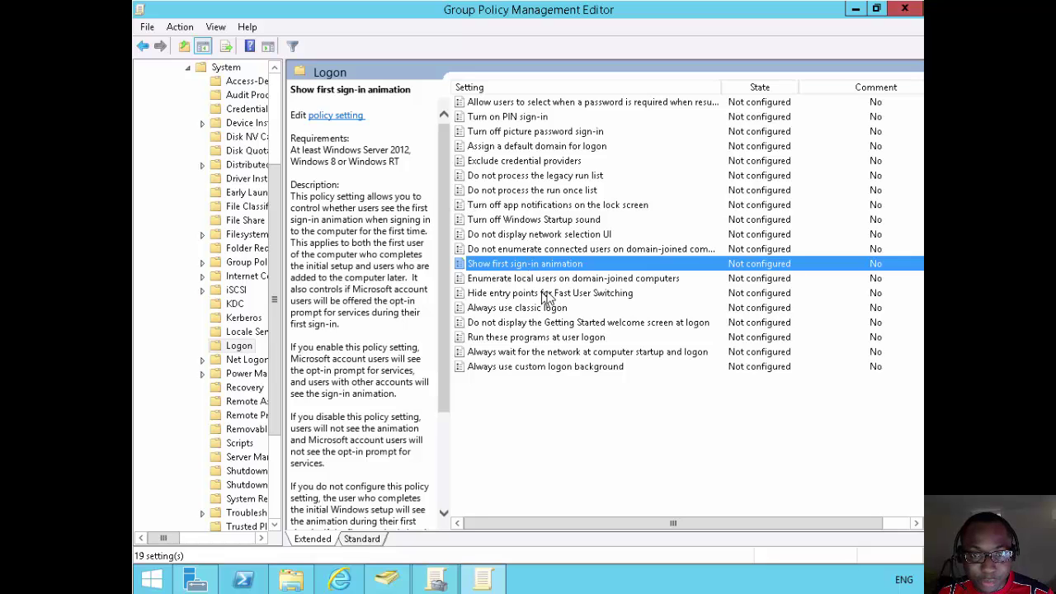
double_click(511, 264)
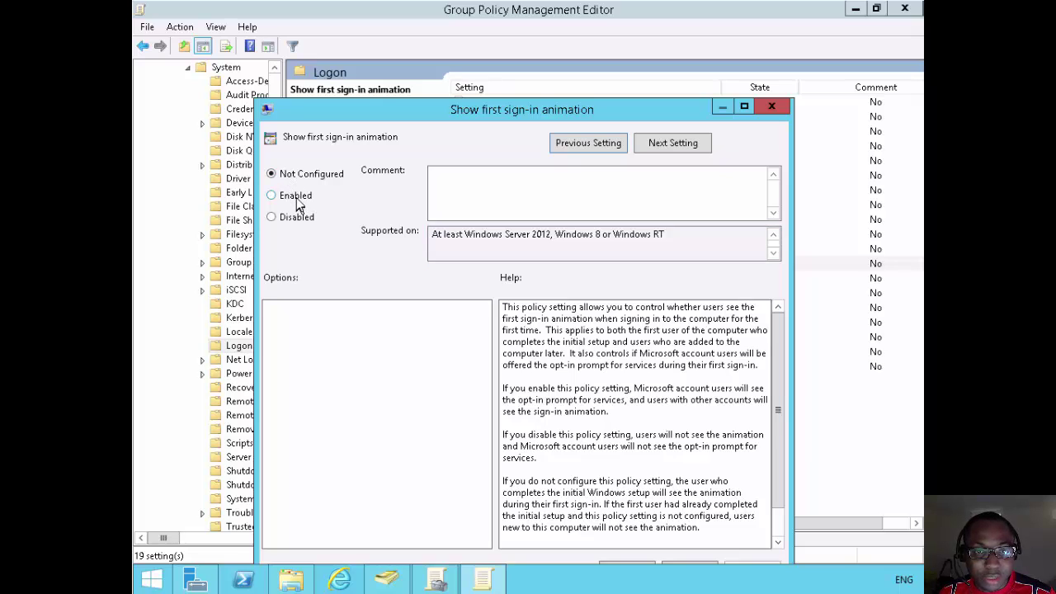
left_click(297, 218)
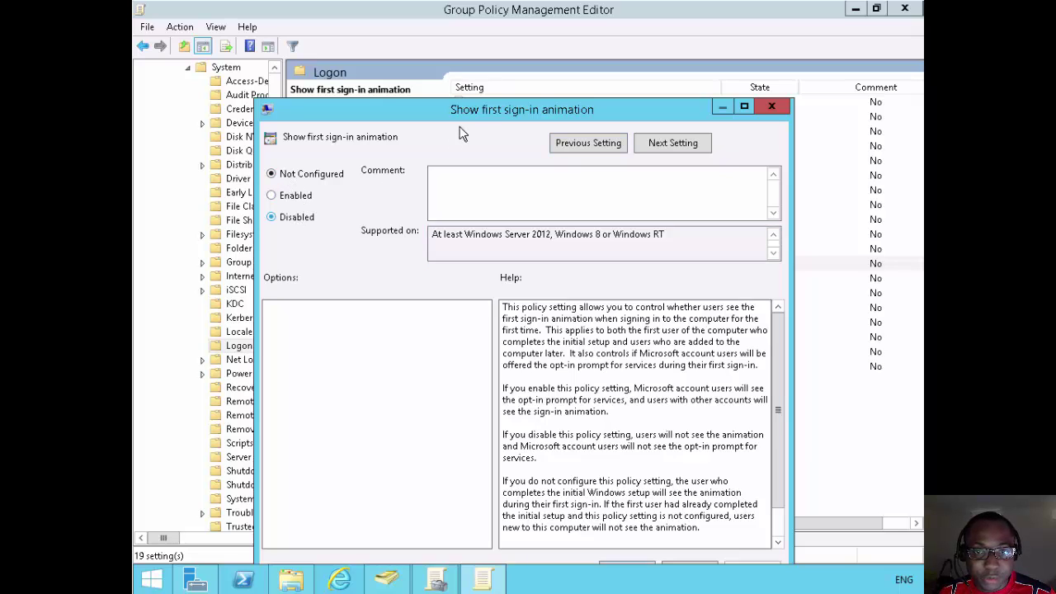
left_click_drag(467, 109, 471, 53)
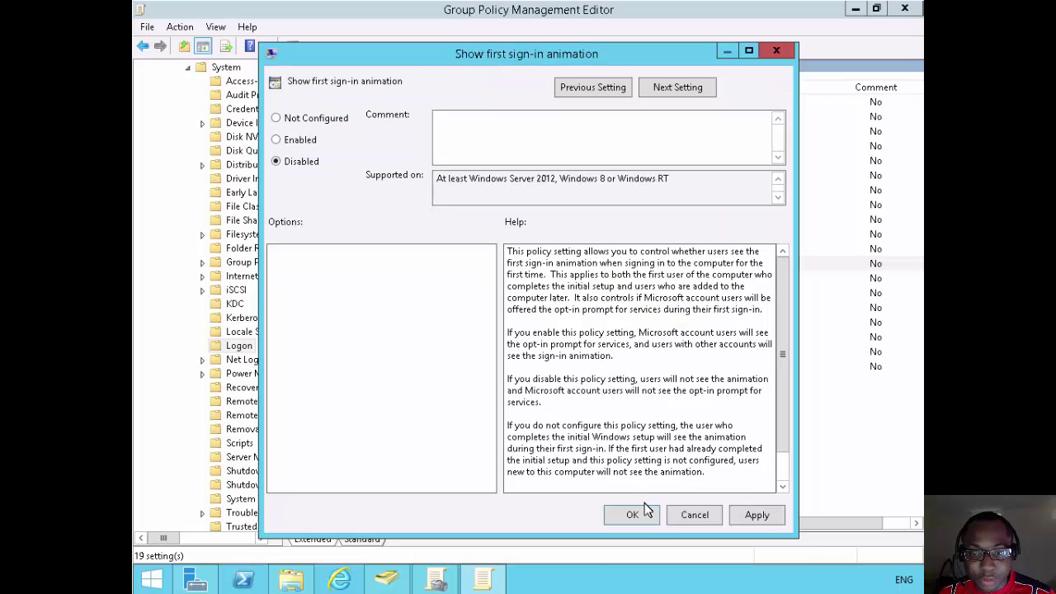
left_click(631, 515)
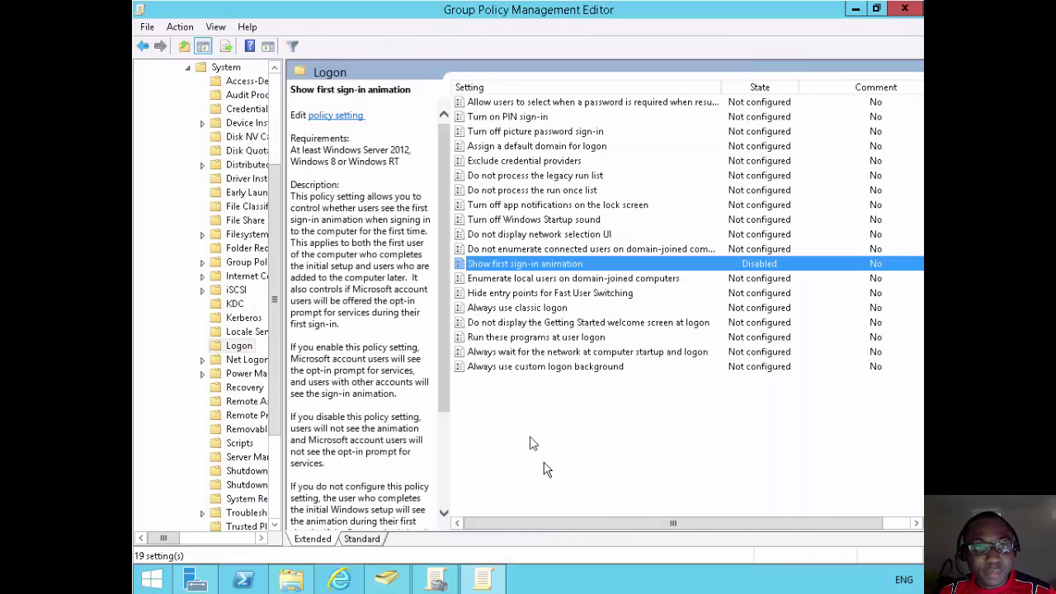
left_click(905, 8)
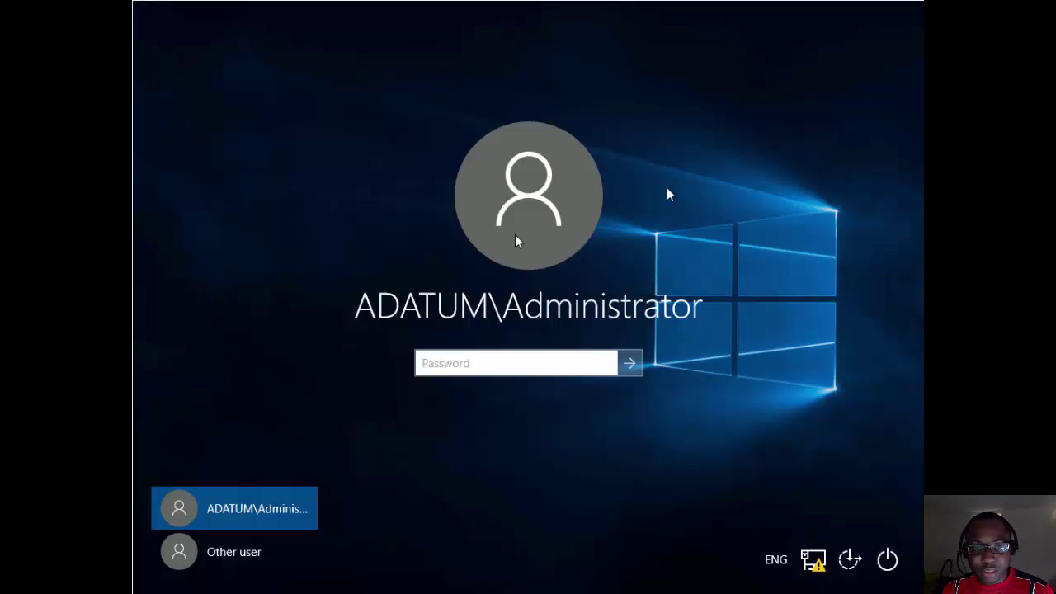
- Choose Other user and enter the domain user's name and account password
left_click(219, 554)
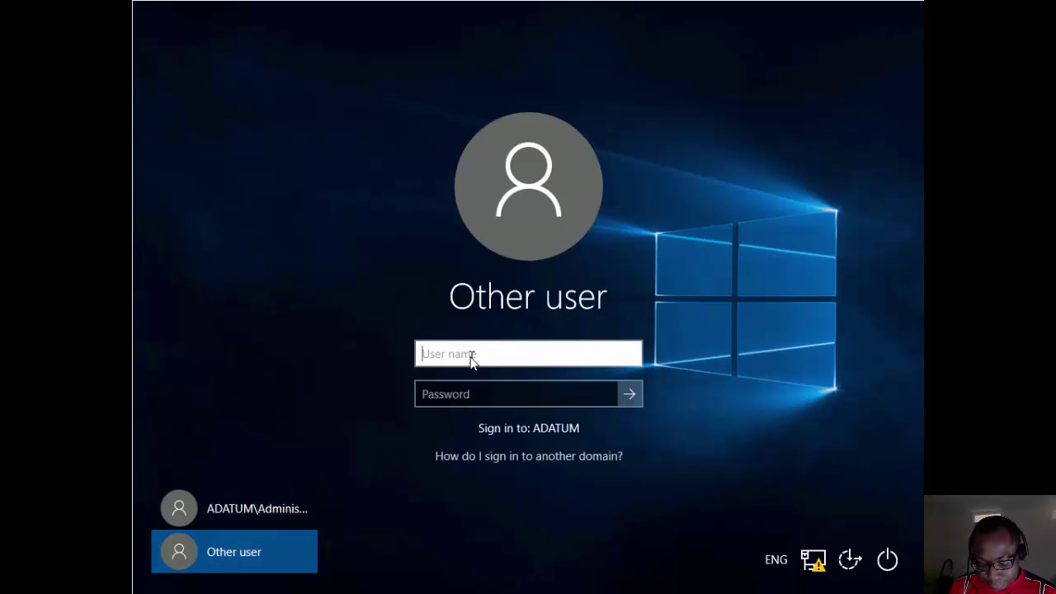
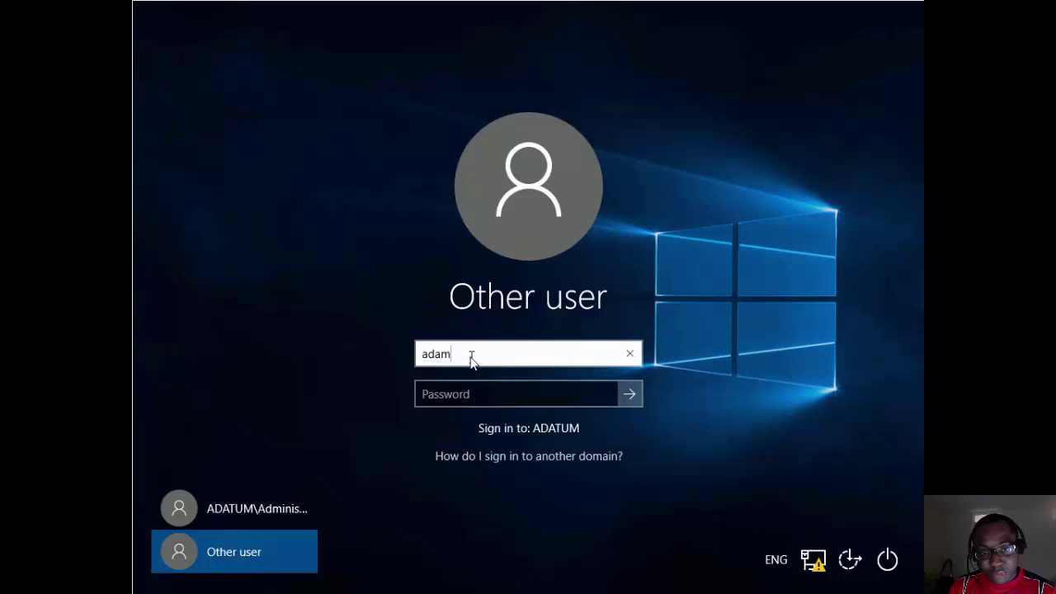
key("Tab")
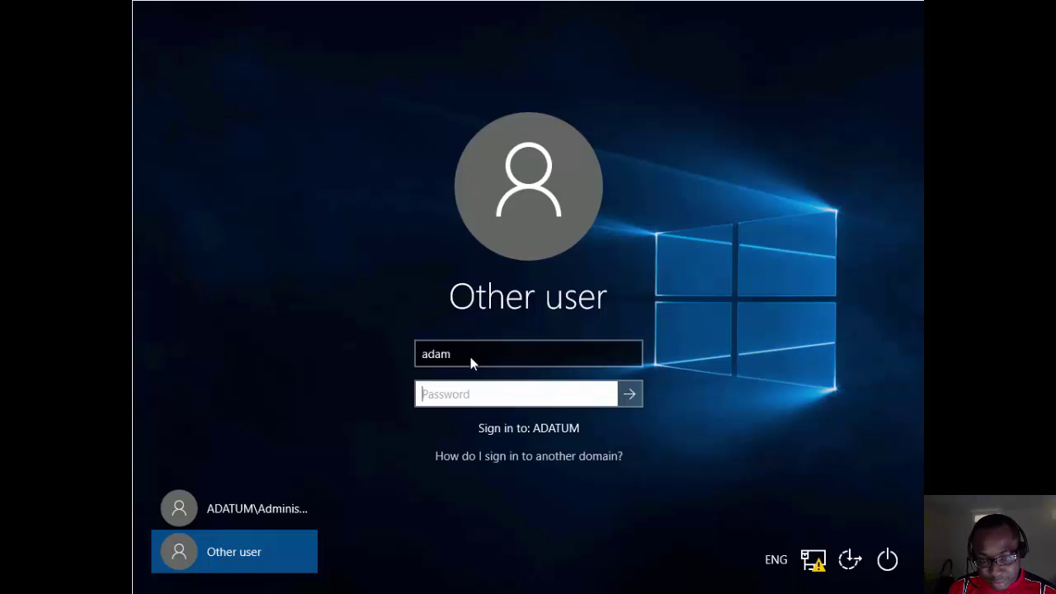
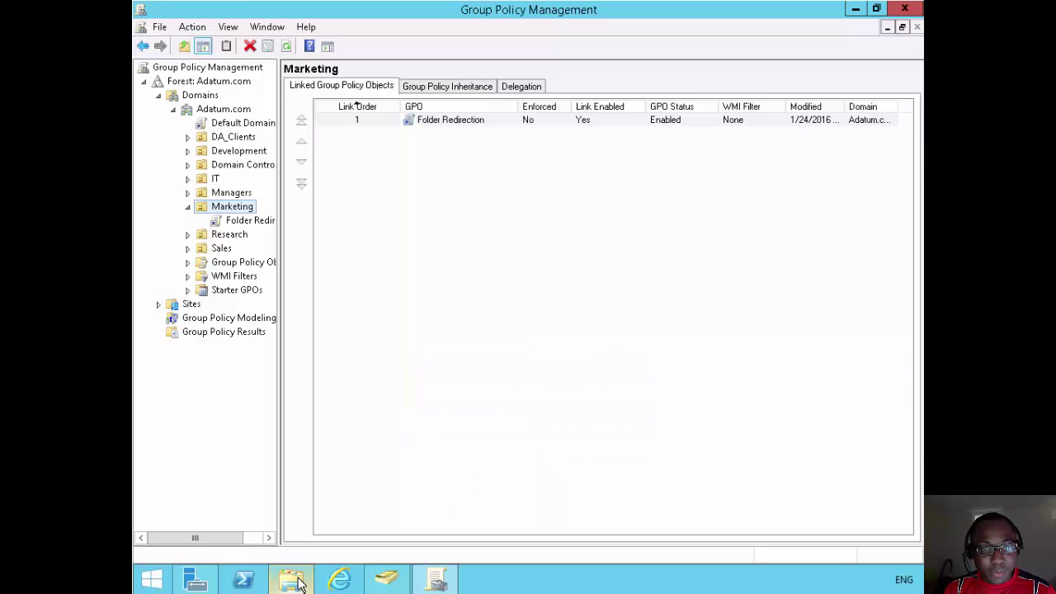
- Open File Explorer on the server and check the C:\Redirected folder
left_click(294, 580)
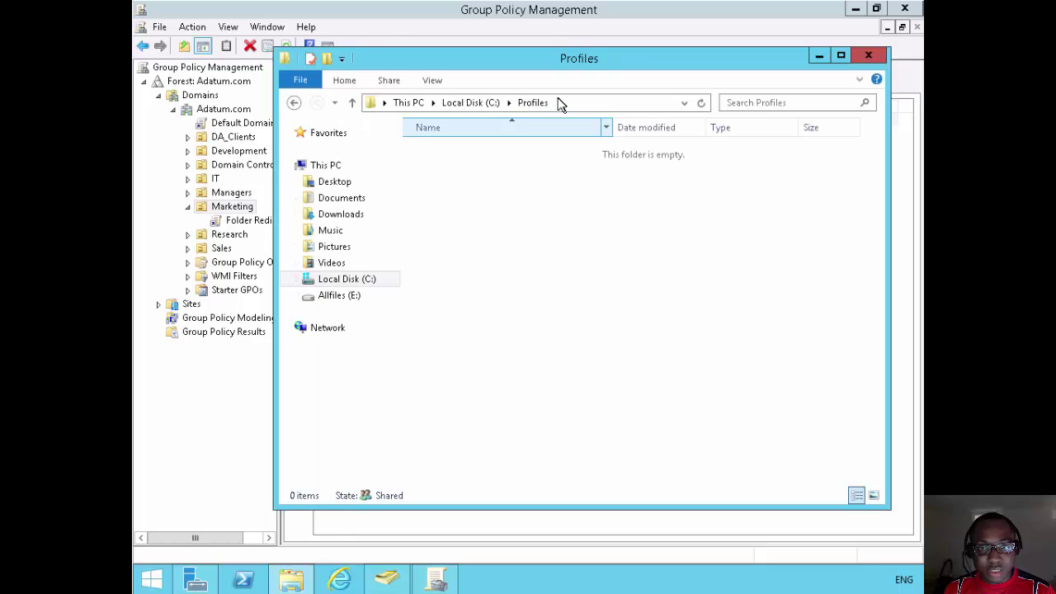
left_click(490, 105)
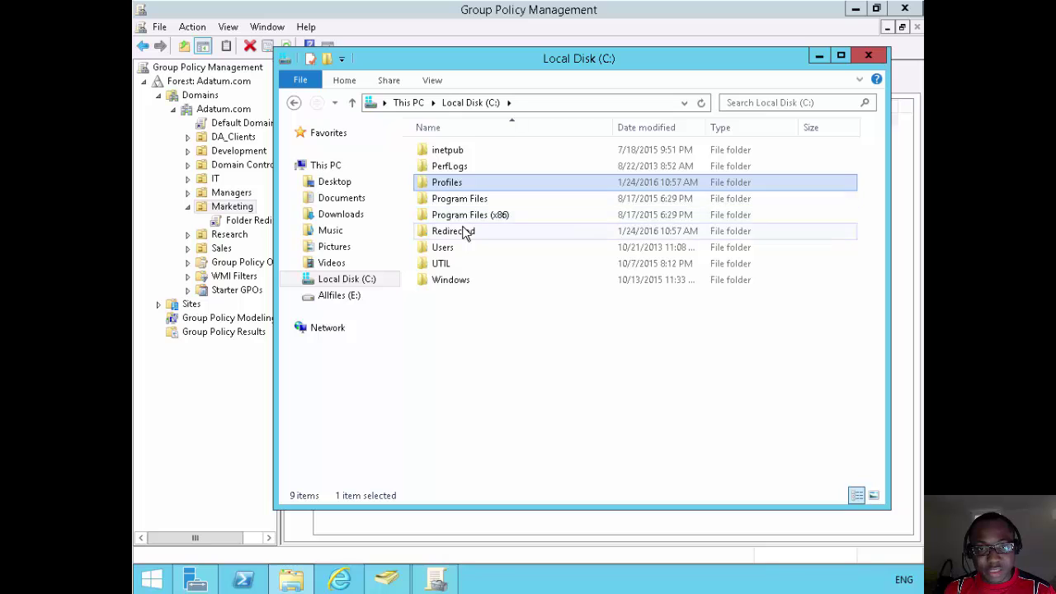
double_click(463, 233)
- Open C:\Profiles, submit the client sign-in, and select the user's new .V5 folder
left_click(488, 103)
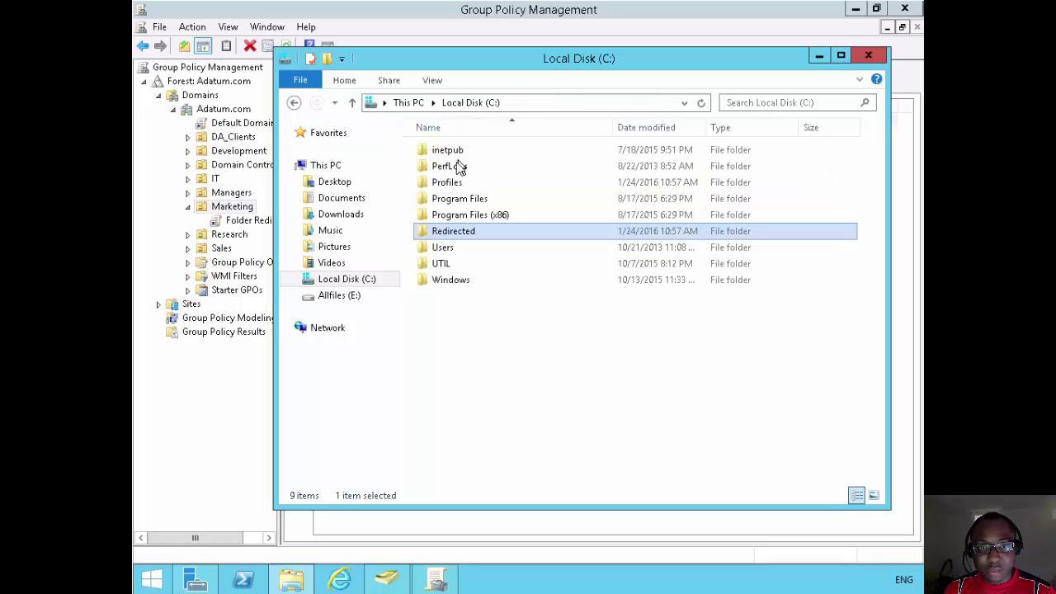
double_click(443, 182)
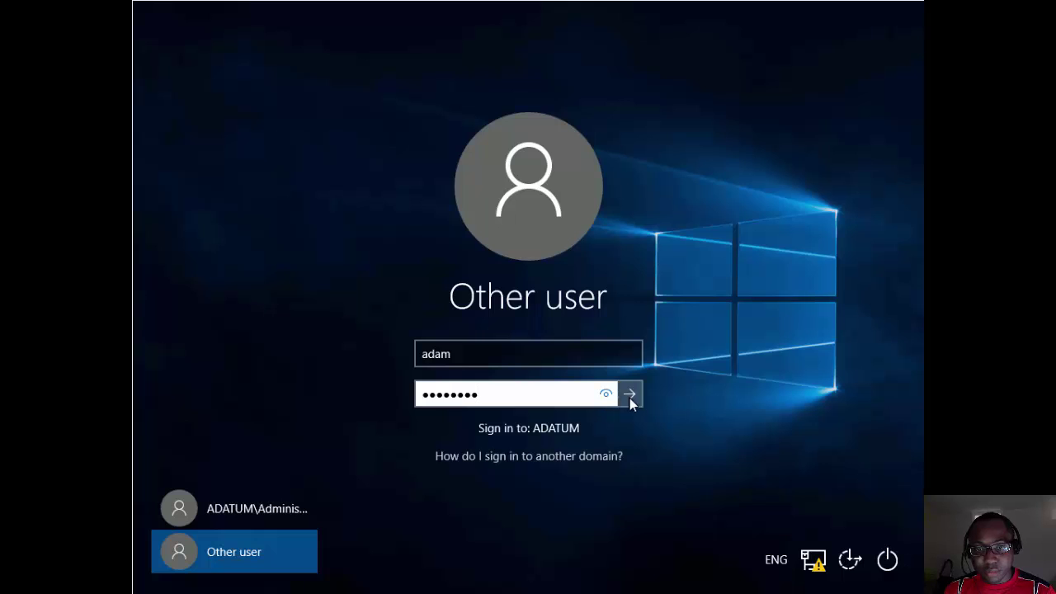
left_click(629, 396)
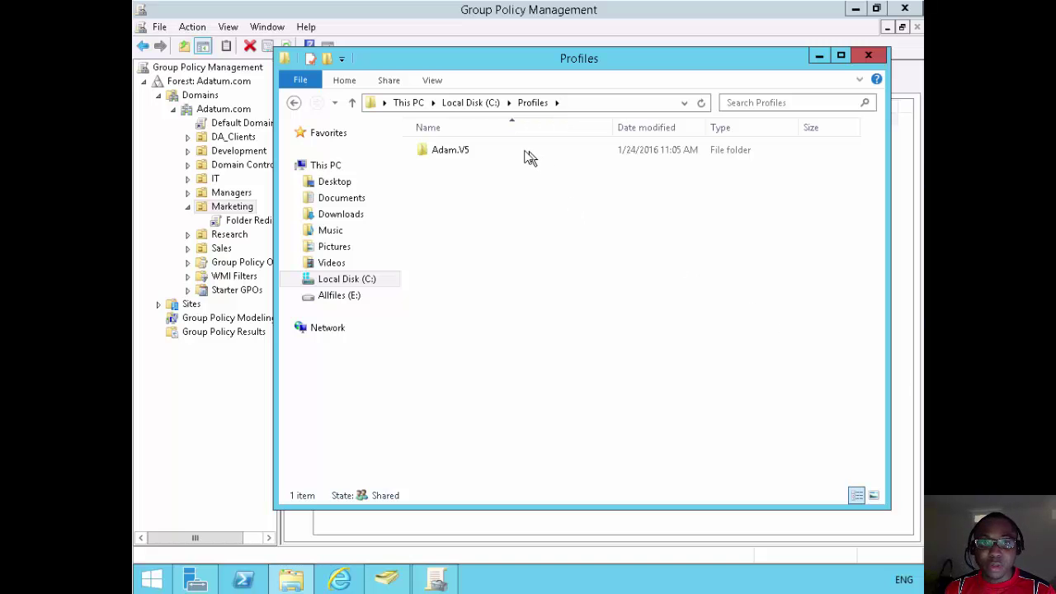
left_click(471, 156)
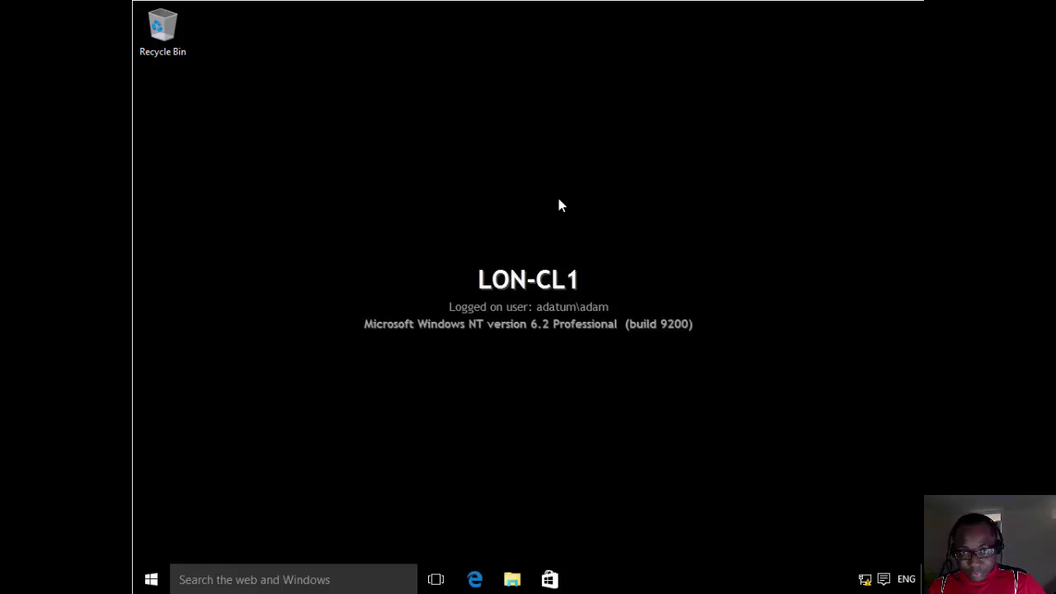
- Check the Location of the empty Documents folder in its Properties on the client
left_click(512, 581)
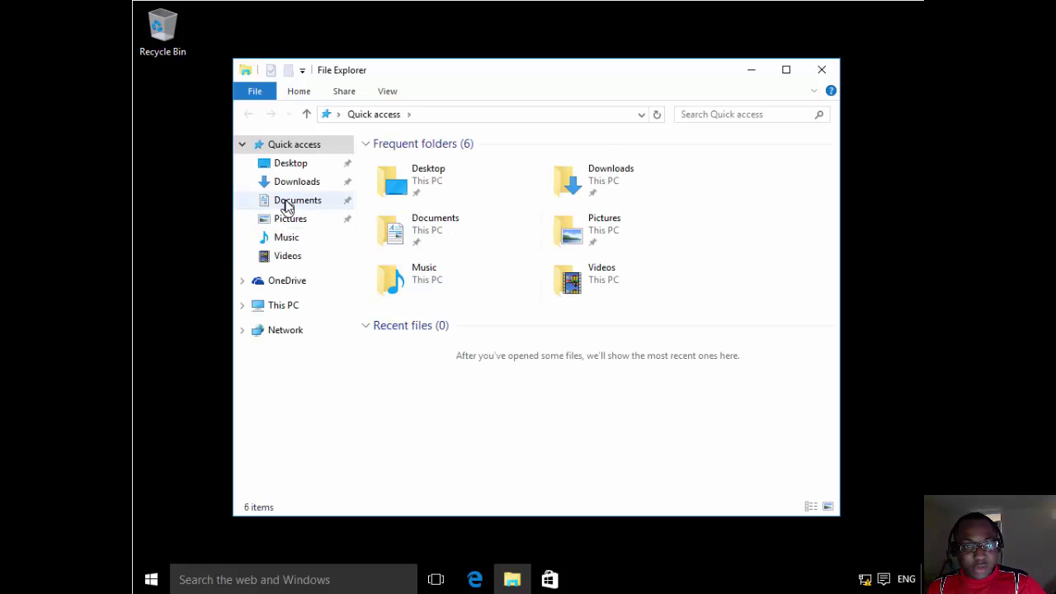
left_click(295, 203)
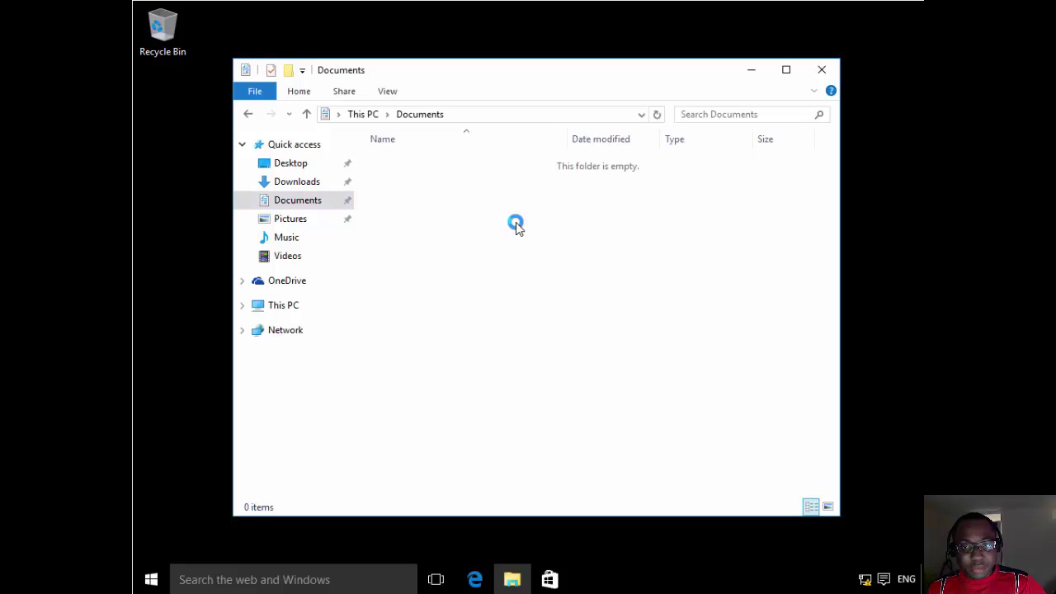
right_click(515, 222)
left_click(586, 419)
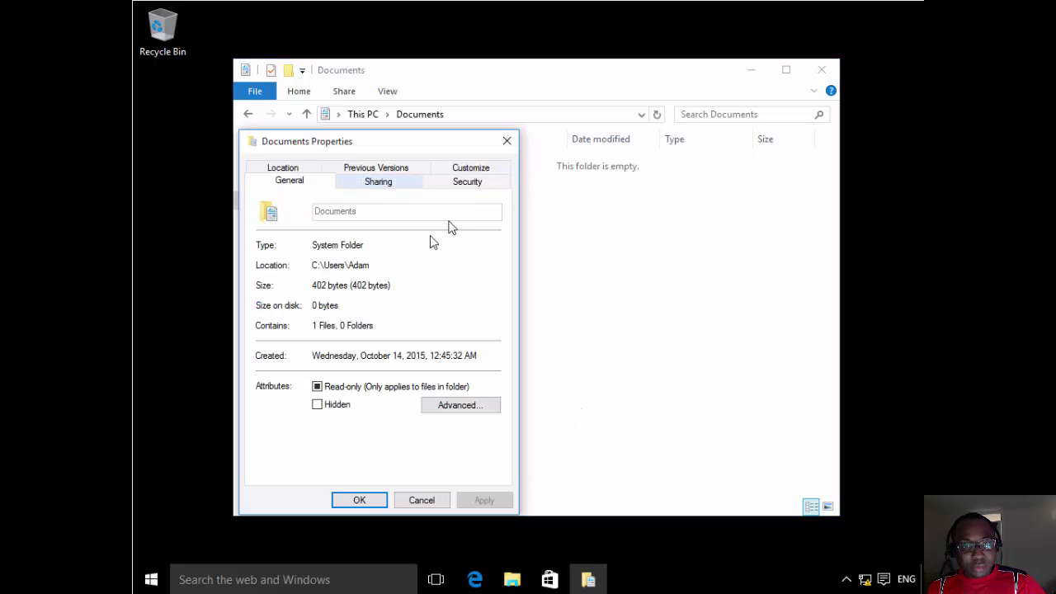
left_click_drag(370, 266, 303, 272)
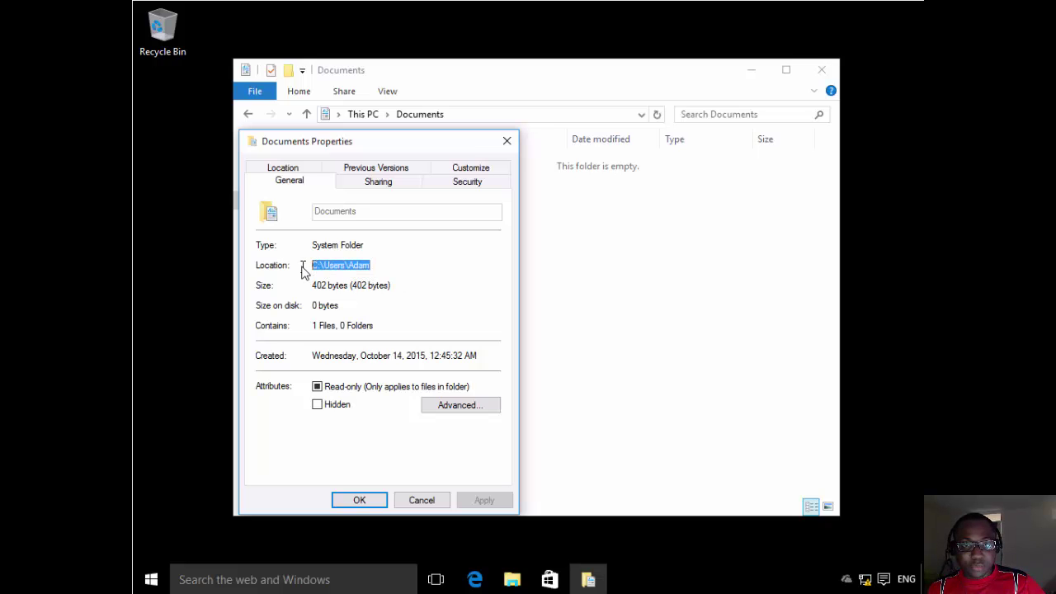
left_click(506, 144)
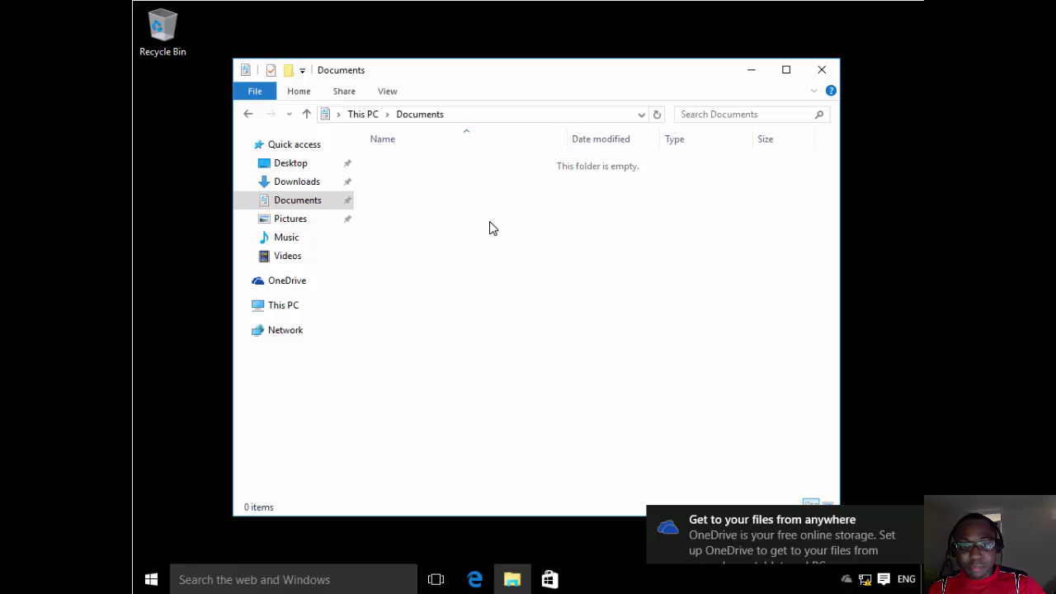
- Launch a Command Prompt from the Start button's context menu
left_click(152, 579)
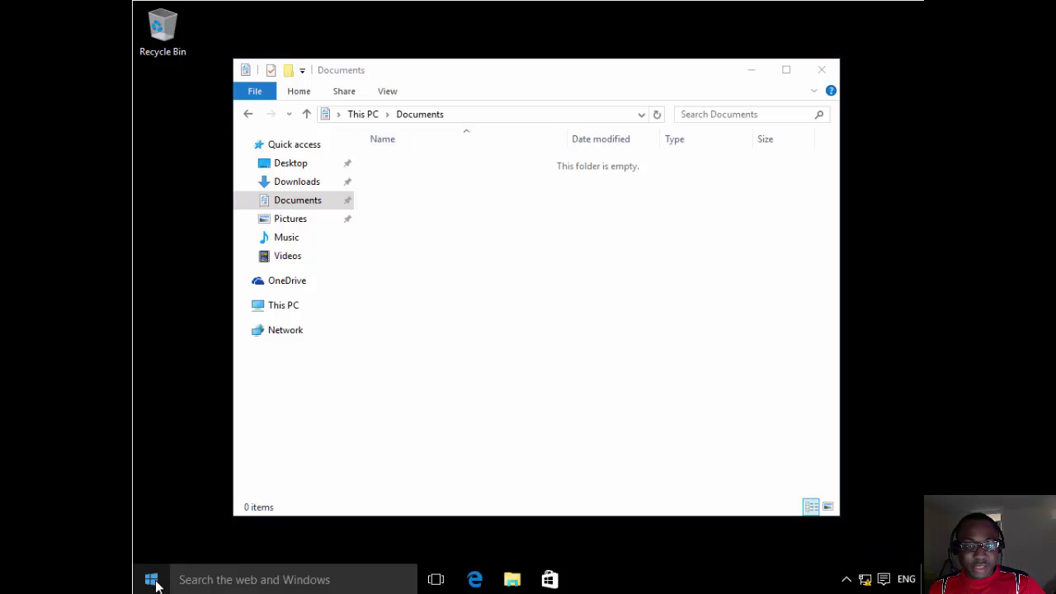
right_click(153, 582)
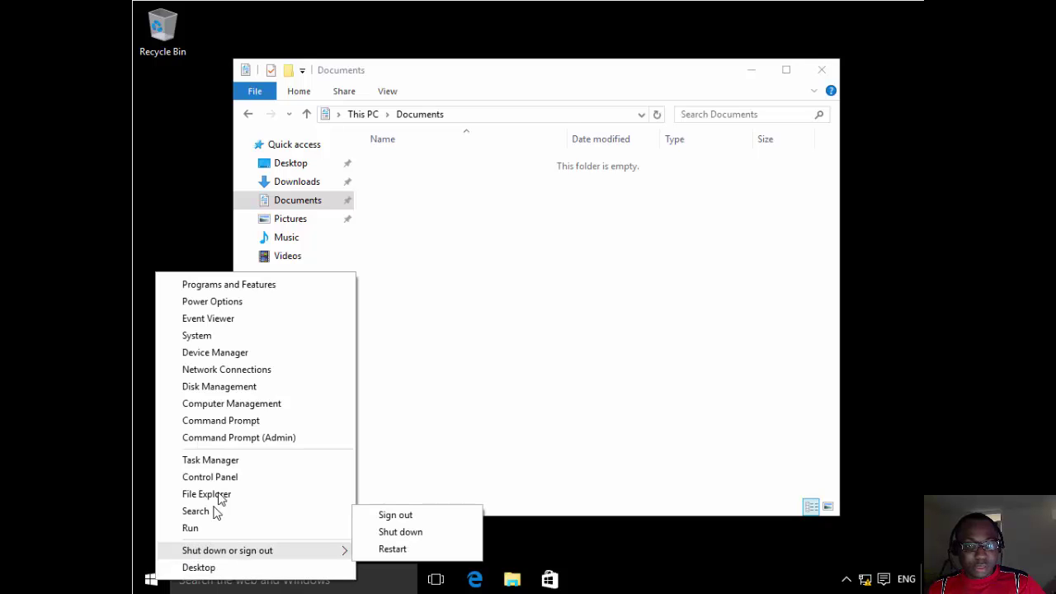
left_click(226, 421)
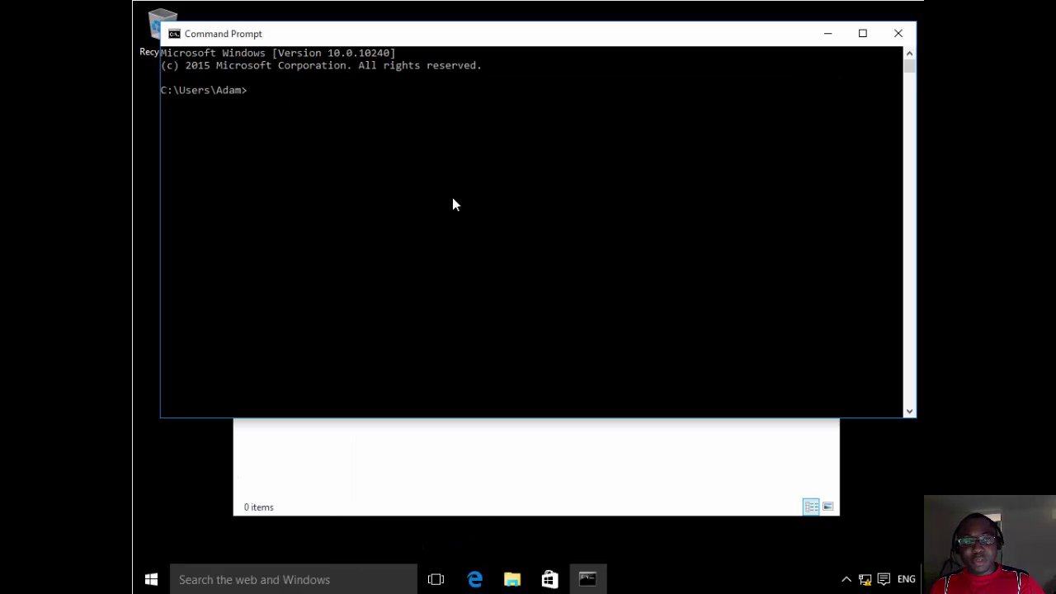
left_click(453, 192)
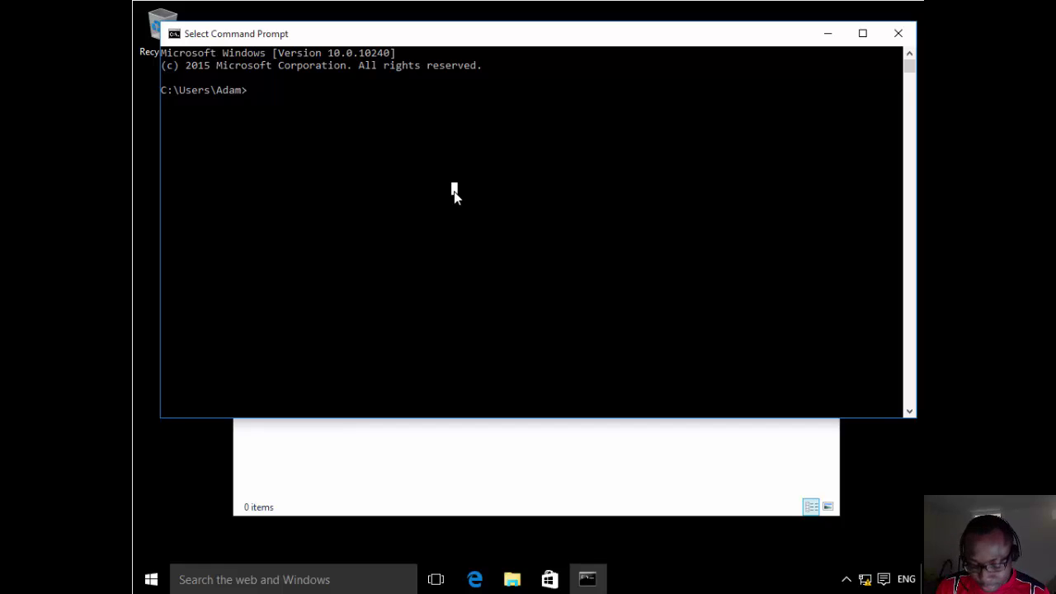
- Run gpupdate /force and answer Y to the log-off prompt
type("gpupd")
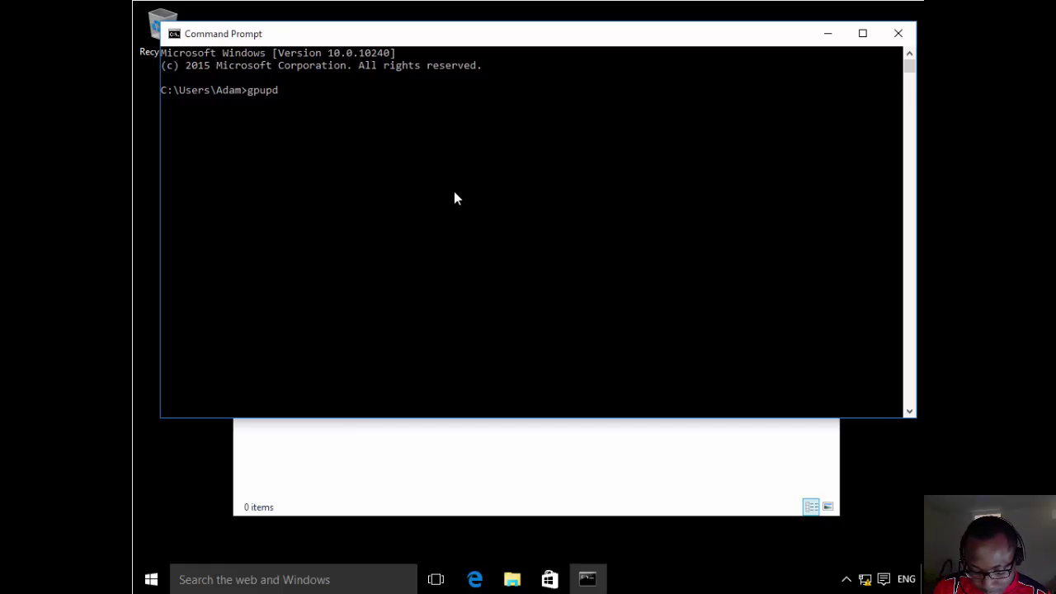
type("ate /force")
key("Return")
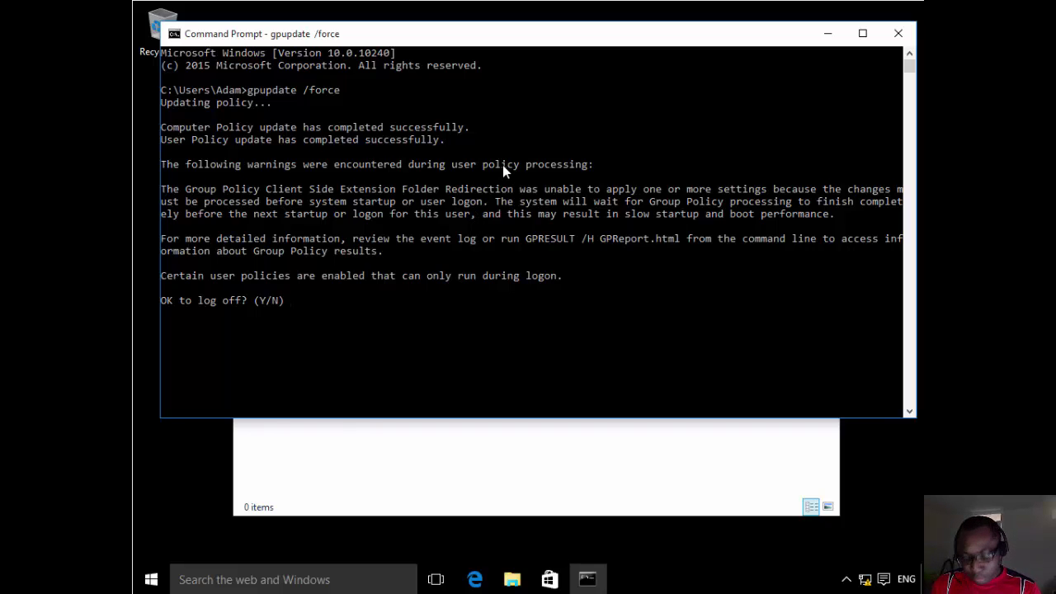
type("y")
key("Return")
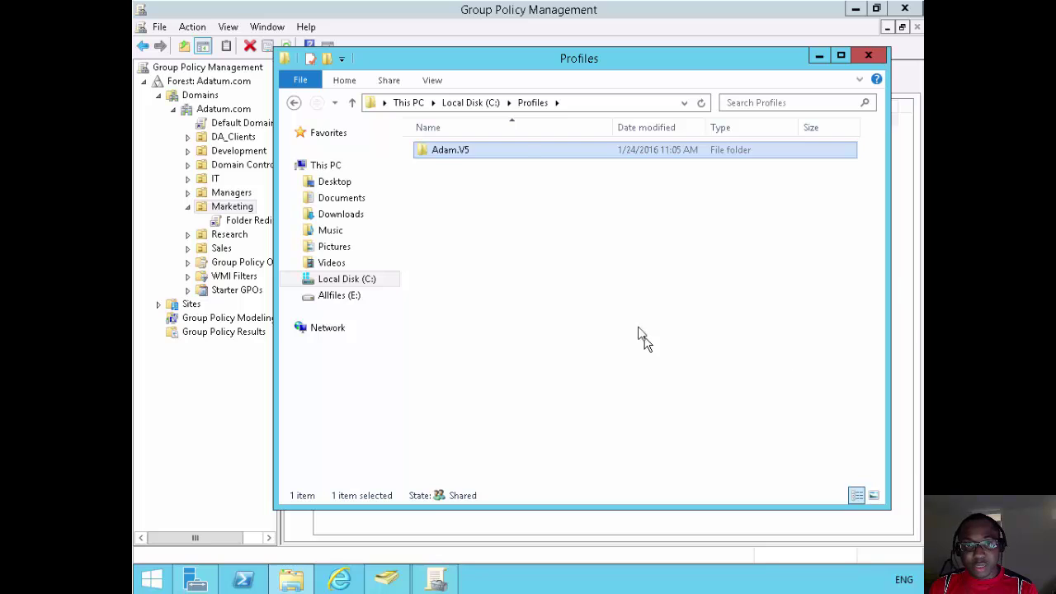
- Go back to the C: drive and open the still-empty Redirected folder
left_click(474, 103)
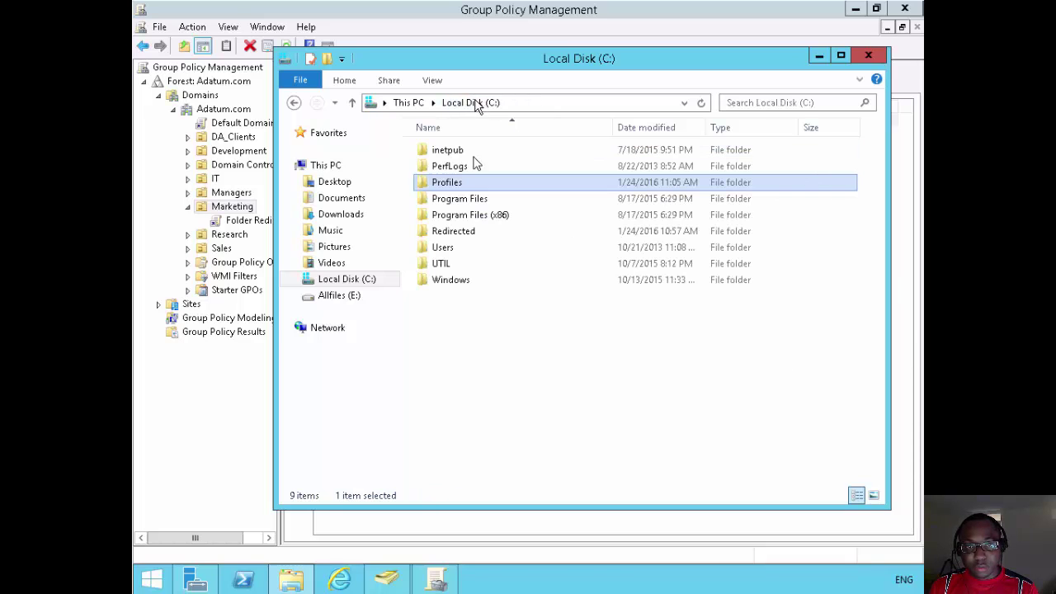
double_click(475, 231)
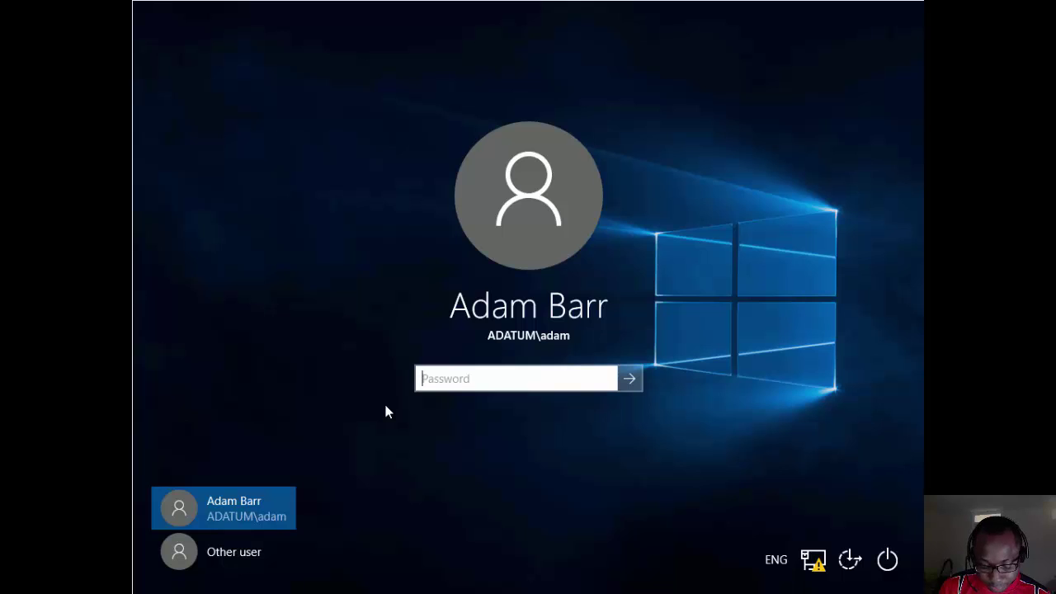
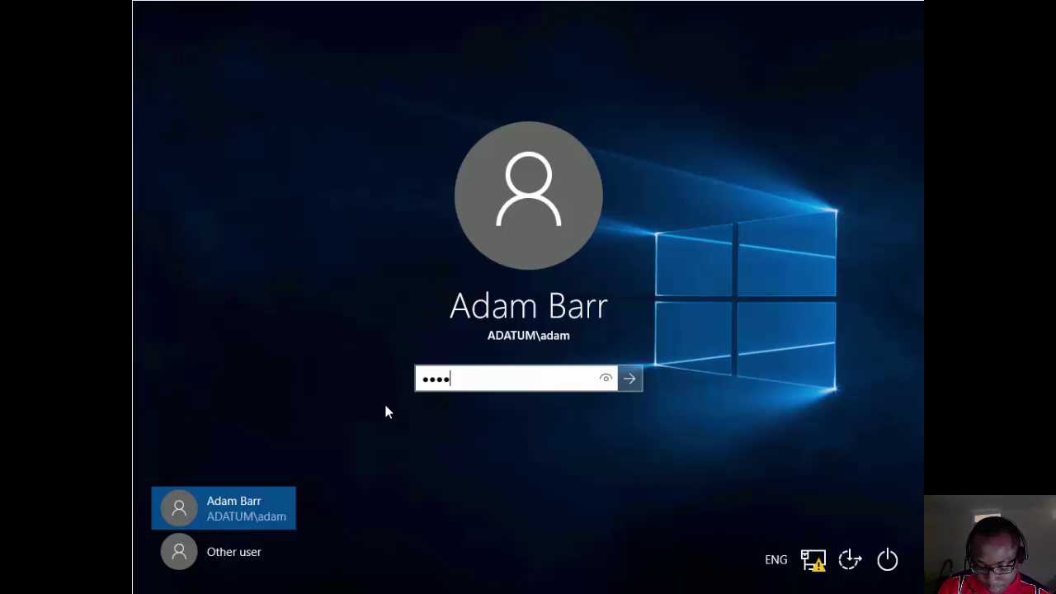
- Enter the domain user's password to sign back in on LON-CL1
key("Return")
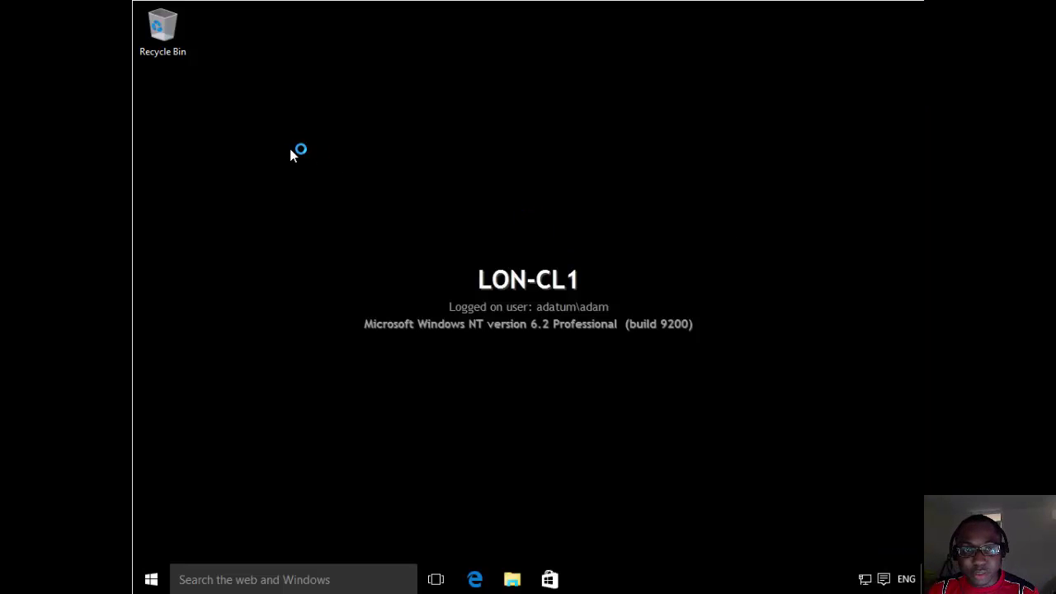
- Create a Local Disk (C) desktop shortcut pointing to c: and move it up one place
right_click(289, 149)
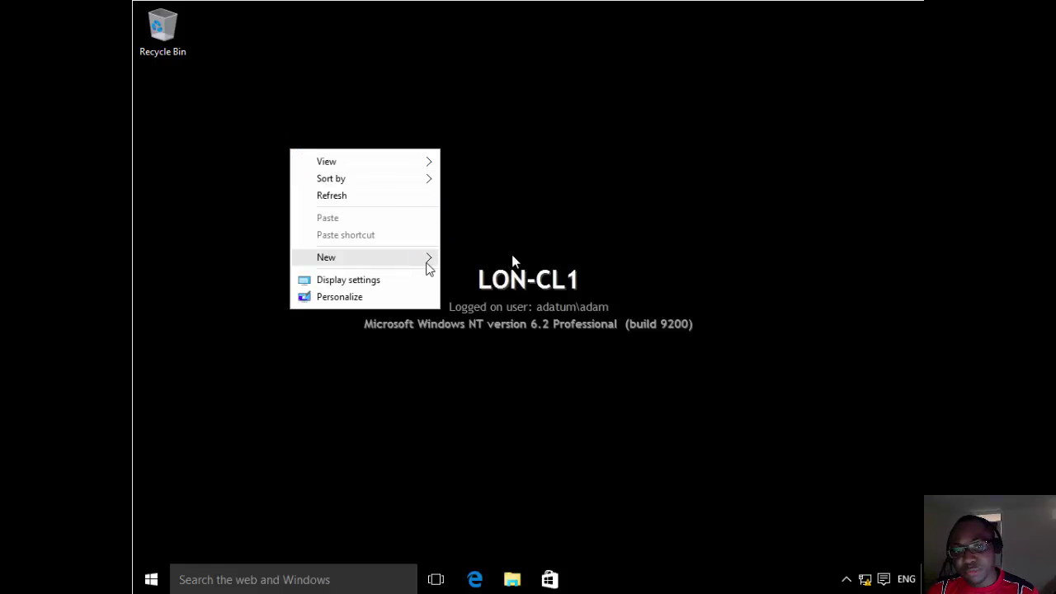
mouse_move(406, 264)
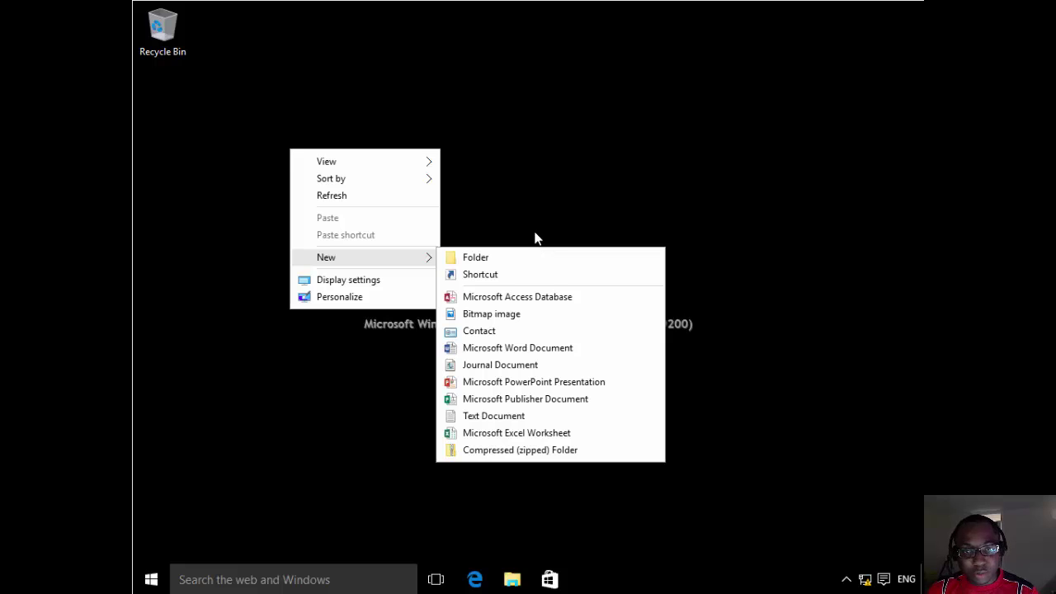
left_click(503, 275)
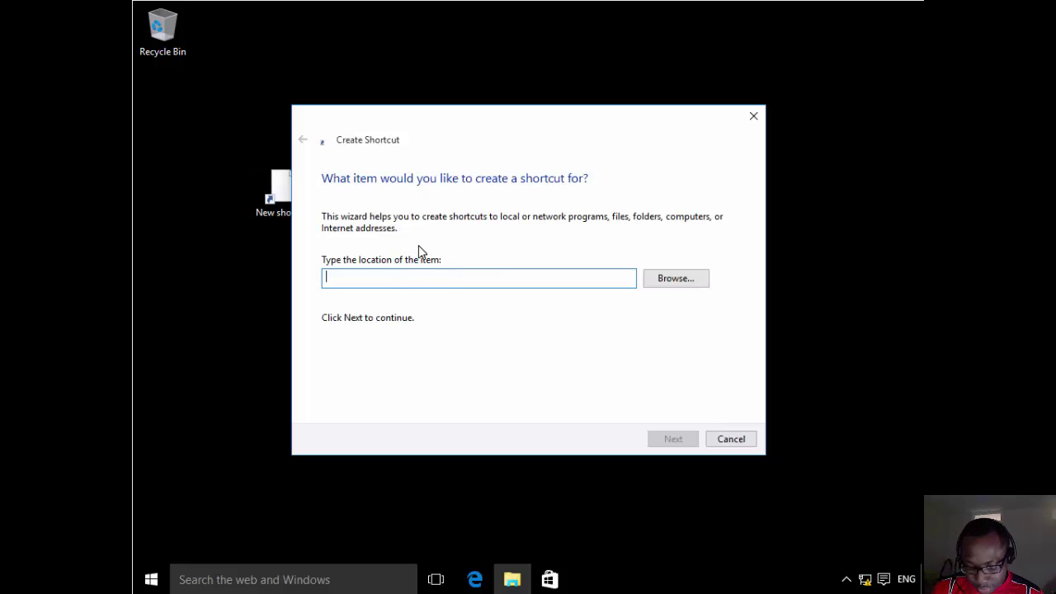
type("c:")
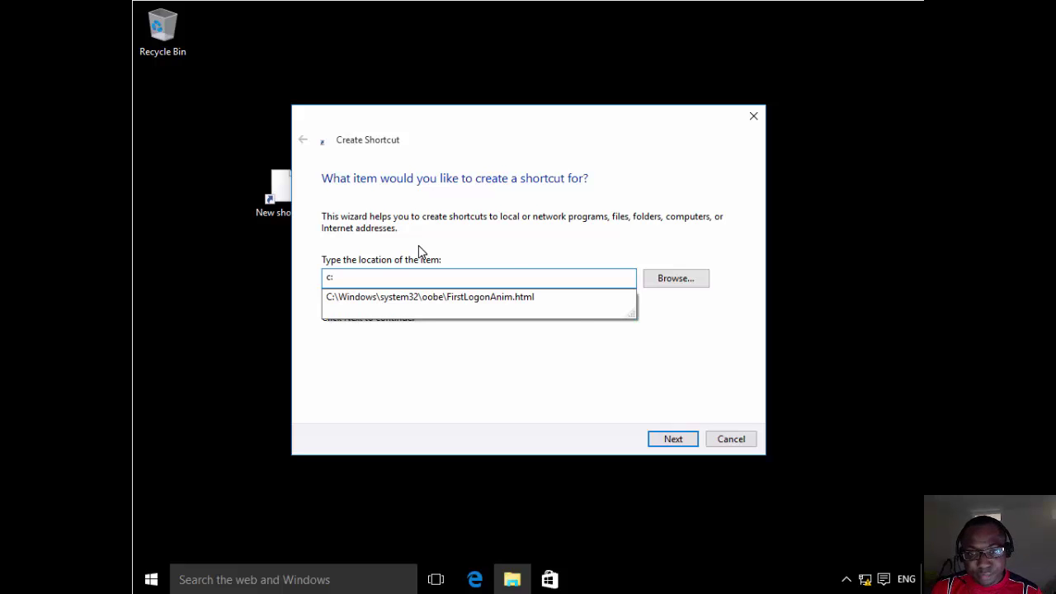
left_click(655, 438)
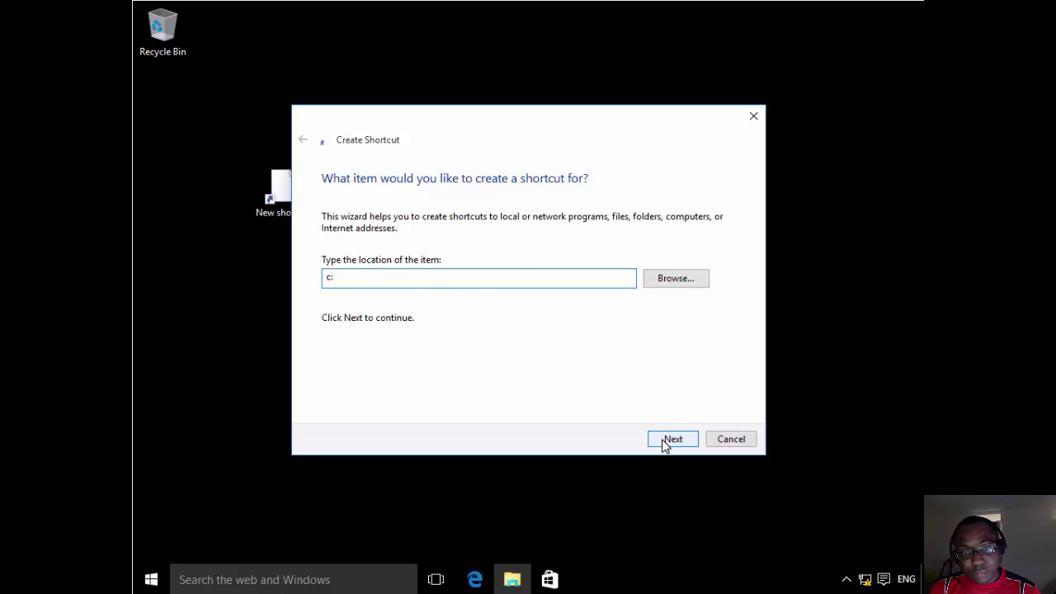
left_click(665, 443)
left_click(664, 442)
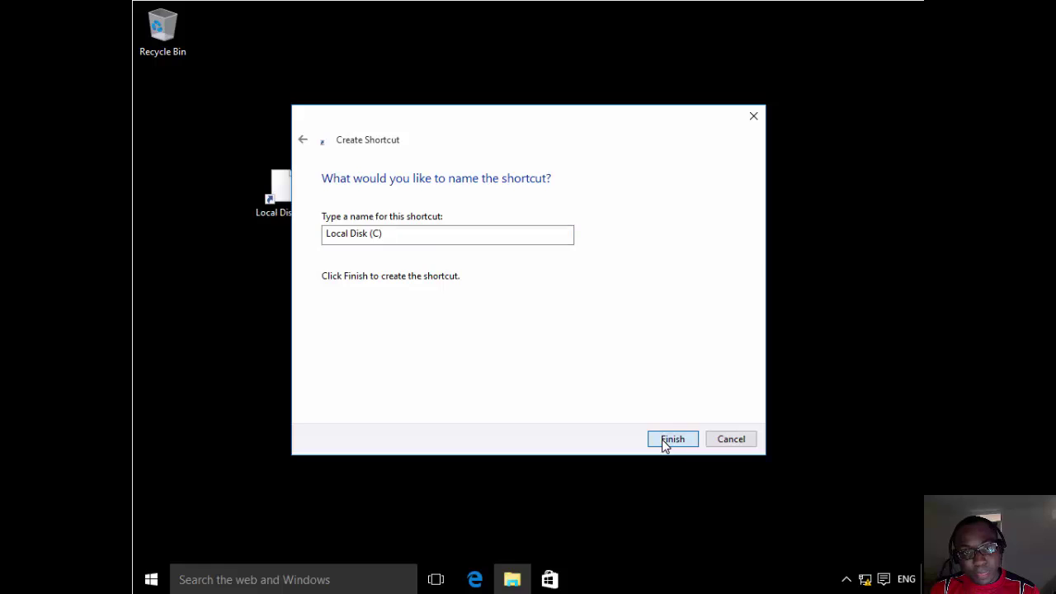
left_click_drag(277, 193, 260, 132)
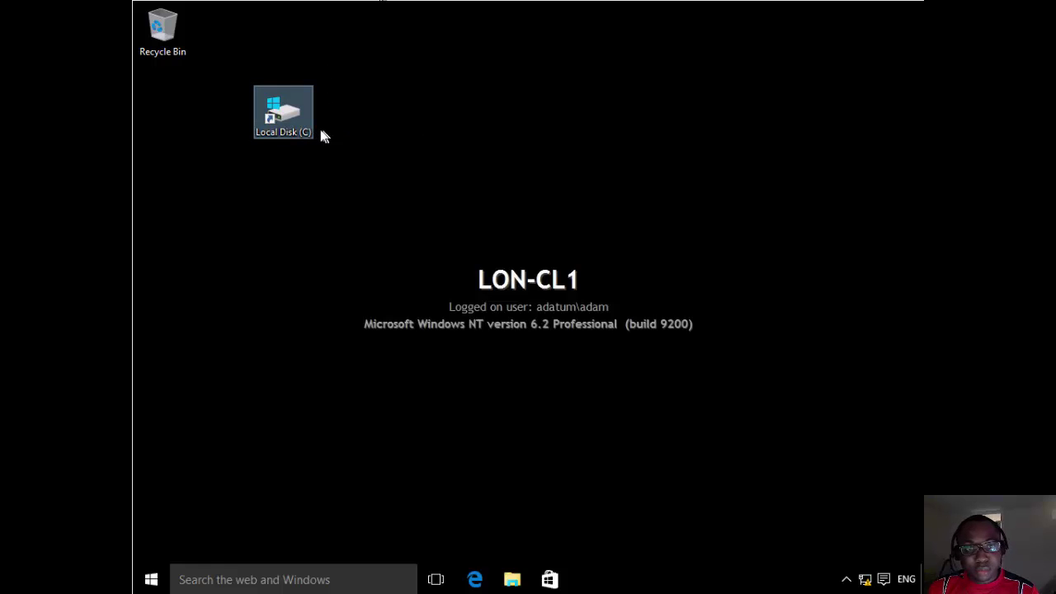
right_click(288, 204)
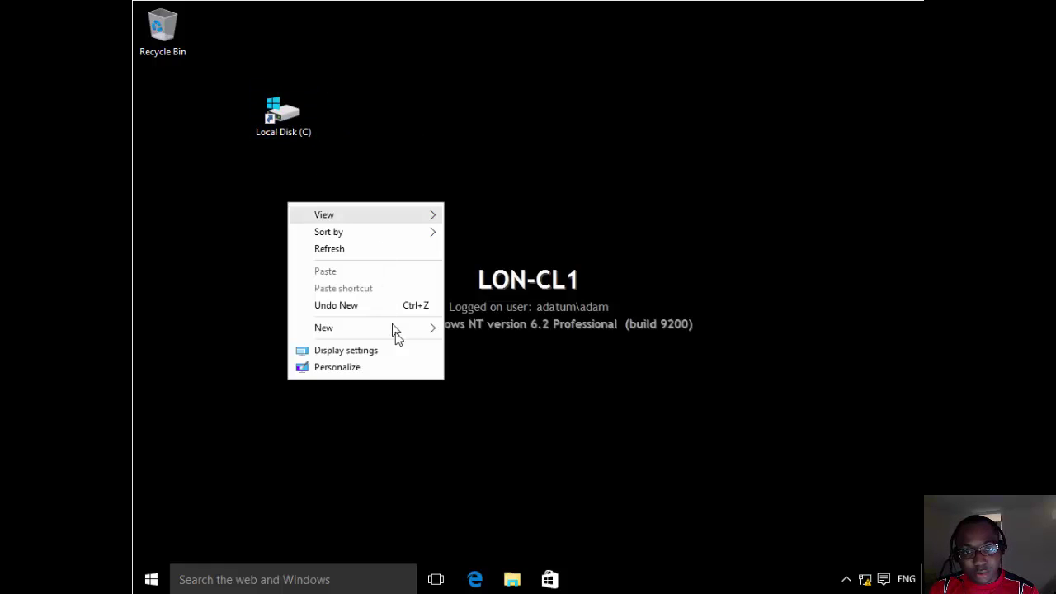
- Create a new desktop folder and correct its mistyped name to 'Presentations'
mouse_move(402, 332)
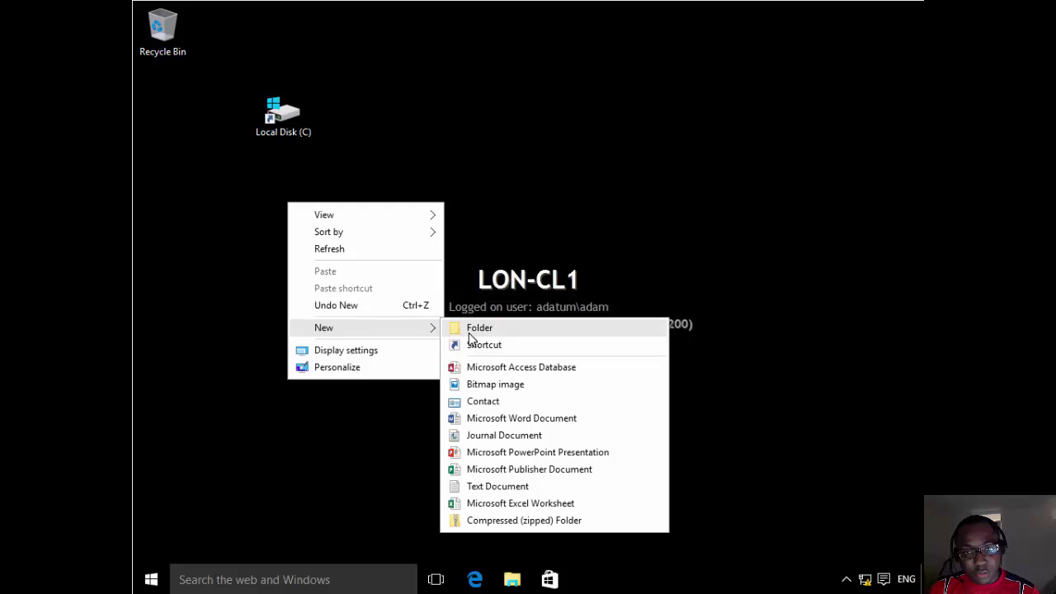
left_click(469, 332)
type("P")
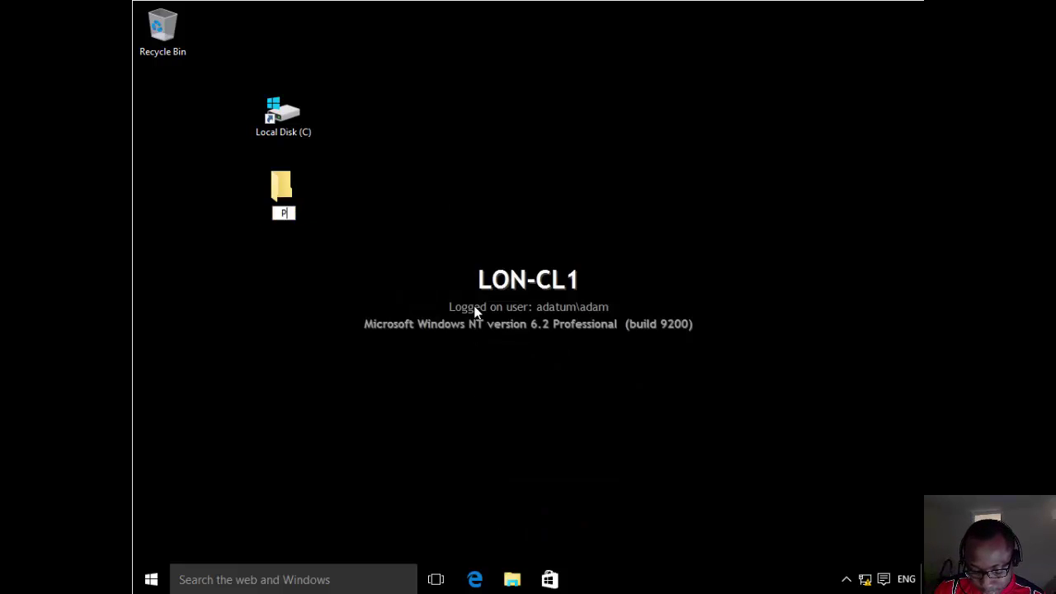
type("resena")
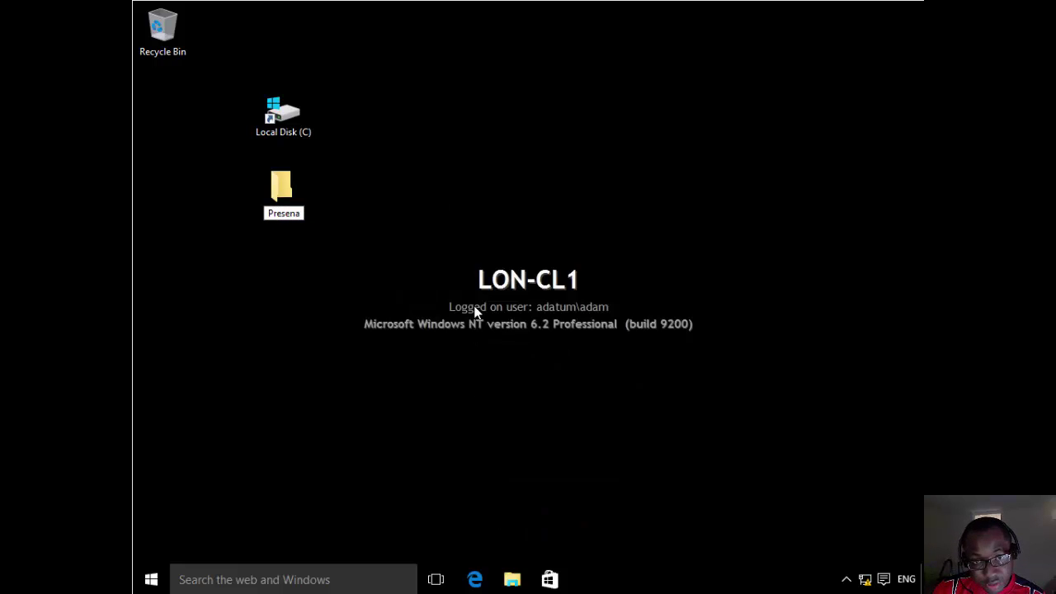
key("Return")
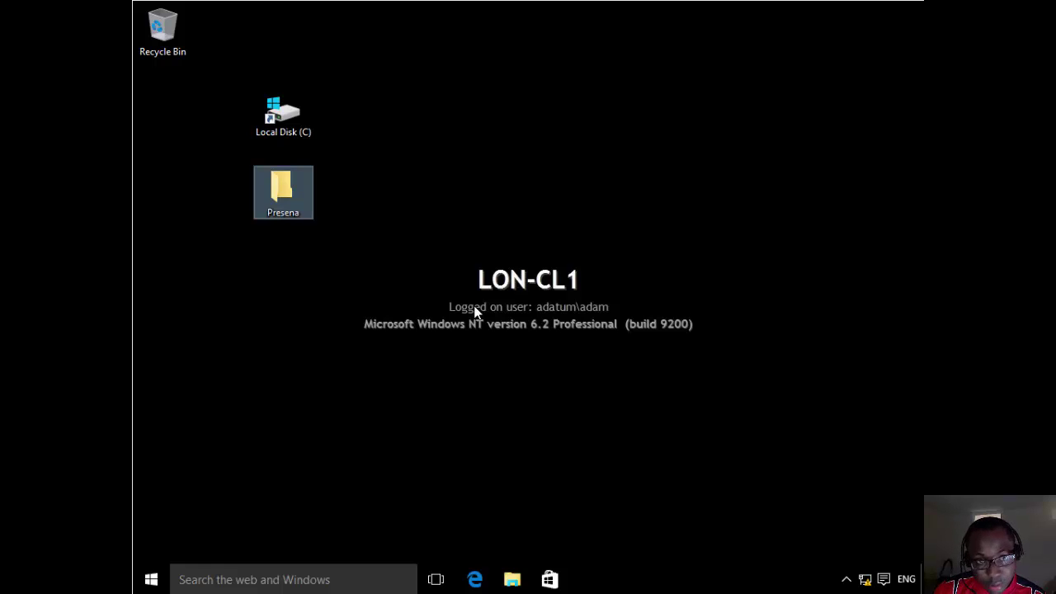
left_click(290, 213)
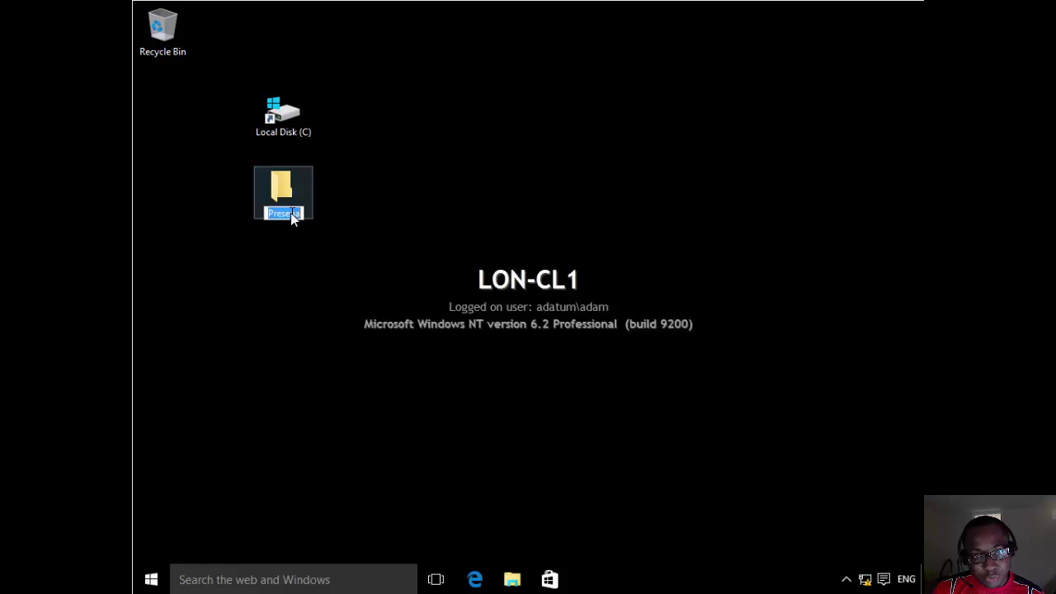
left_click(298, 214)
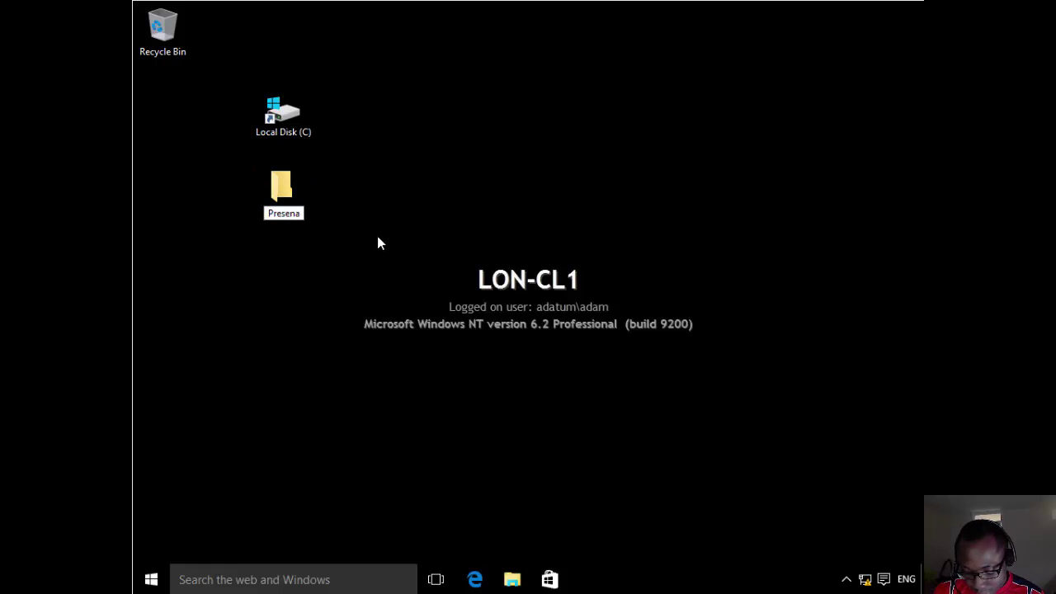
type("ta")
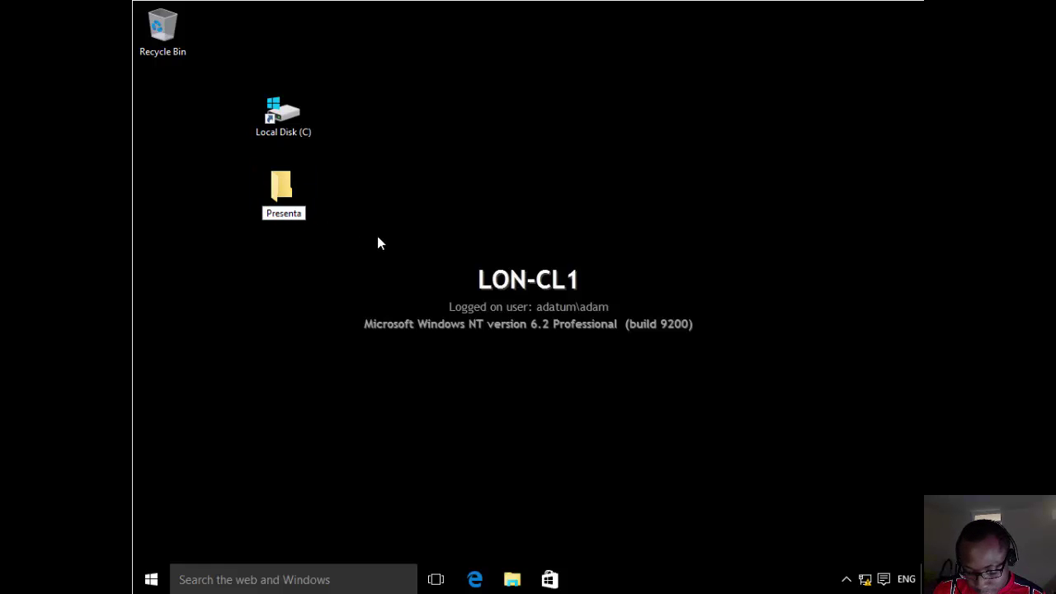
type("tions")
key("Return")
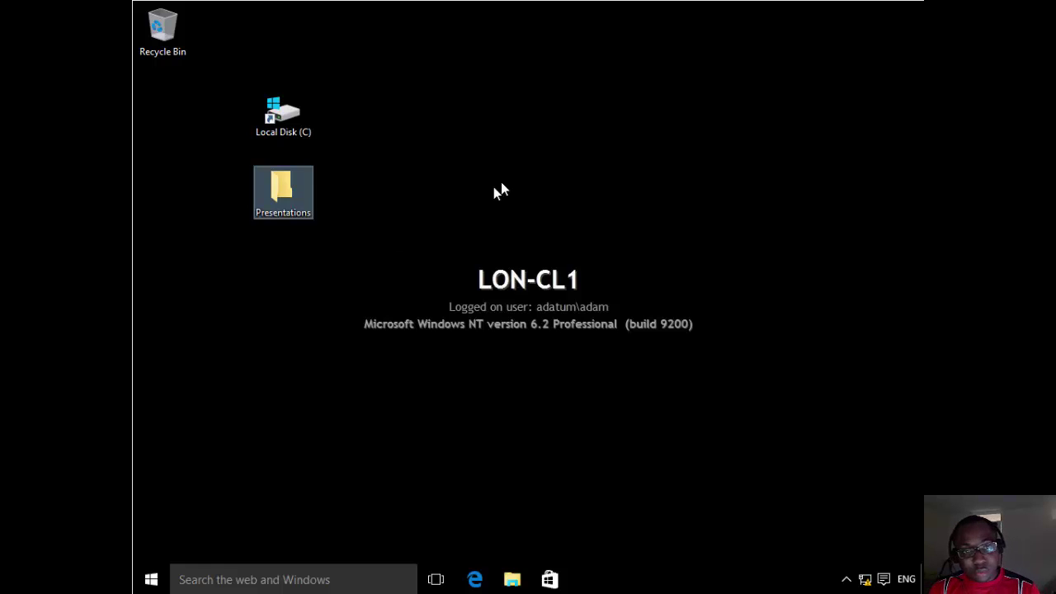
left_click(446, 165)
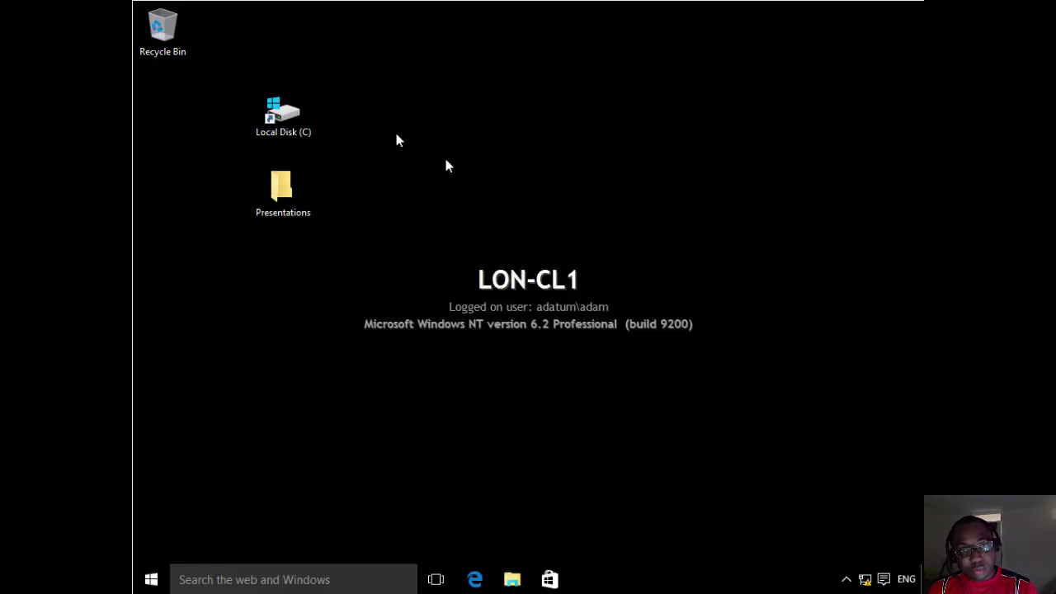
- Check the Documents folder's Location, confirming it points to the user's folder under \\lon-dc1\Redirected
left_click(512, 580)
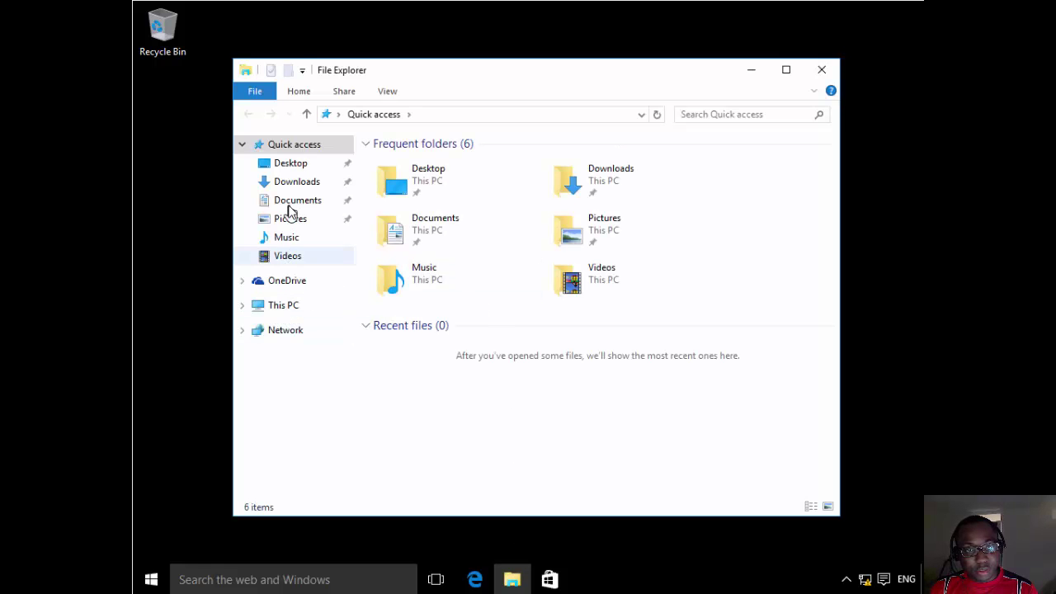
left_click(294, 206)
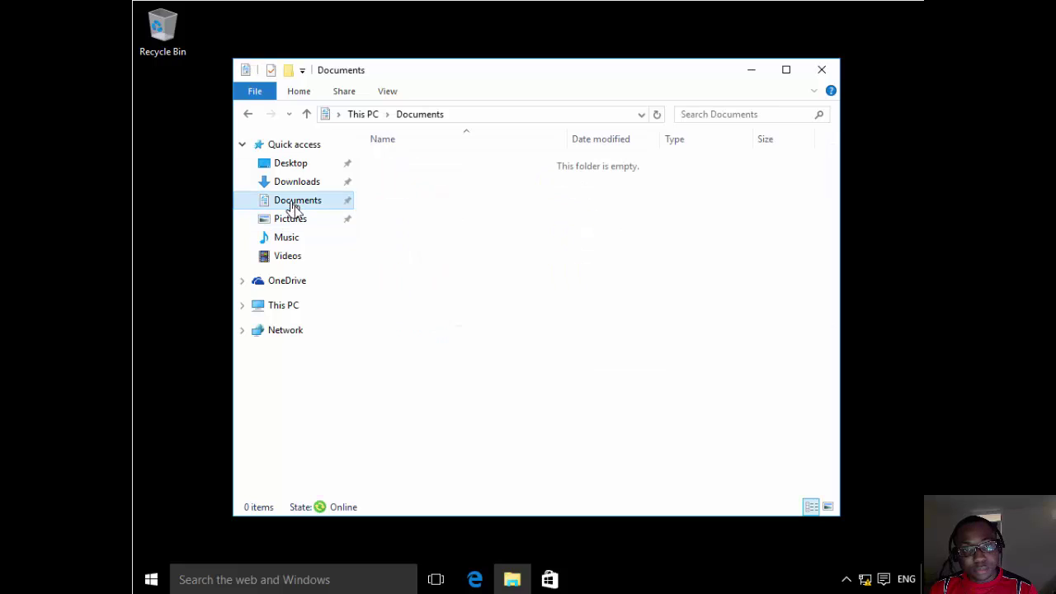
right_click(505, 294)
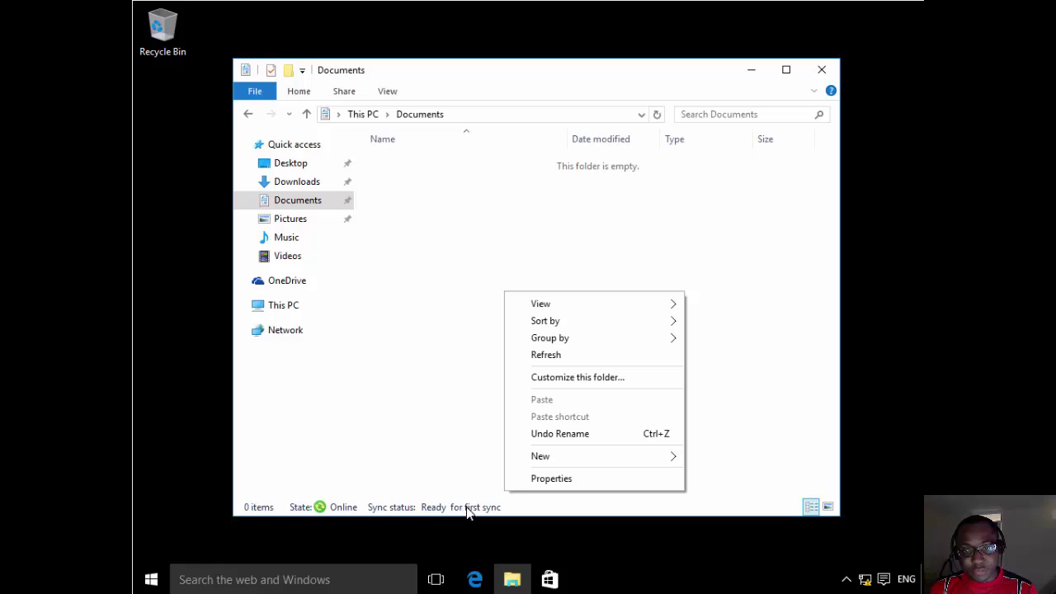
left_click(551, 478)
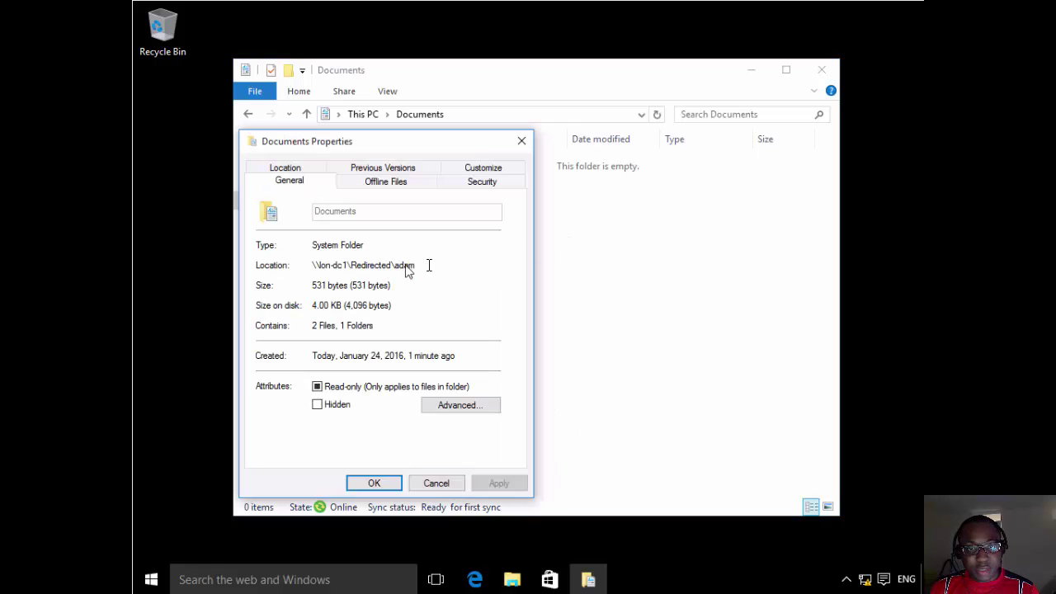
left_click_drag(411, 266, 307, 267)
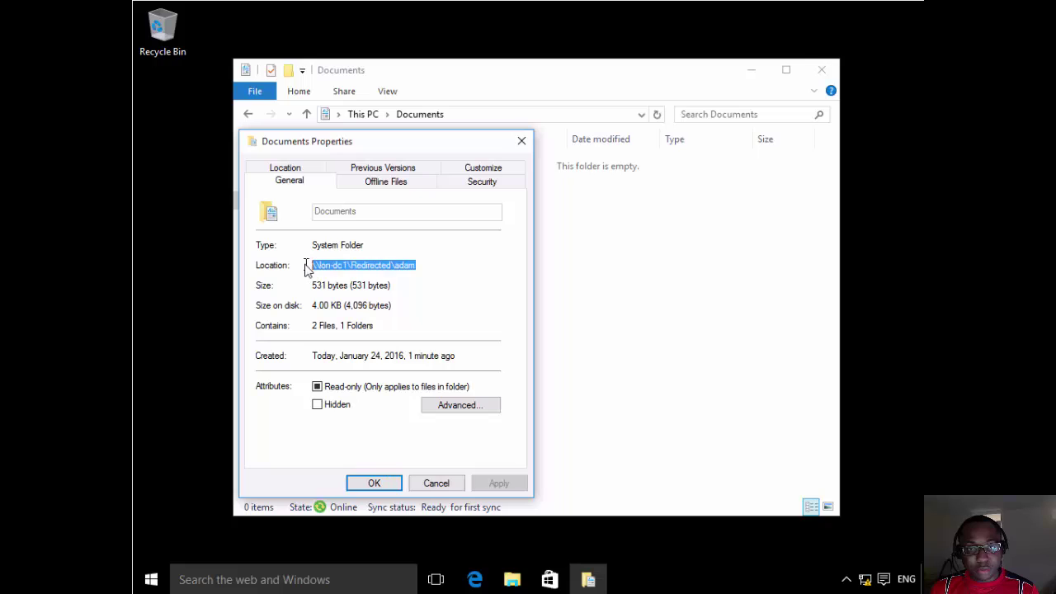
left_click(521, 142)
right_click(487, 239)
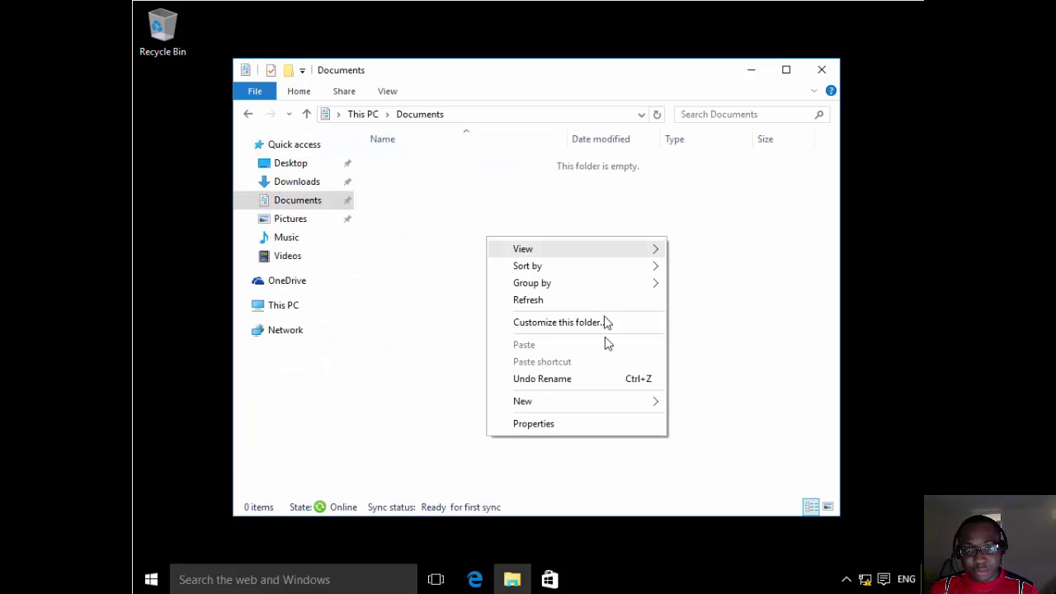
- Create a new text document named Adam in Documents
mouse_move(658, 405)
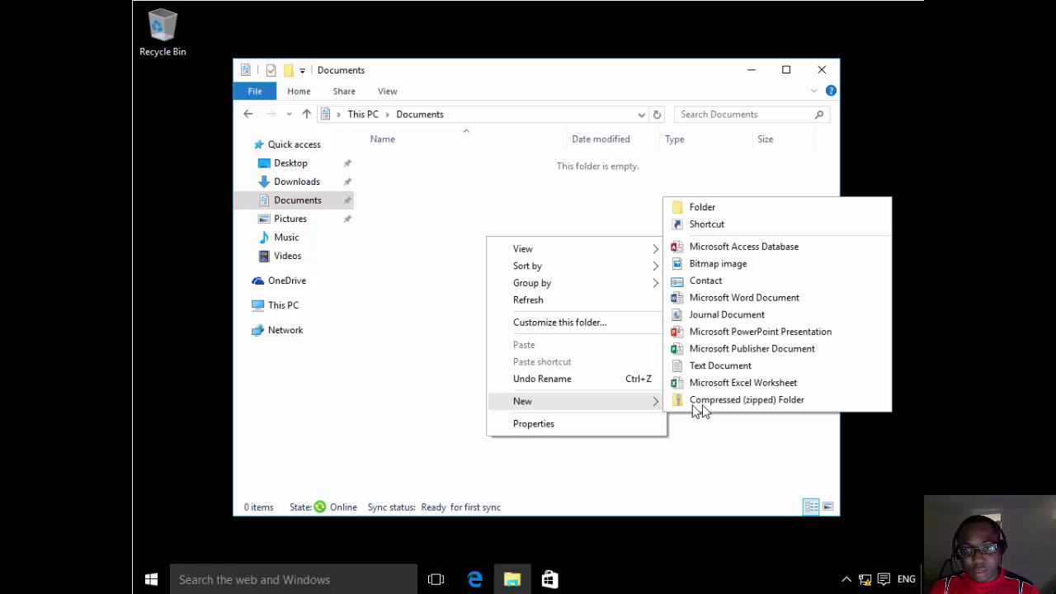
left_click(720, 366)
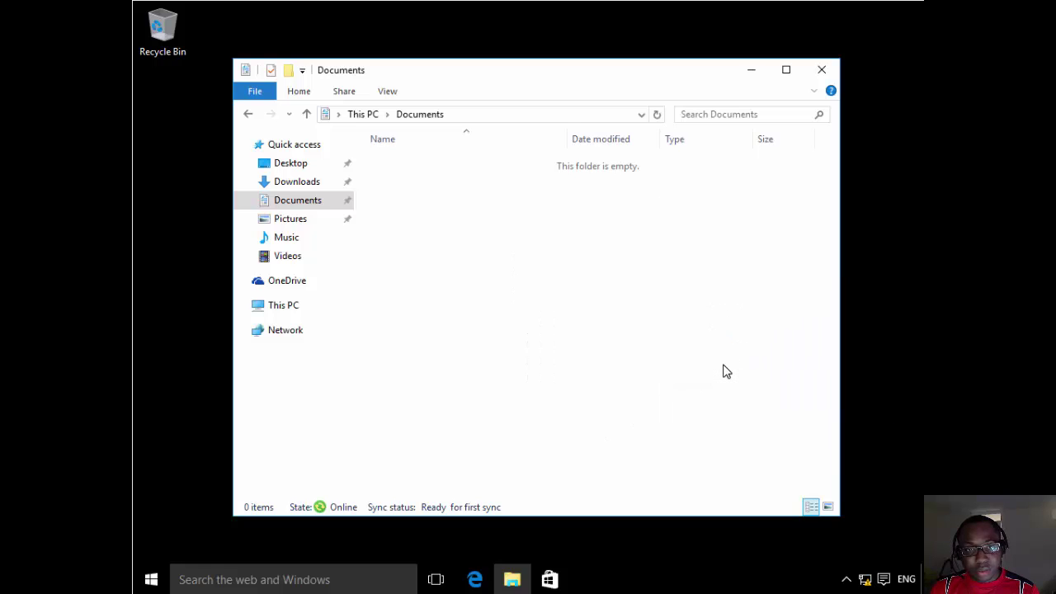
type("Ada")
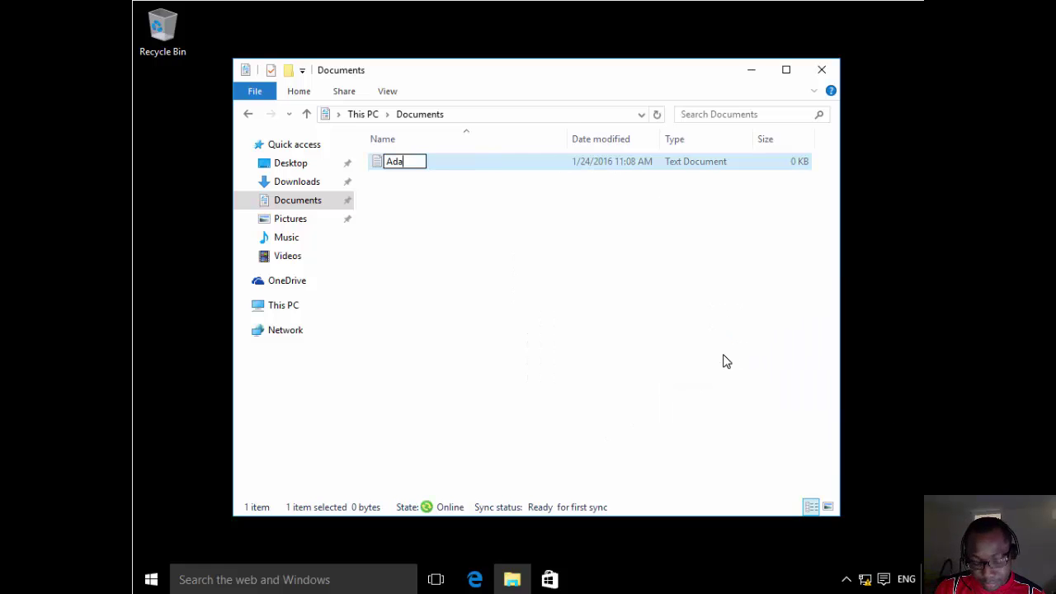
type("m")
key("Return")
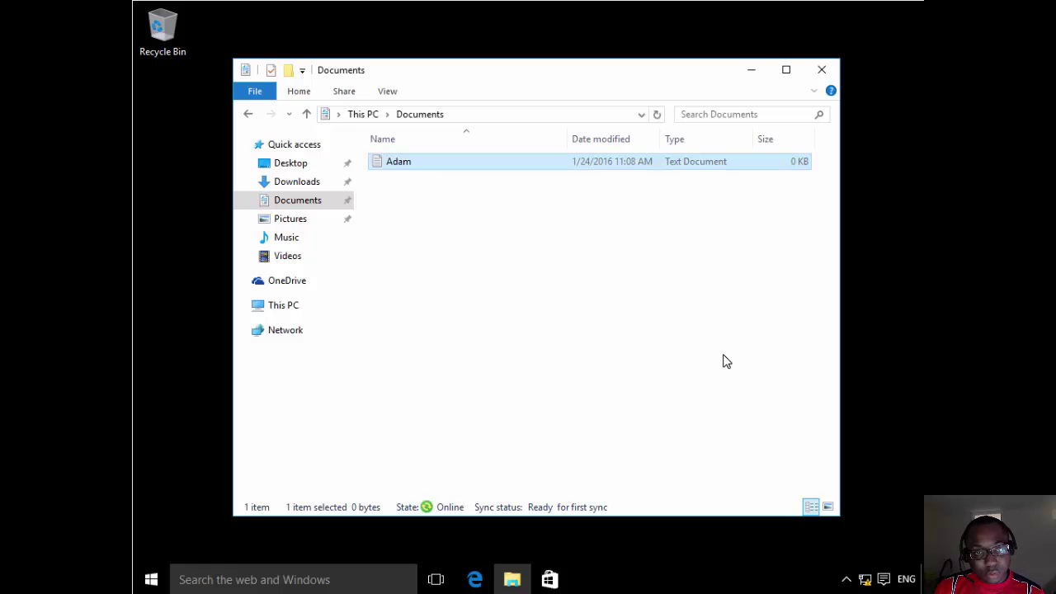
- Open Adam in Notepad, type the user's full name, and save it on closing
key("Return")
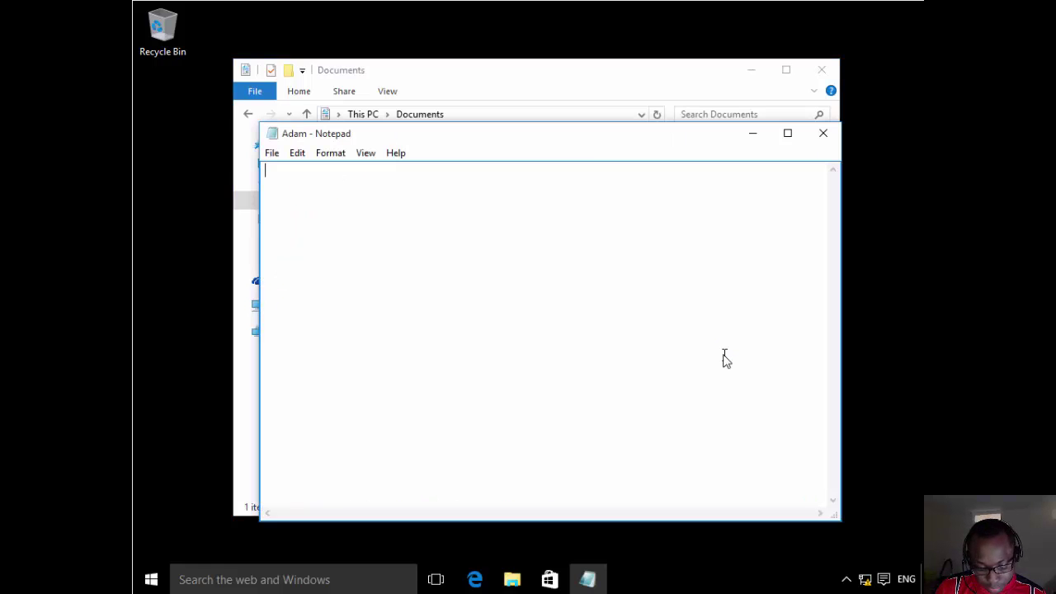
type("Adam")
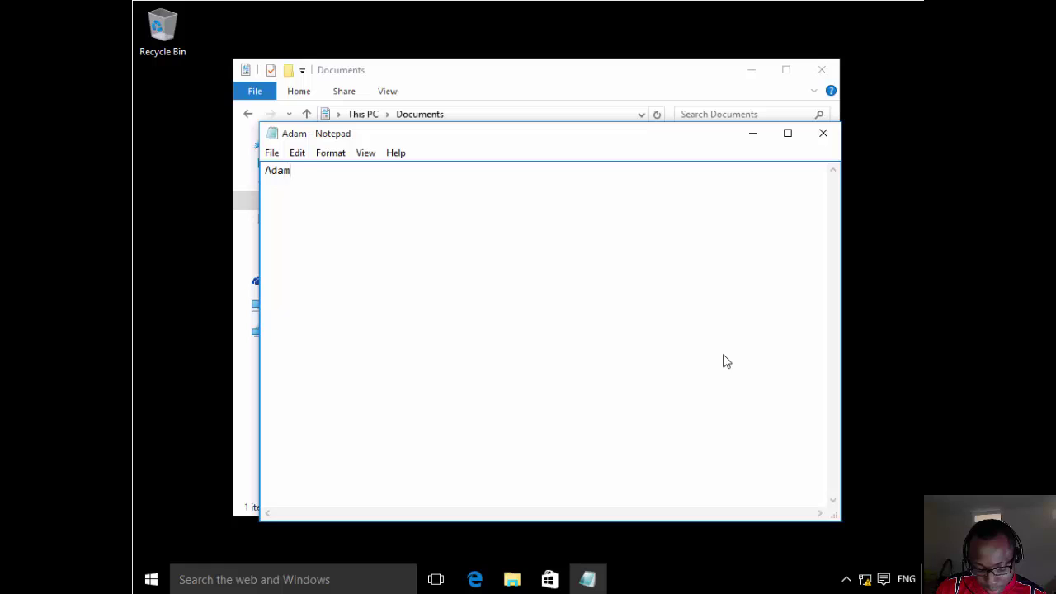
type(" Barr")
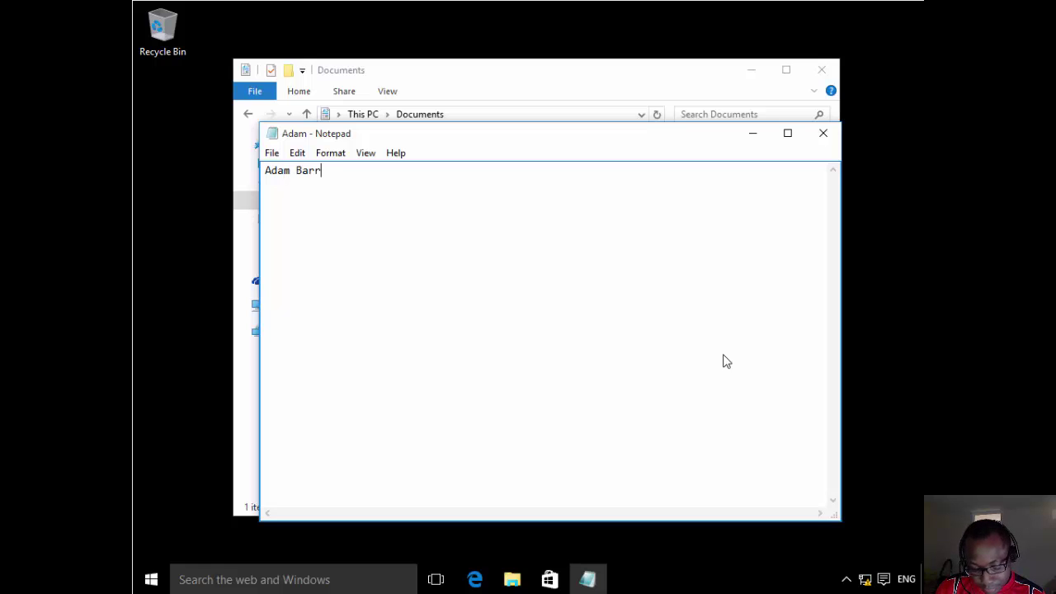
left_click(822, 133)
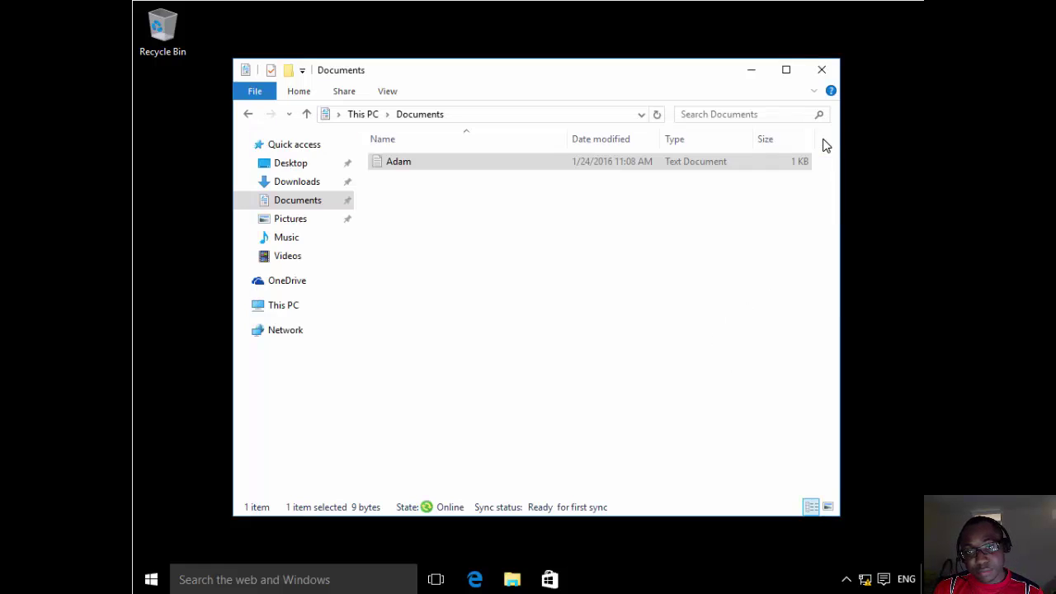
left_click(752, 218)
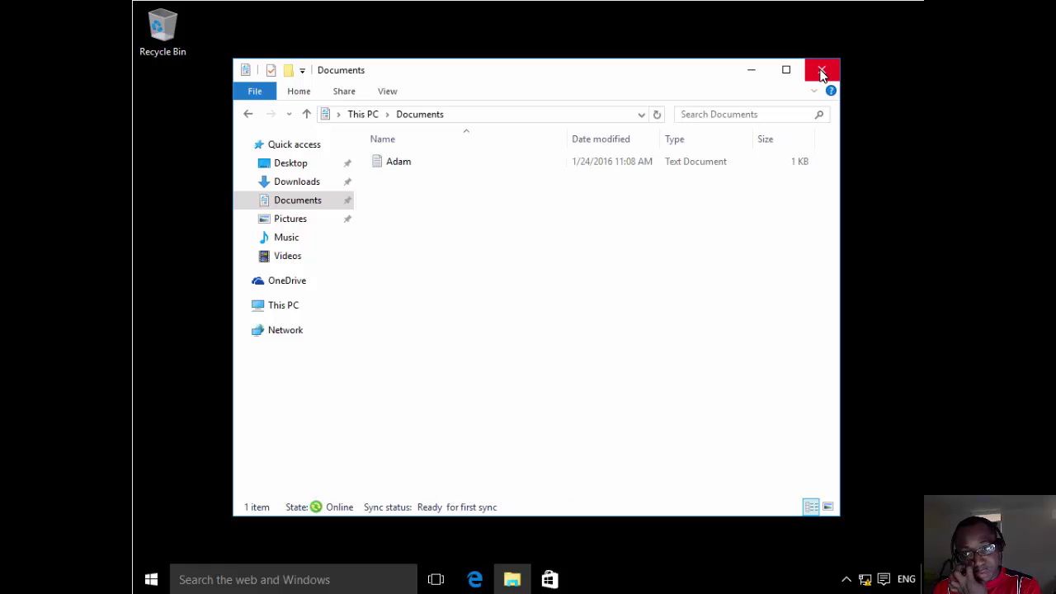
left_click(821, 72)
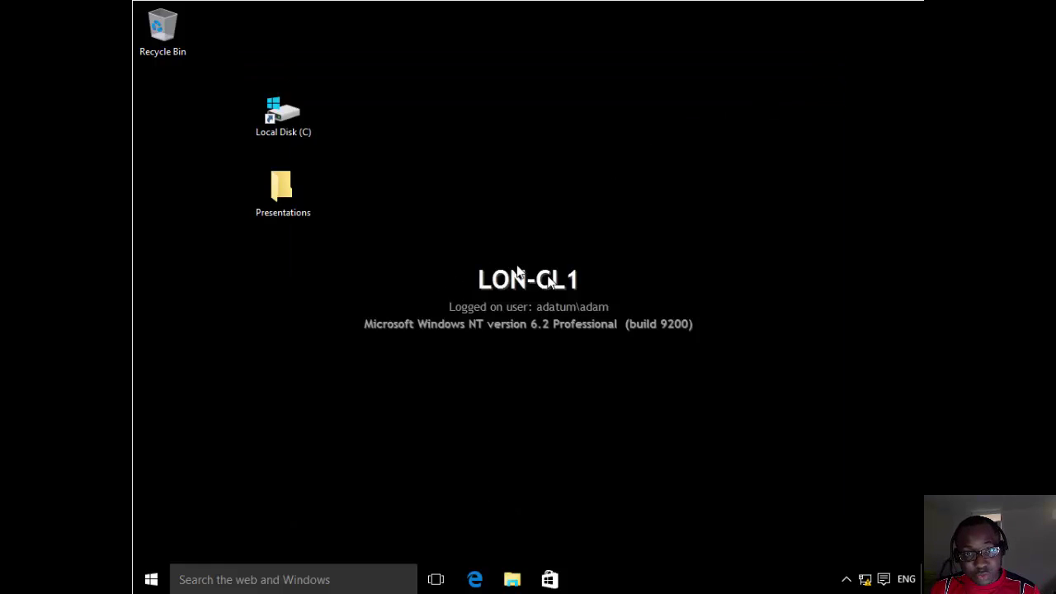
left_click(278, 188)
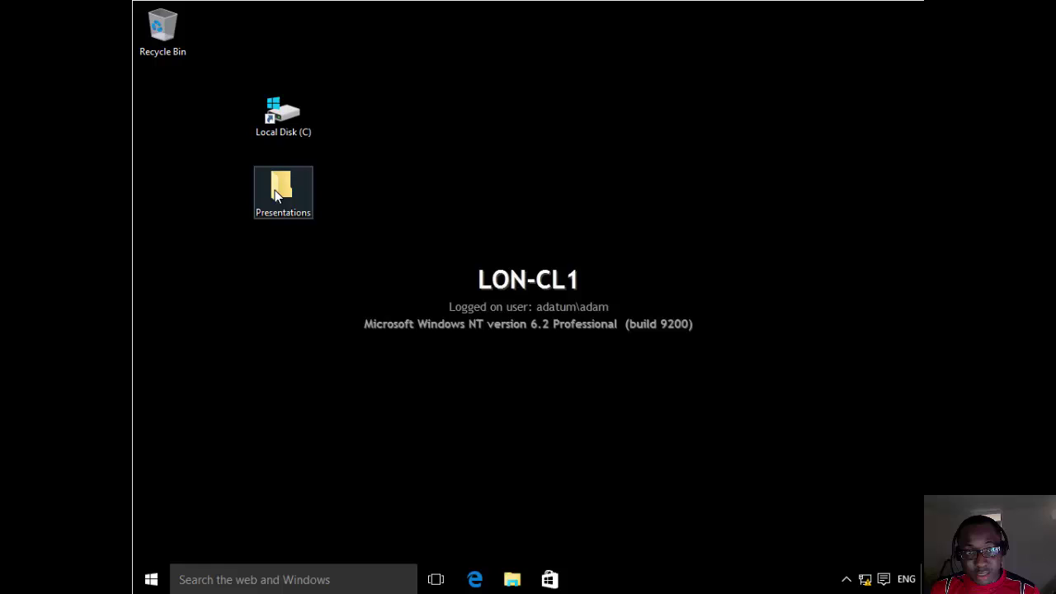
left_click(278, 134)
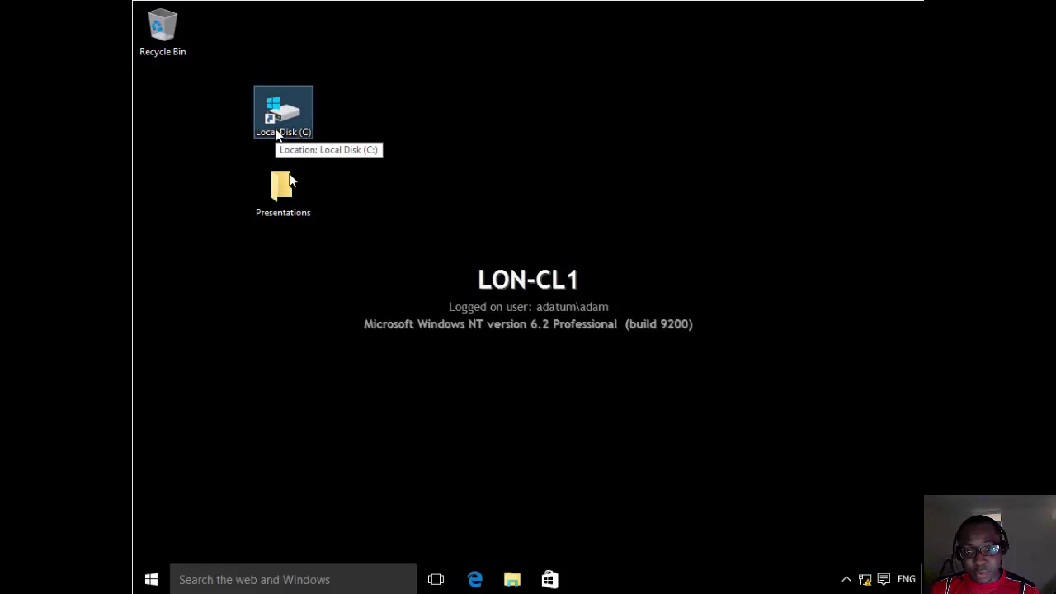
left_click(511, 580)
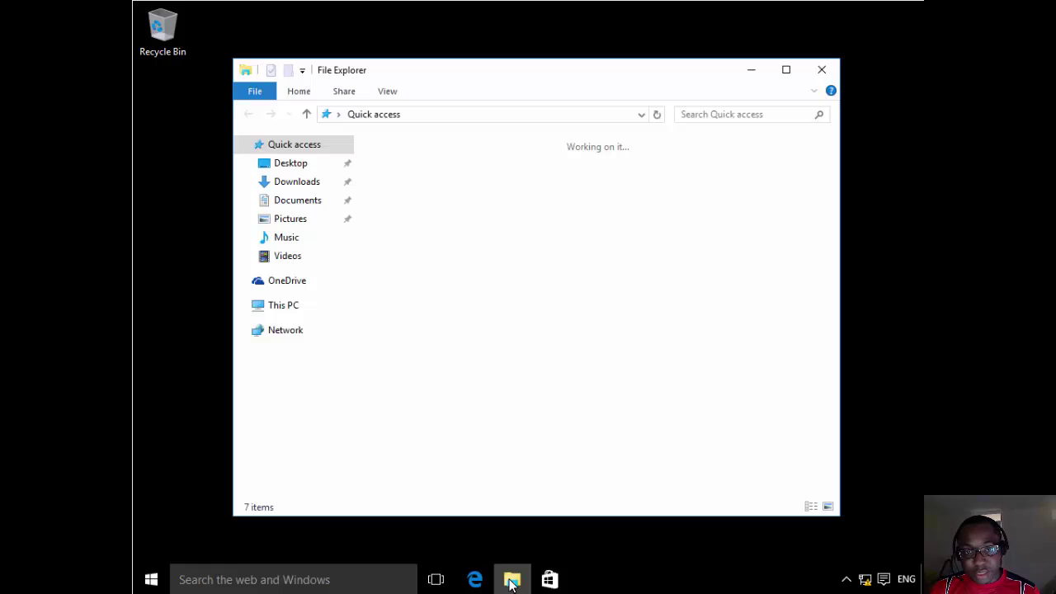
left_click(296, 206)
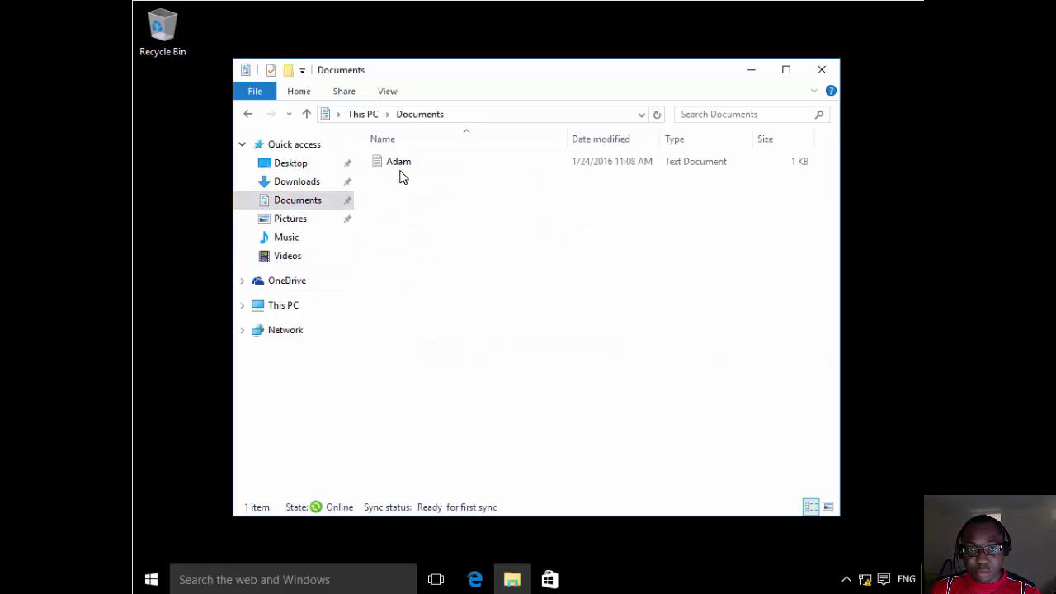
left_click(402, 169)
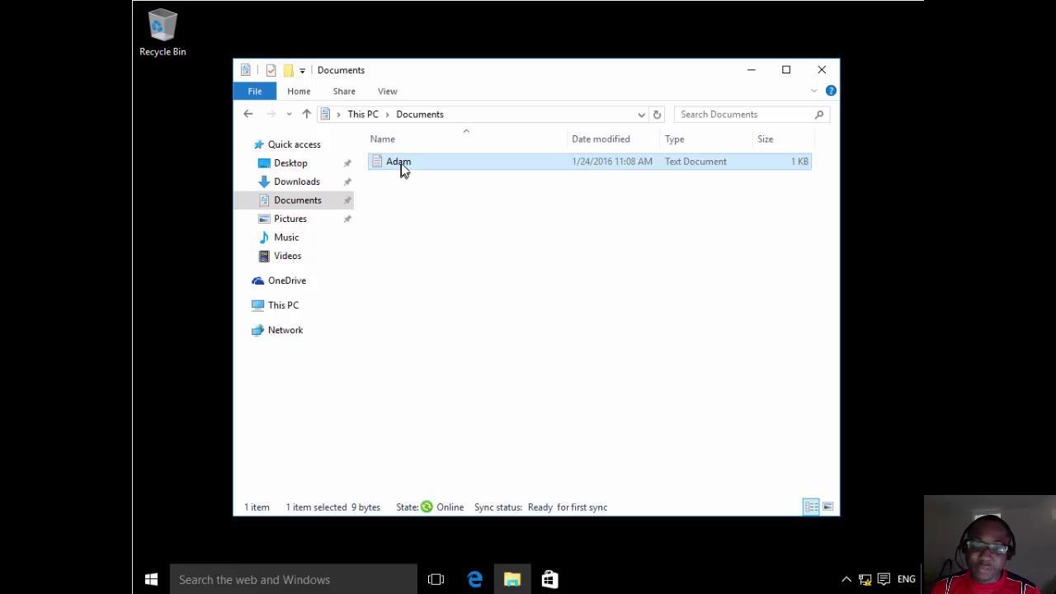
left_click(546, 317)
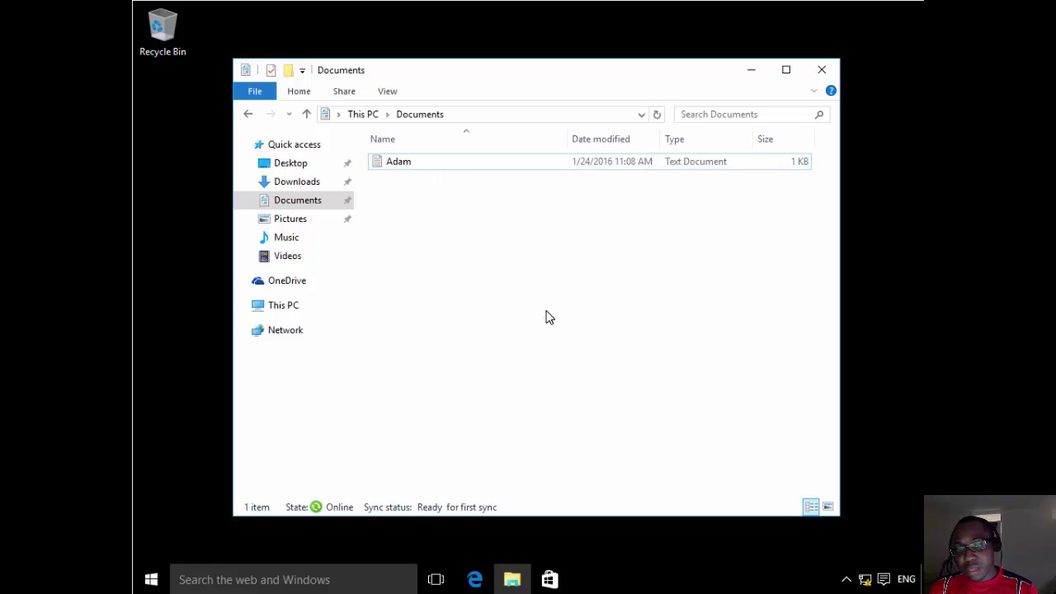
left_click(157, 579)
- Sign out of the domain user's Windows 10 session using Shut down or sign out > Sign out
right_click(157, 579)
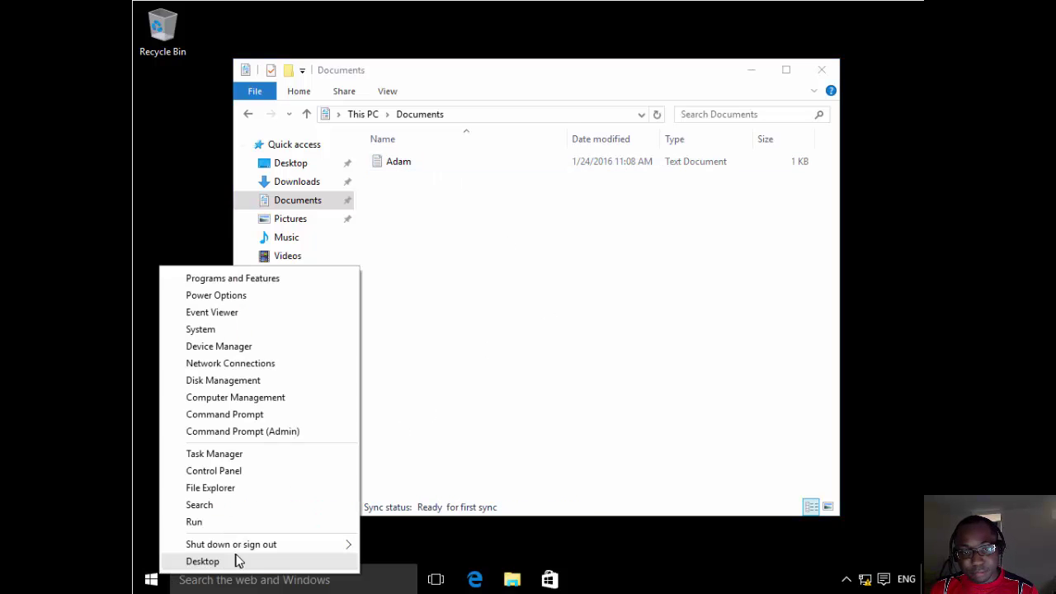
mouse_move(306, 544)
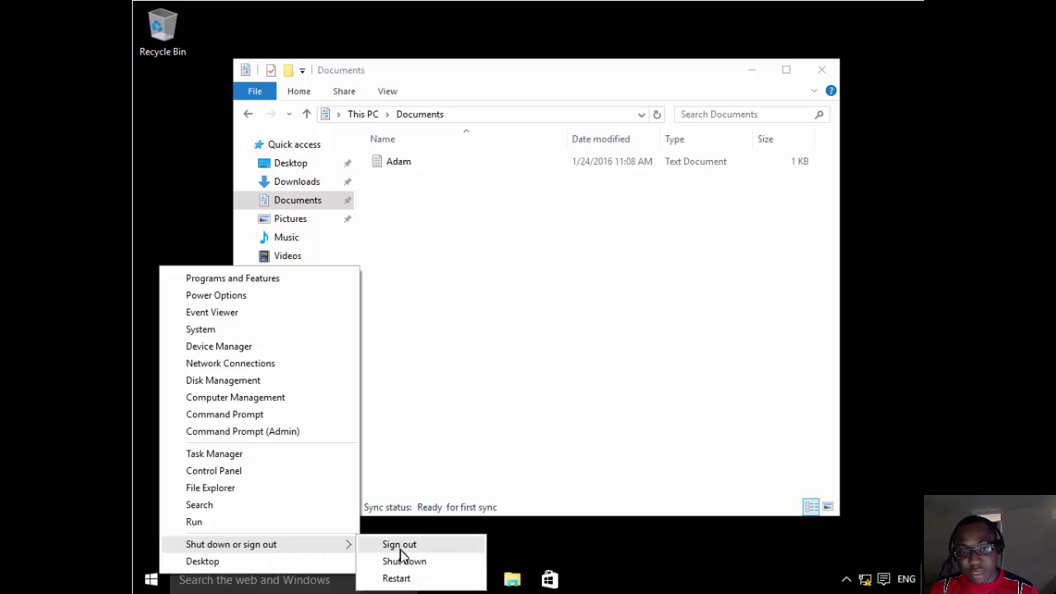
left_click(404, 548)
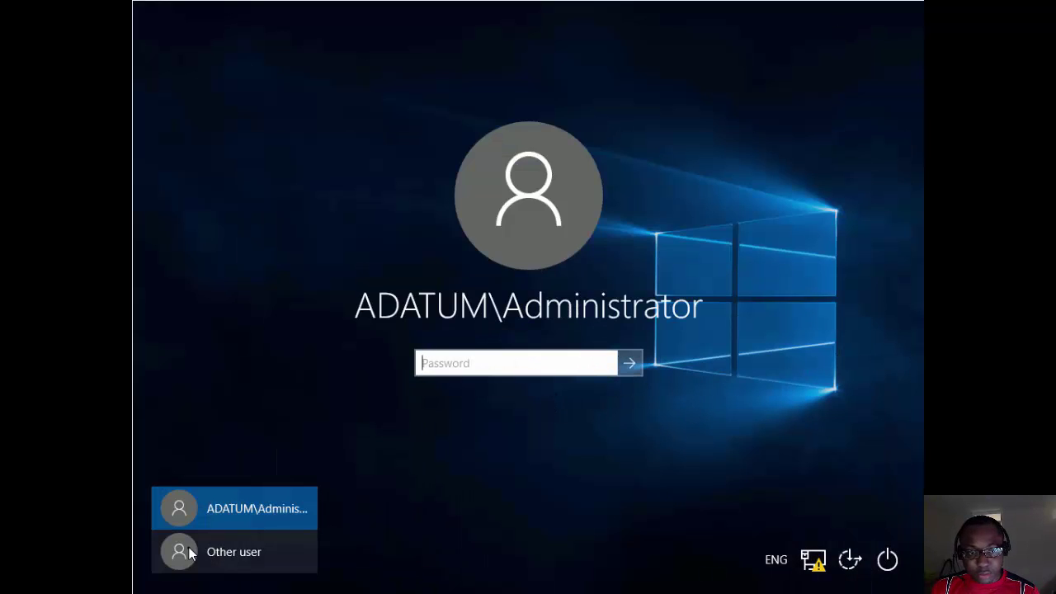
- Sign in as Other user with the test user's domain account name and password
left_click(189, 556)
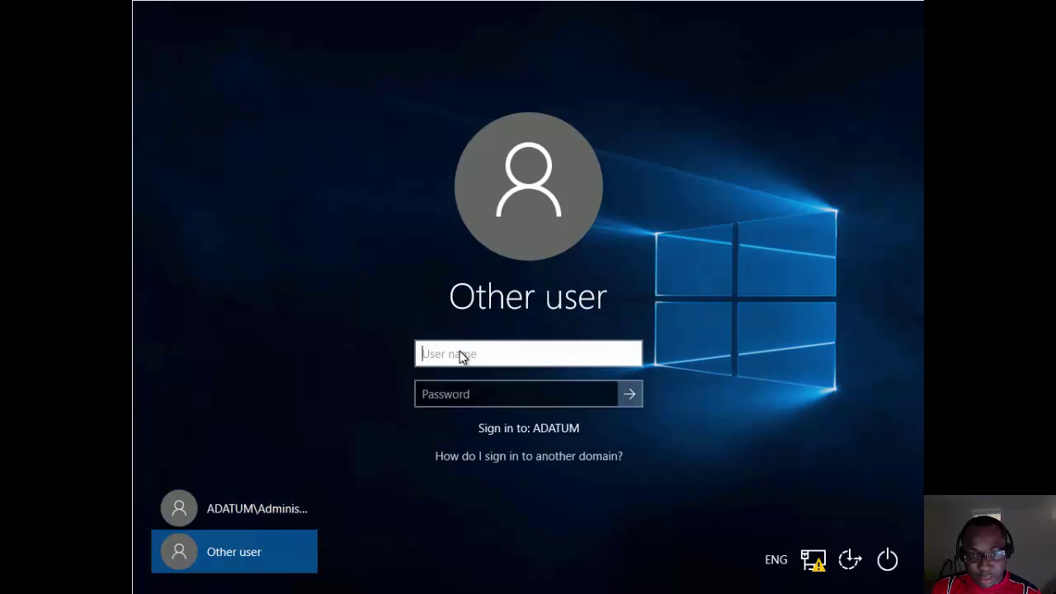
type("adam")
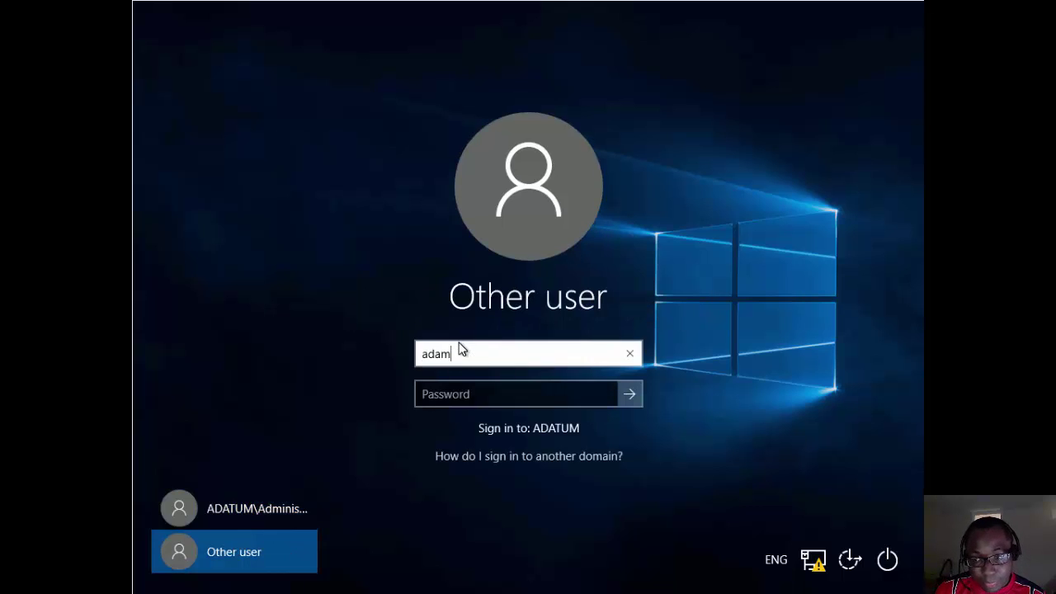
key("Tab")
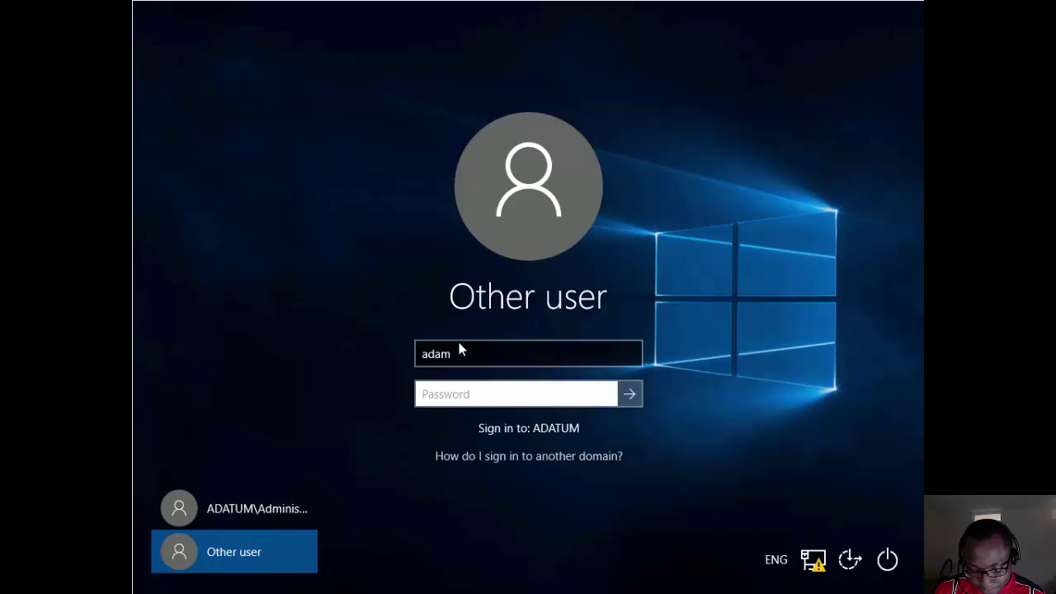
type("Pa")
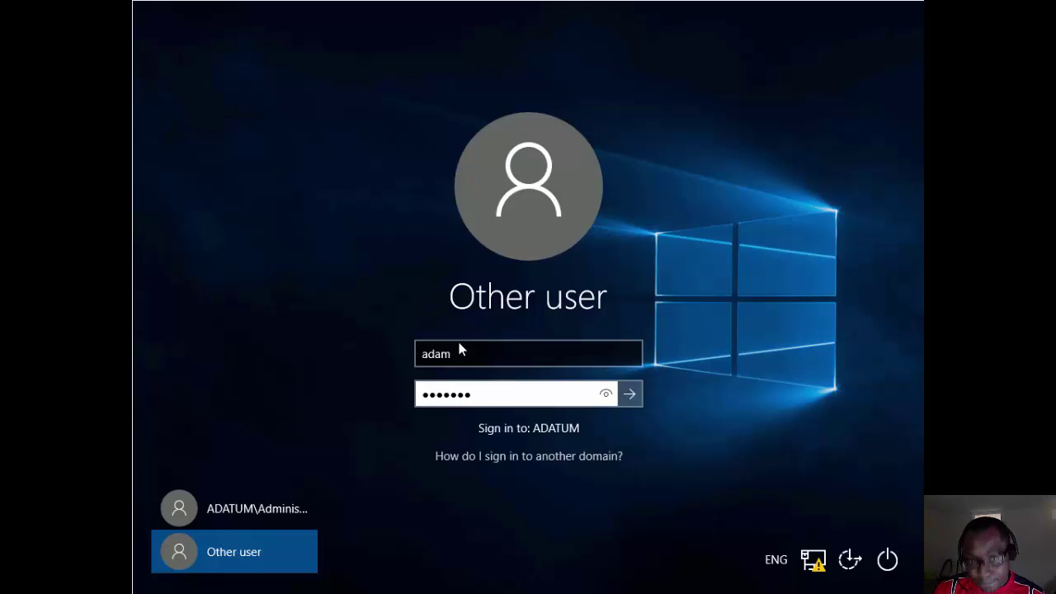
key("Return")
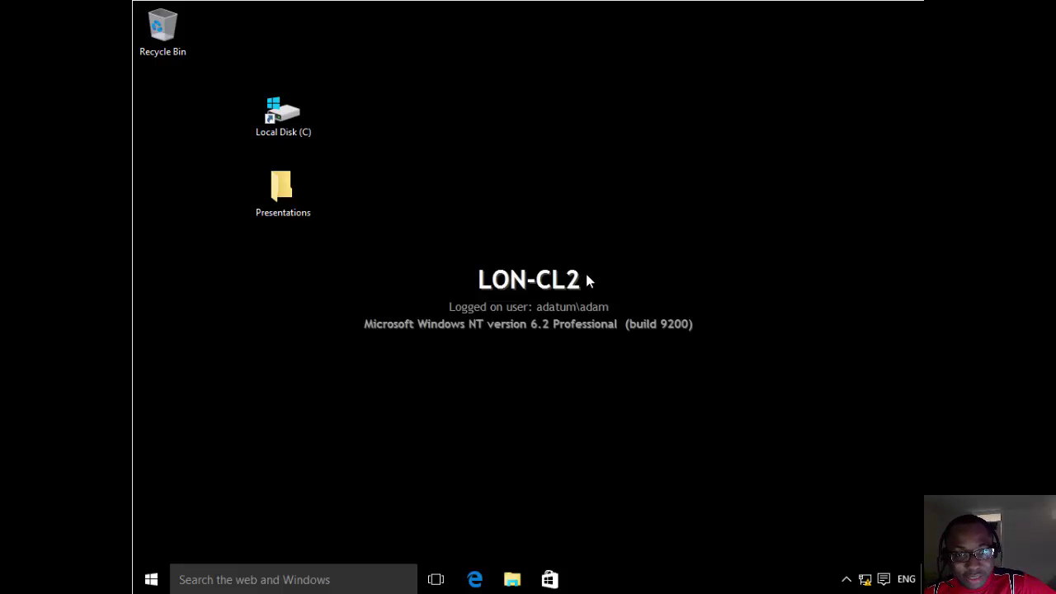
- Check the roamed Local Disk (C) shortcut and Presentations folder, then open File Explorer at Quick access
left_click(283, 123)
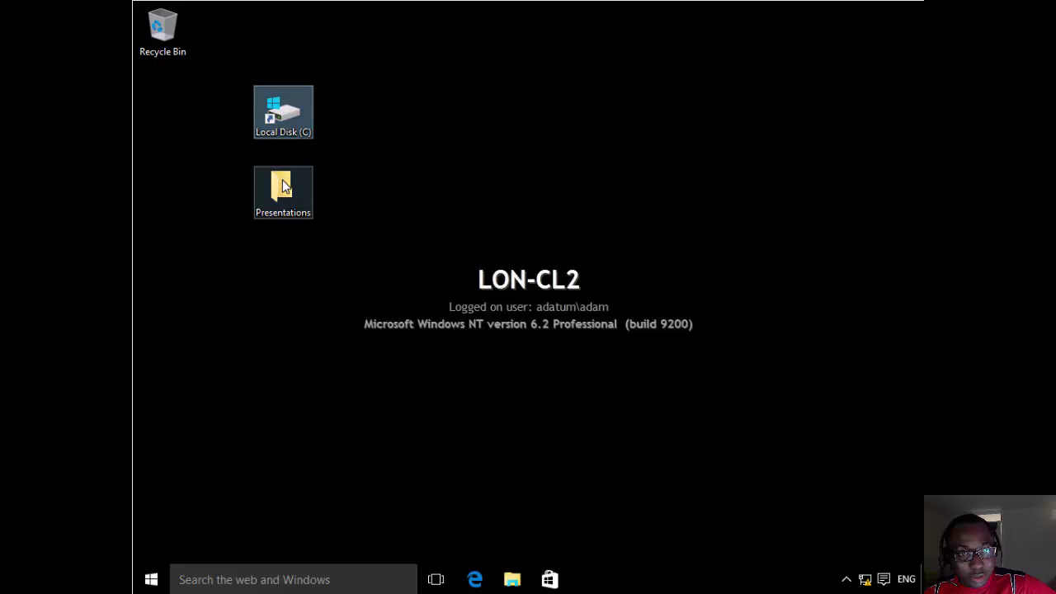
left_click(284, 190)
left_click(283, 131)
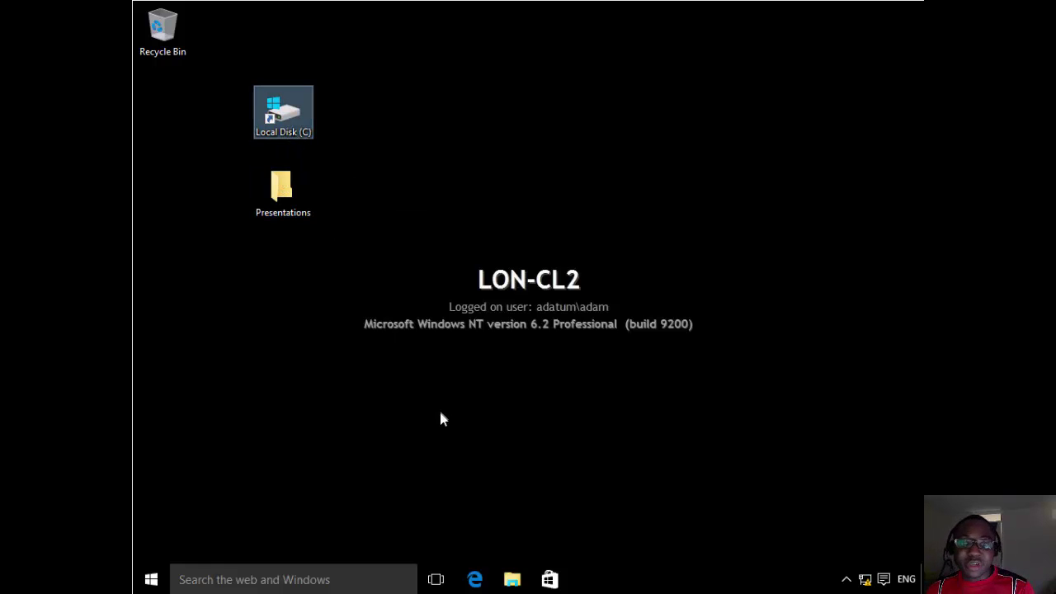
left_click(511, 580)
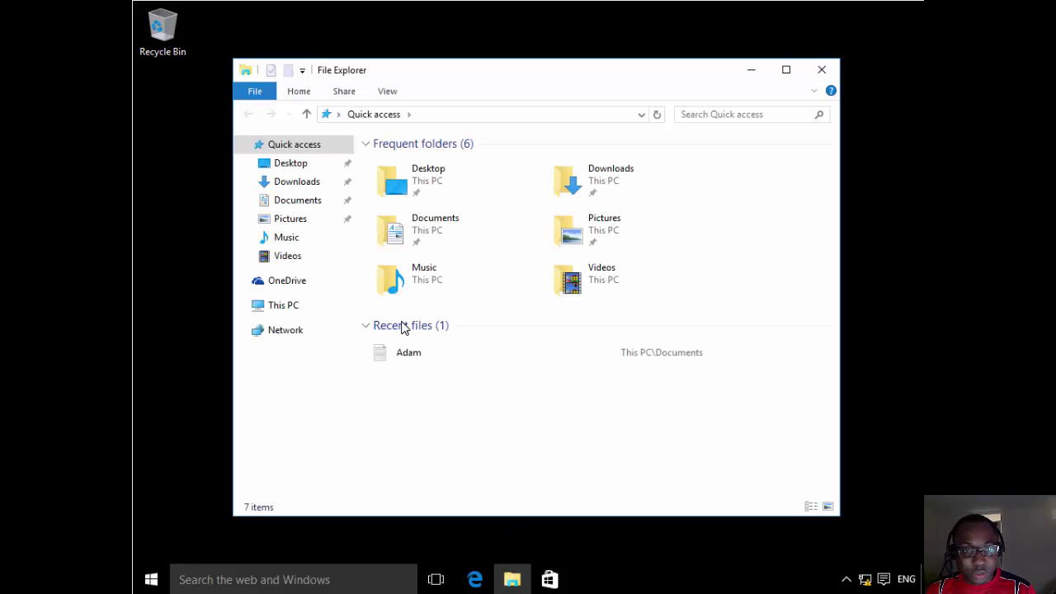
- Open the Adam file from LON-CL2's Documents in Notepad, confirm the user's full name, and close it
left_click(302, 203)
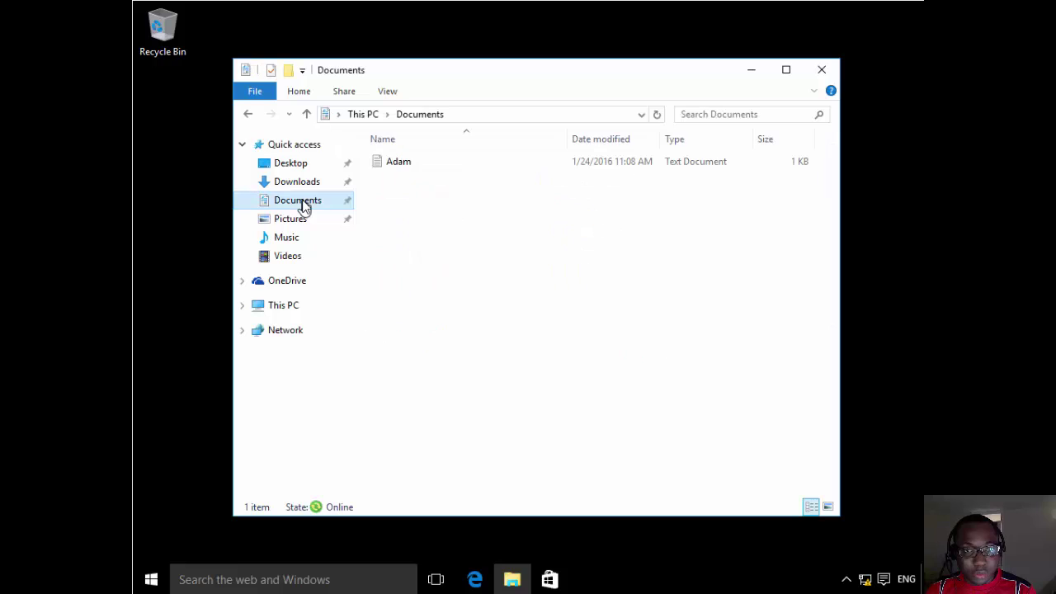
double_click(388, 163)
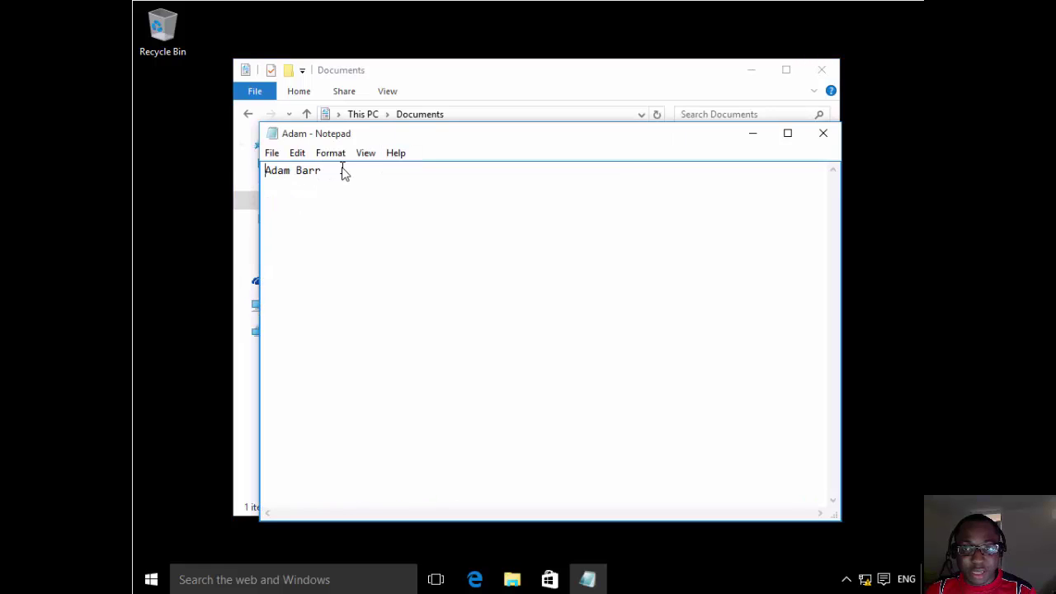
left_click(824, 136)
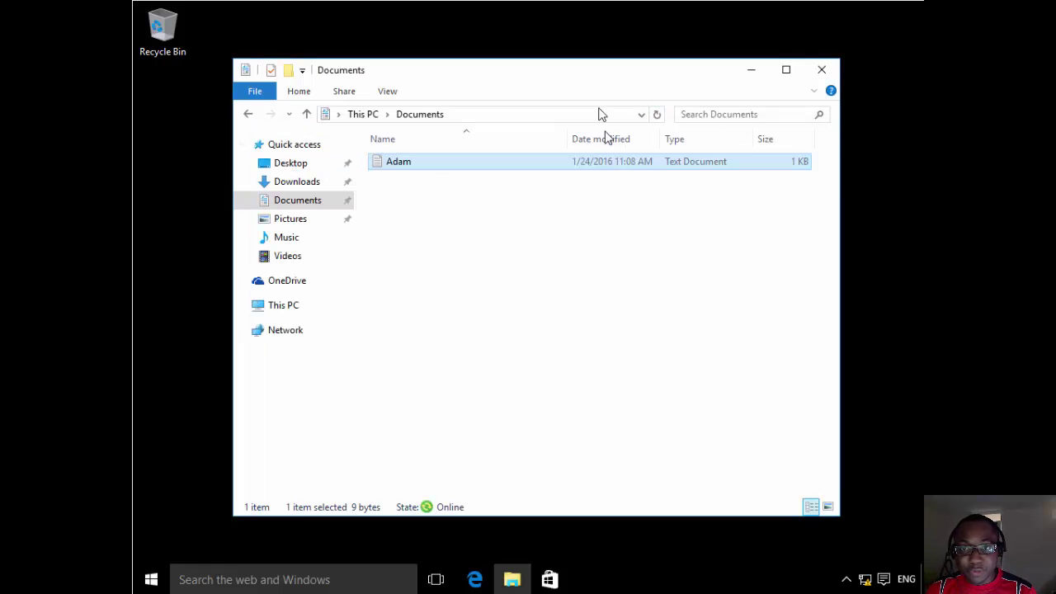